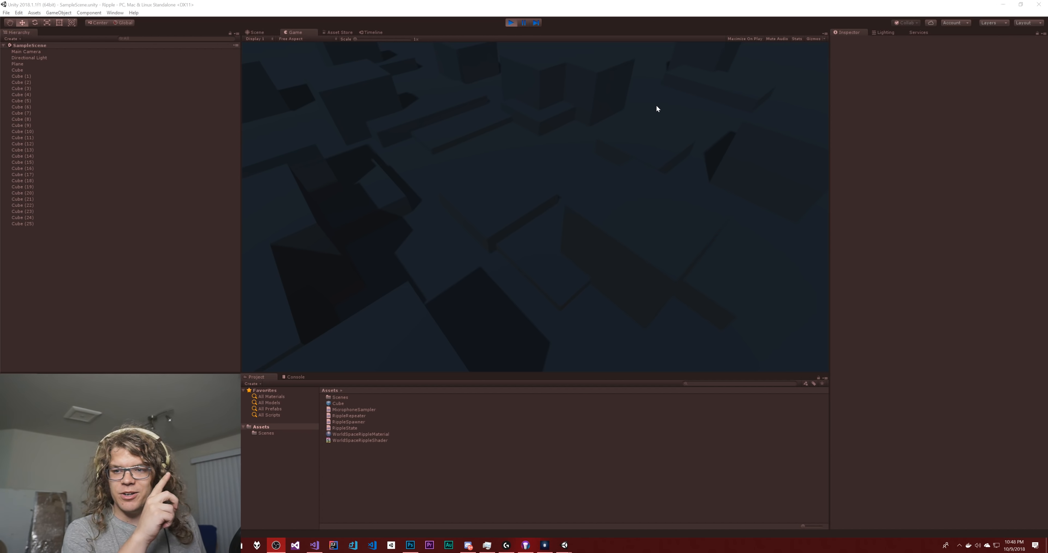
pyautogui.click(661, 108)
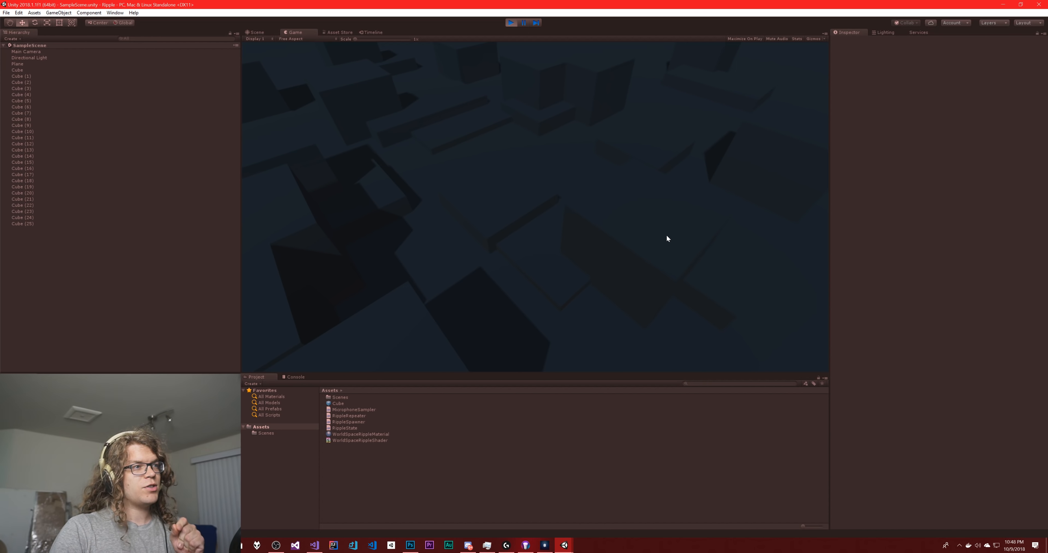
pyautogui.click(537, 155)
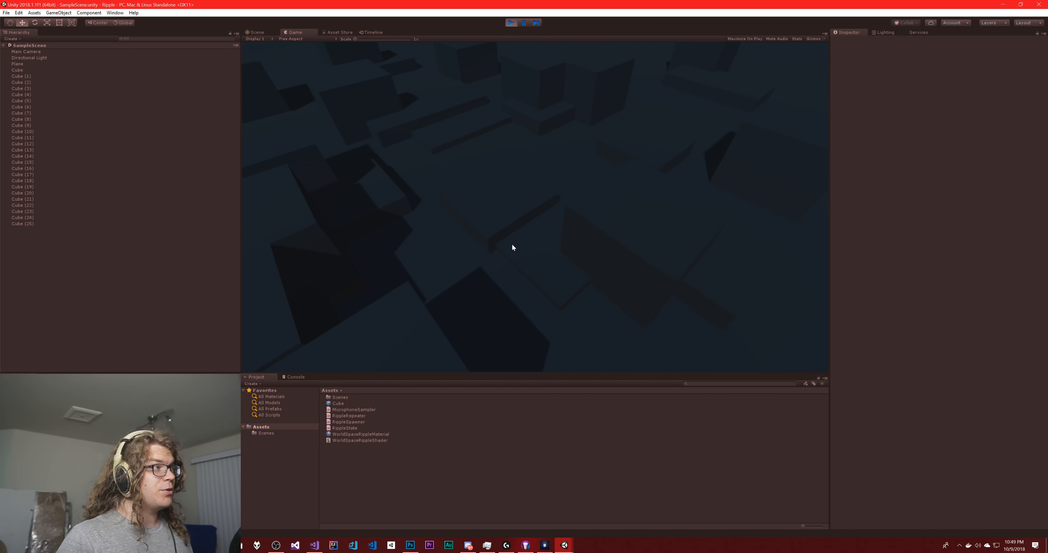
pyautogui.click(487, 157)
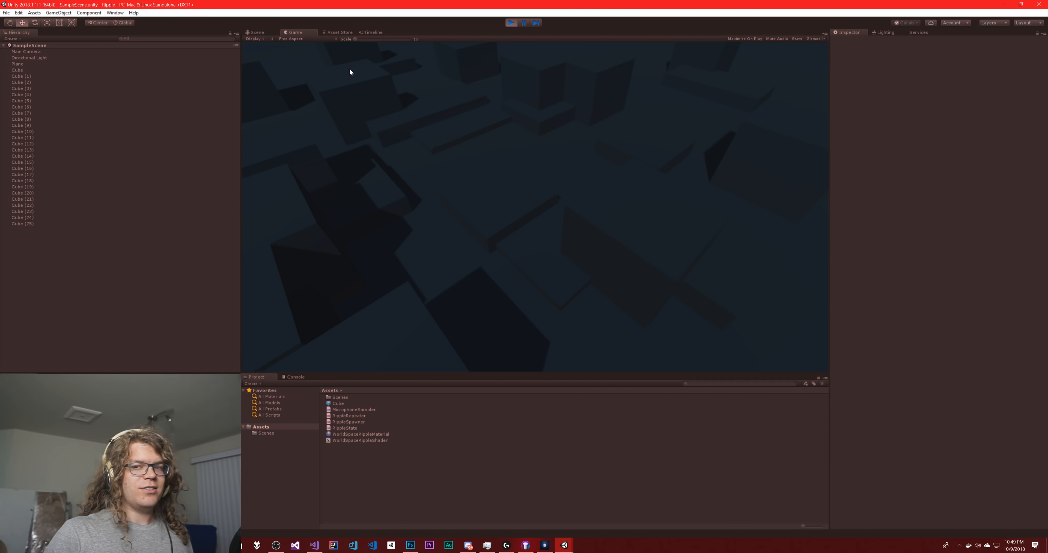
# - Examine the new-project templates offered for Unity version 2018.1.1f1, including the Lightweight RP preview, without creating a project
pyautogui.click(6, 13)
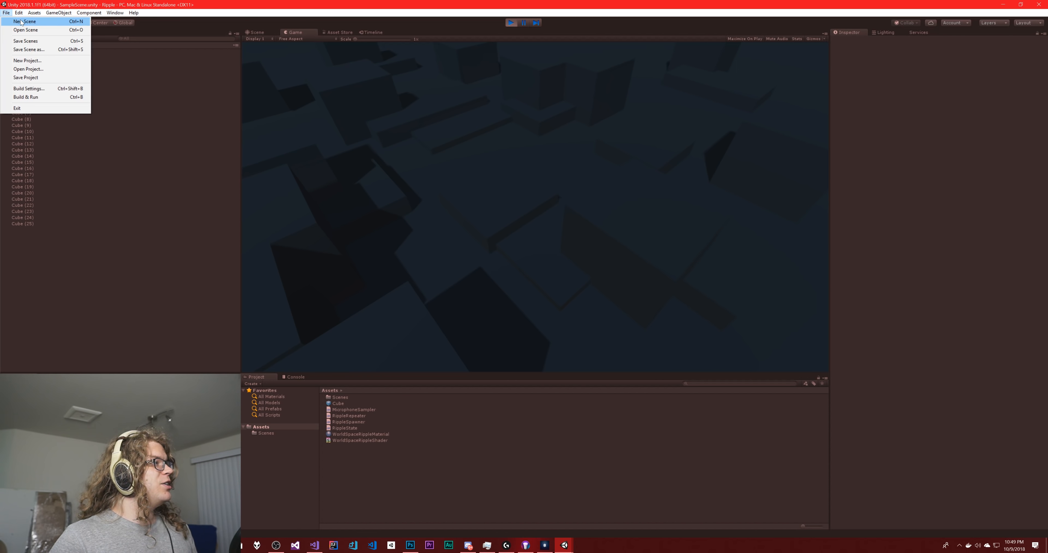
pyautogui.click(37, 69)
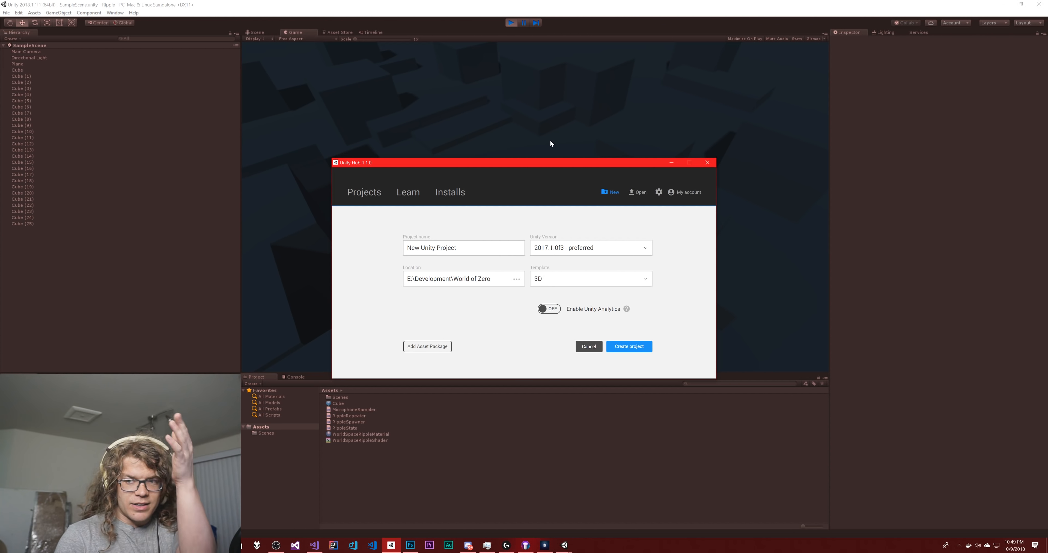
pyautogui.click(618, 275)
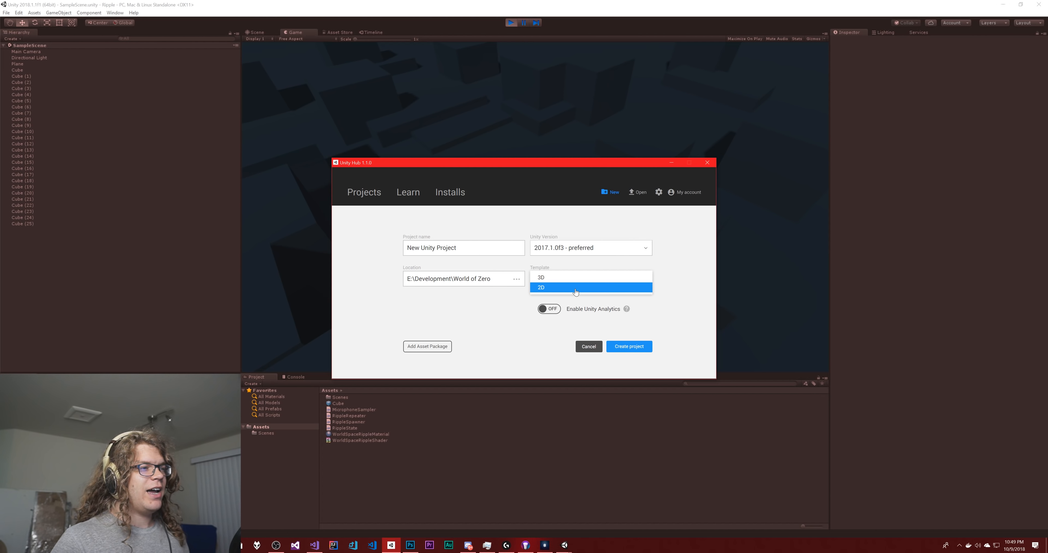
pyautogui.click(677, 273)
pyautogui.click(619, 247)
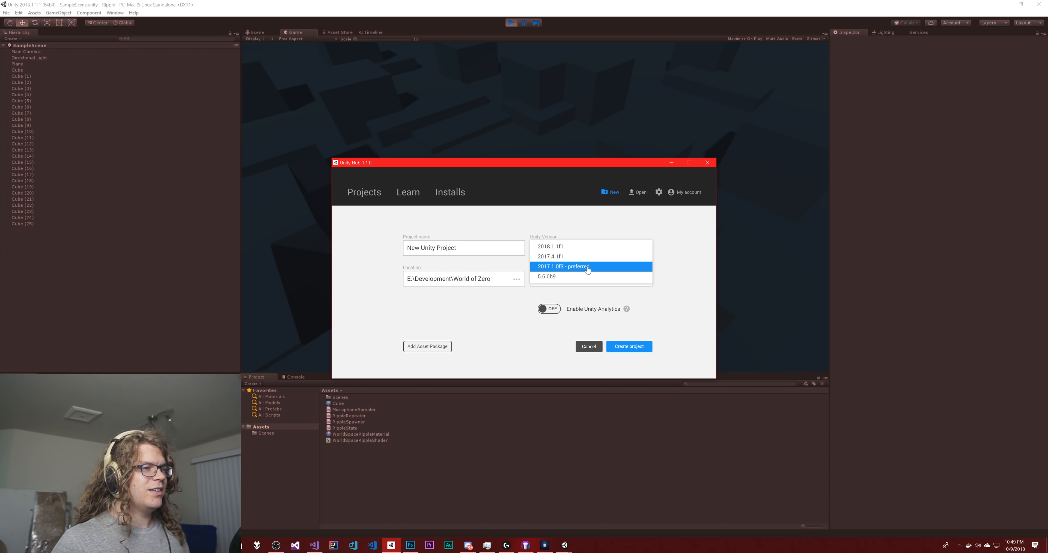
pyautogui.click(562, 249)
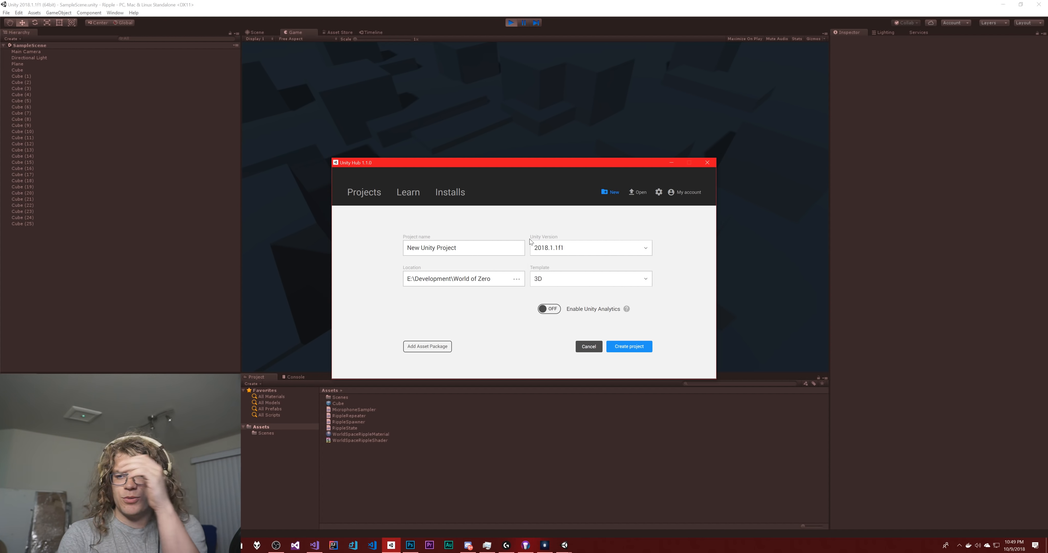
pyautogui.click(566, 279)
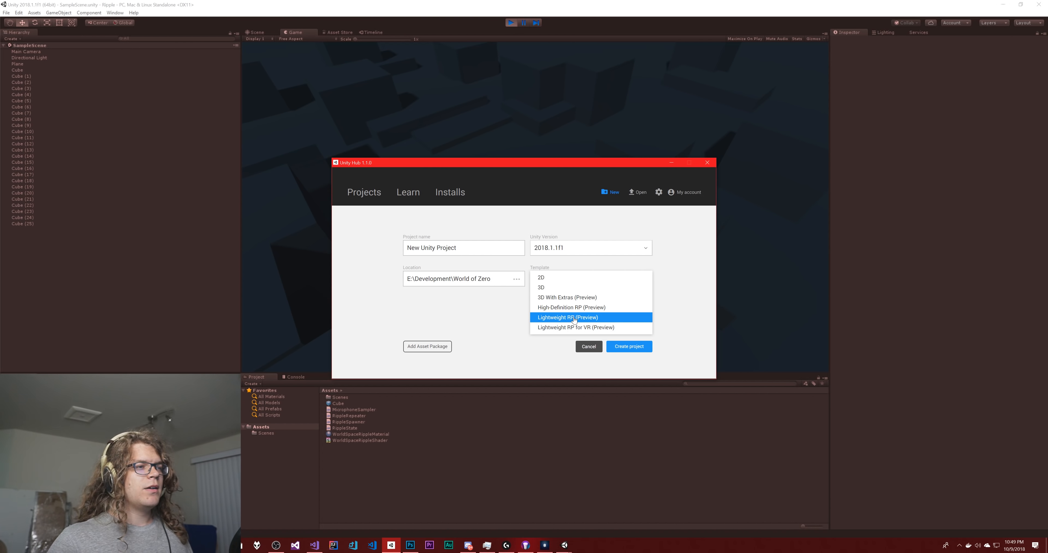
pyautogui.click(590, 348)
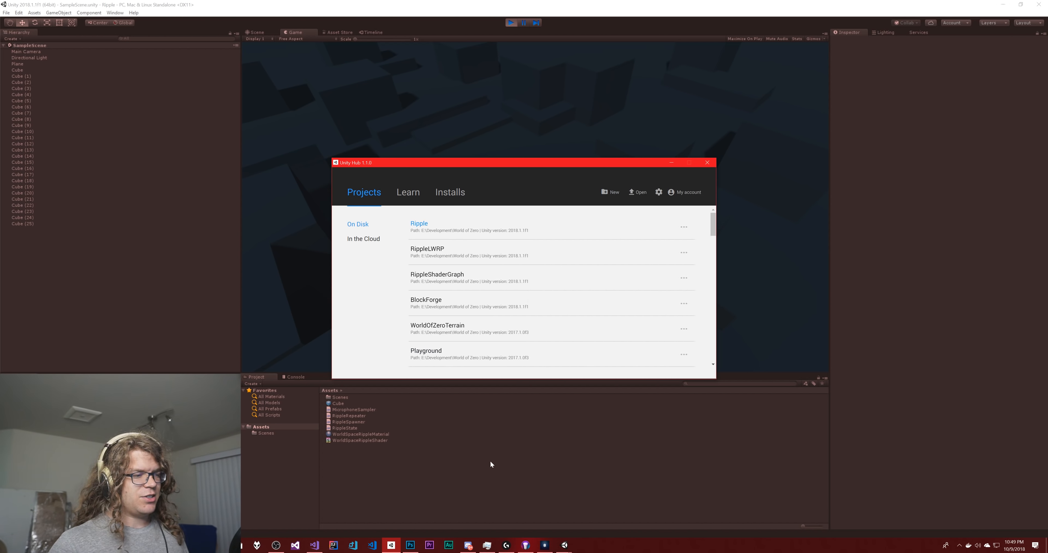
pyautogui.click(707, 162)
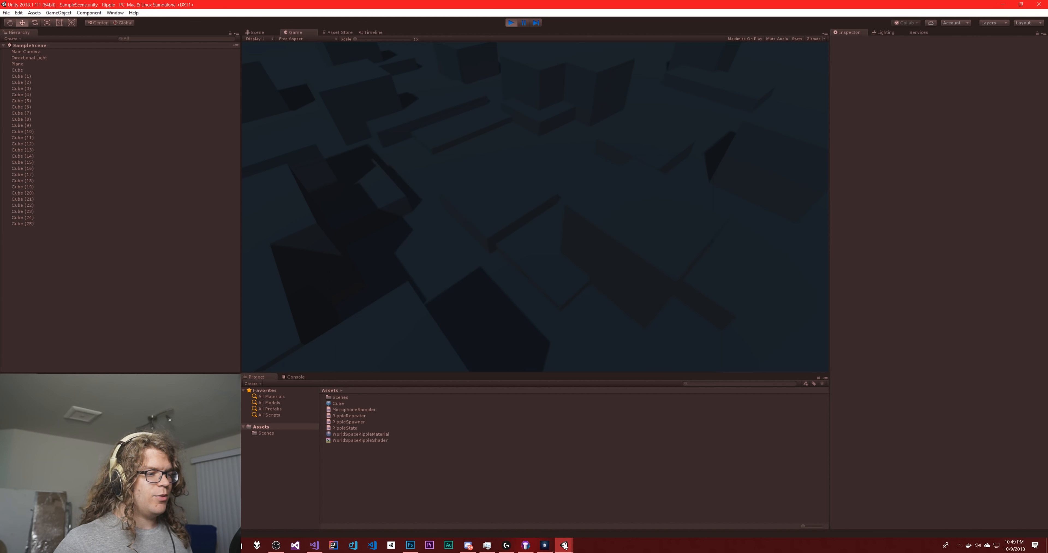
# - Switch to the RippleLWRP project and inspect the scene's Example Assets, Post-process Volume and Main Camera objects
pyautogui.moveTo(565, 546)
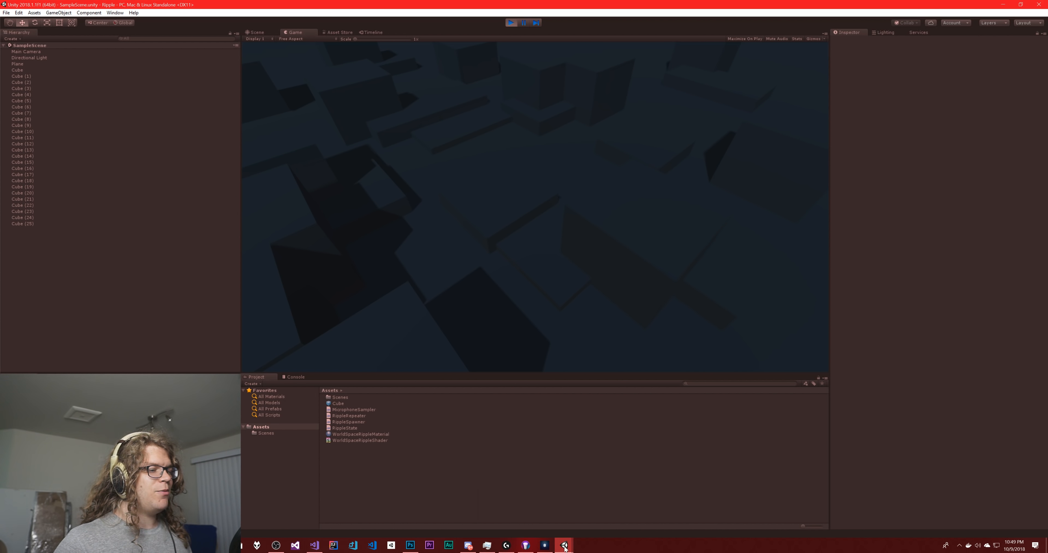
pyautogui.click(523, 512)
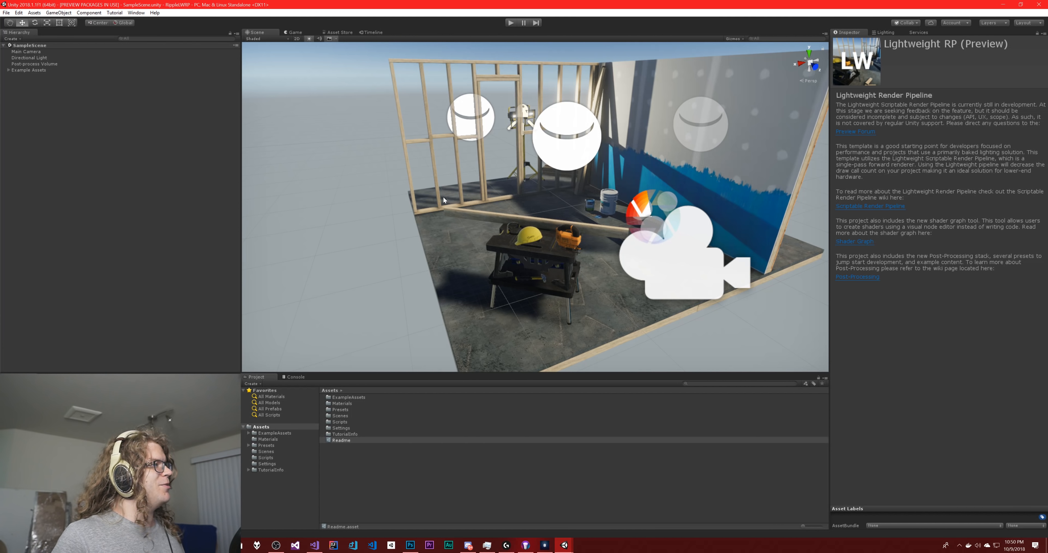
pyautogui.click(37, 70)
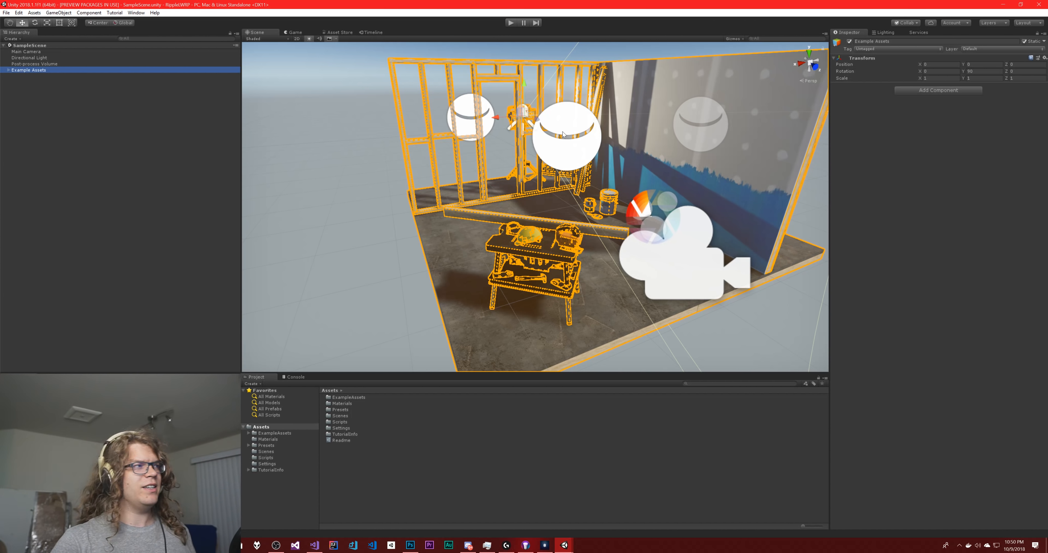
pyautogui.click(52, 65)
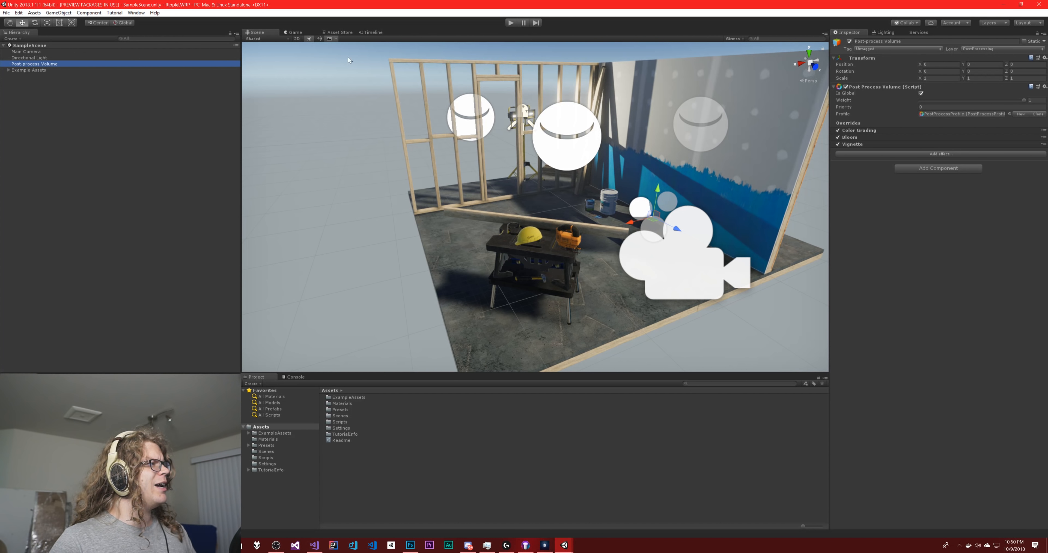
pyautogui.click(44, 52)
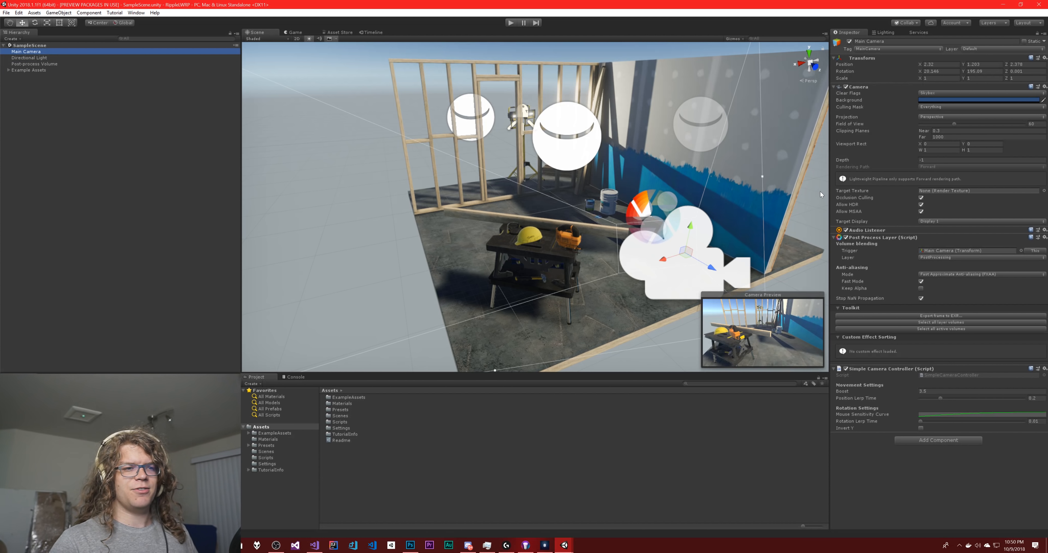
# - Run the sample scene, fly the camera around the construction set to examine its rendering, and stop the run
pyautogui.click(511, 23)
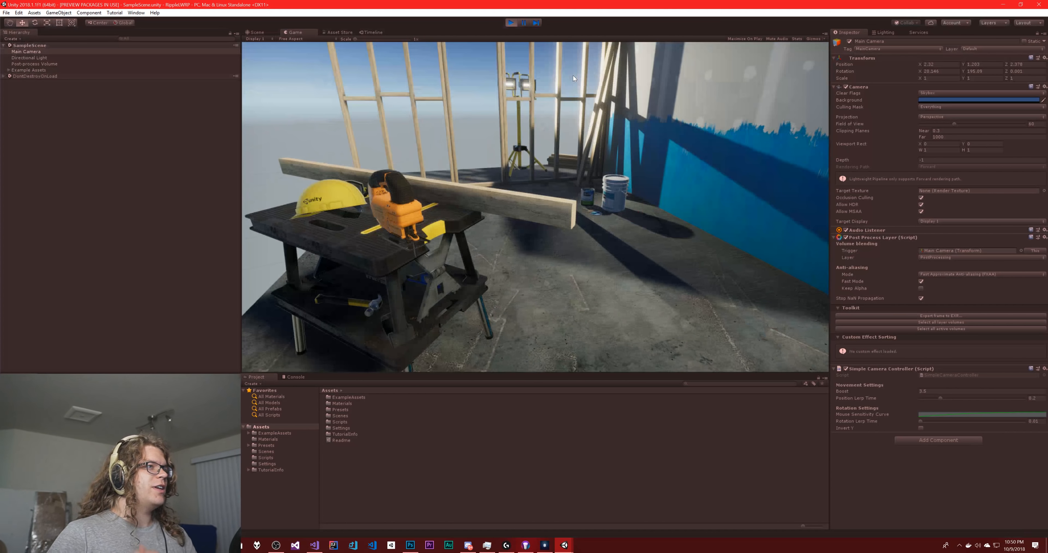
pyautogui.moveTo(544, 144); pyautogui.dragTo(509, 88, button='right')
pyautogui.press('w')
pyautogui.press('s')
pyautogui.press('d')
pyautogui.press('s')
pyautogui.moveTo(570, 194); pyautogui.dragTo(532, 193, button='right')
pyautogui.press('w')
pyautogui.press('a')
pyautogui.press('s')
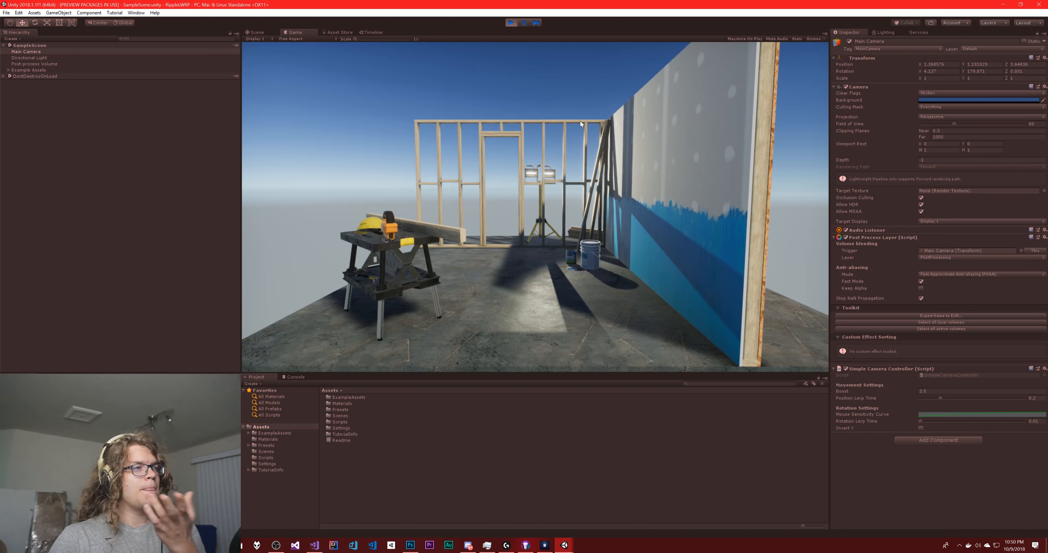
pyautogui.click(510, 24)
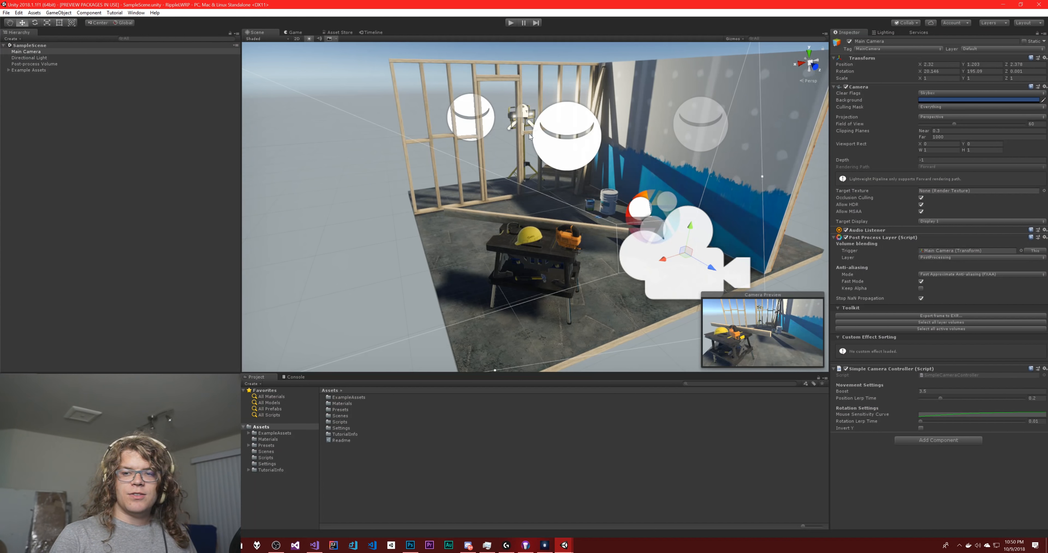
# - Create a folder named Graphs in the project's Assets and open it
pyautogui.rightClick(385, 479)
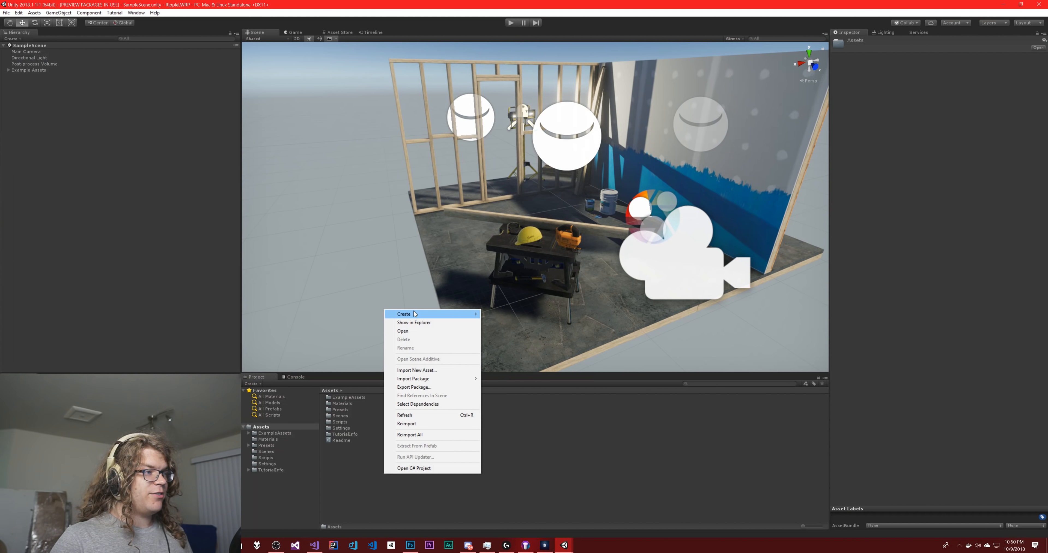
pyautogui.moveTo(415, 314)
pyautogui.click(495, 28)
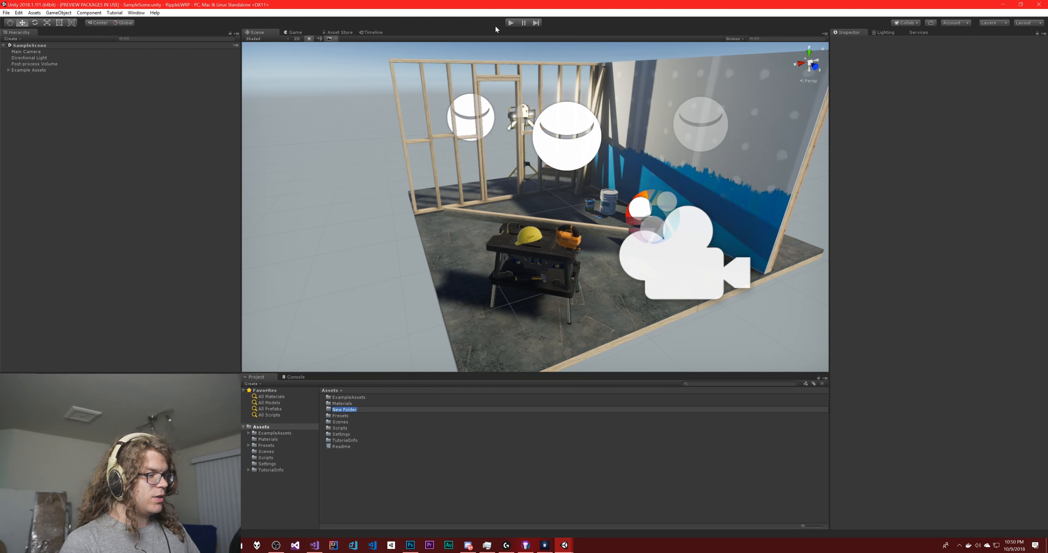
pyautogui.write('Graphs')
pyautogui.press('Return')
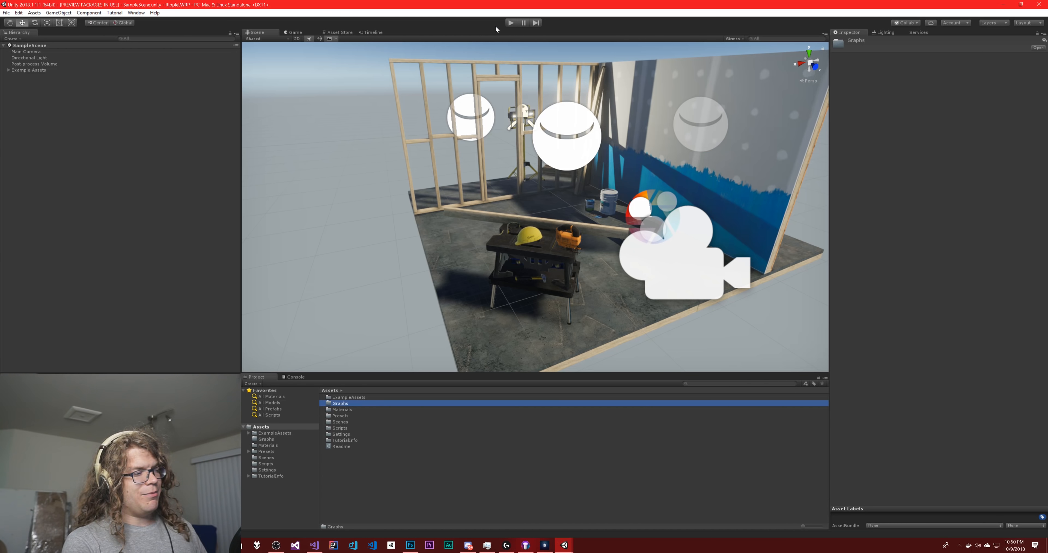
pyautogui.press('Return')
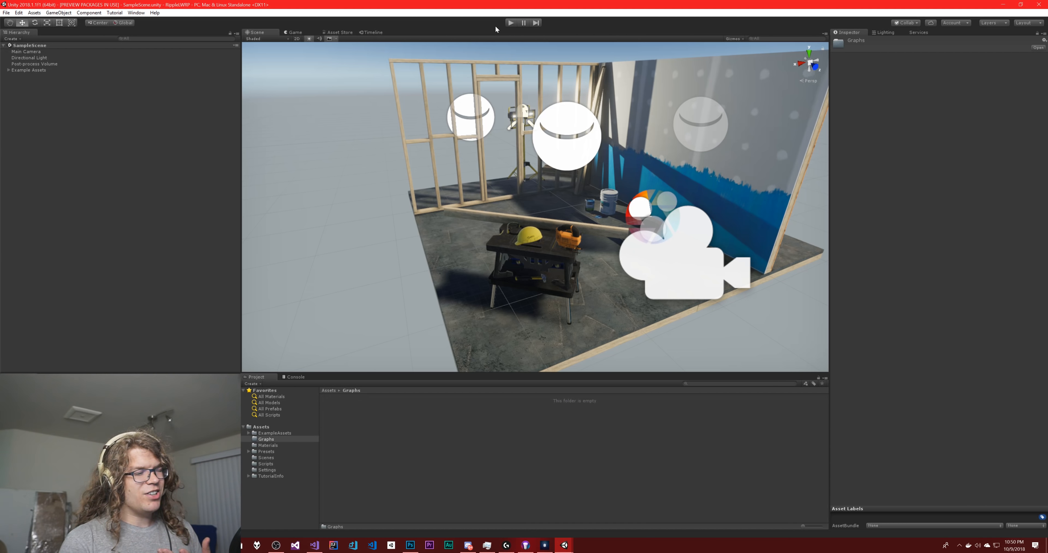
# - Create a PBR Graph shader named RippleShaderGraphShader in the Graphs folder and select it
pyautogui.rightClick(388, 441)
pyautogui.moveTo(447, 278)
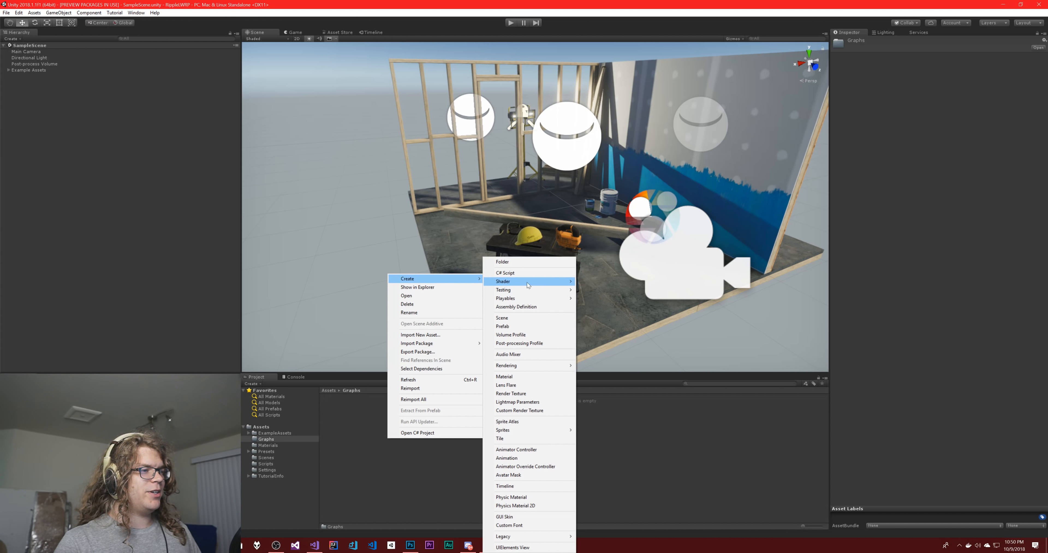
pyautogui.moveTo(529, 285)
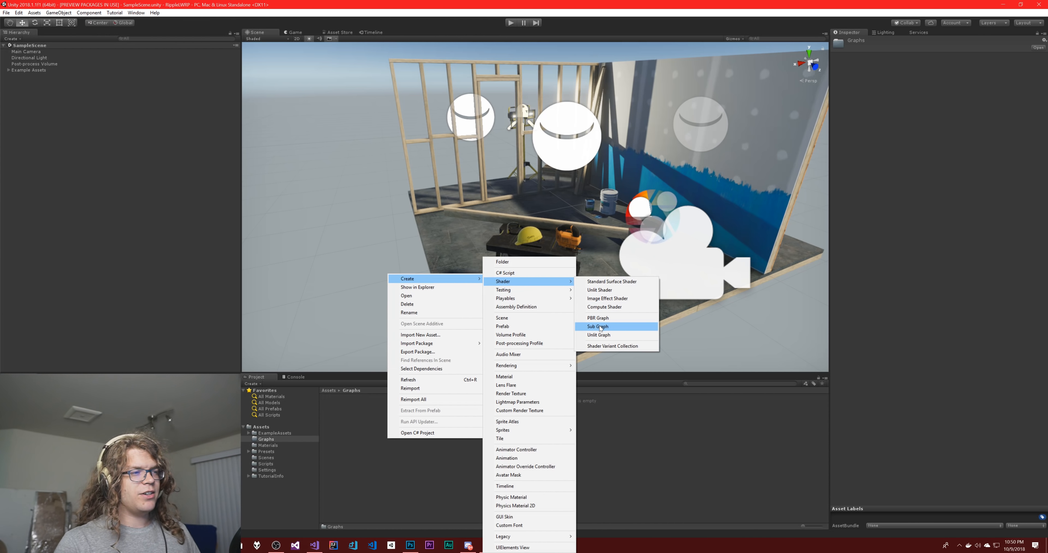
pyautogui.click(601, 318)
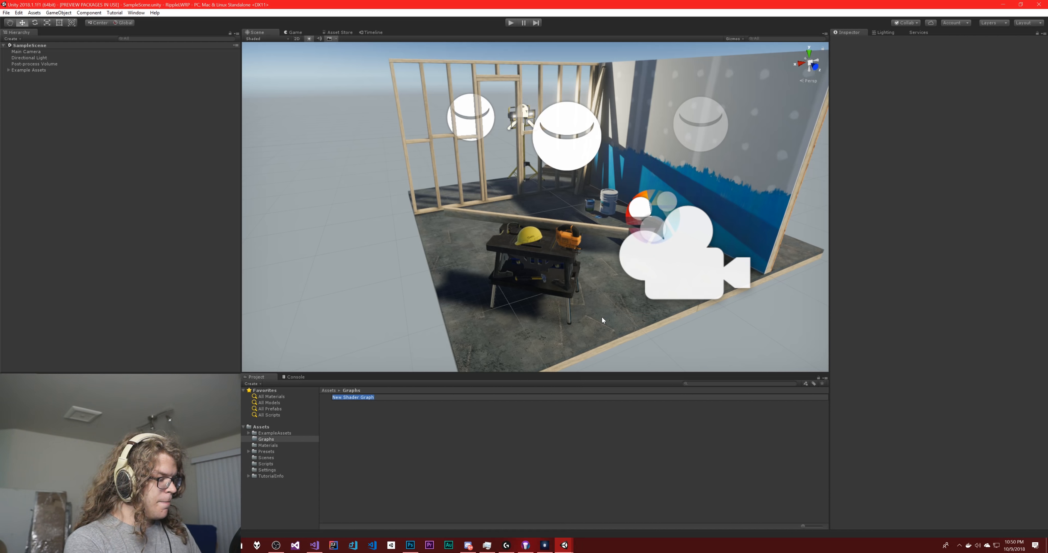
pyautogui.write('Ripple')
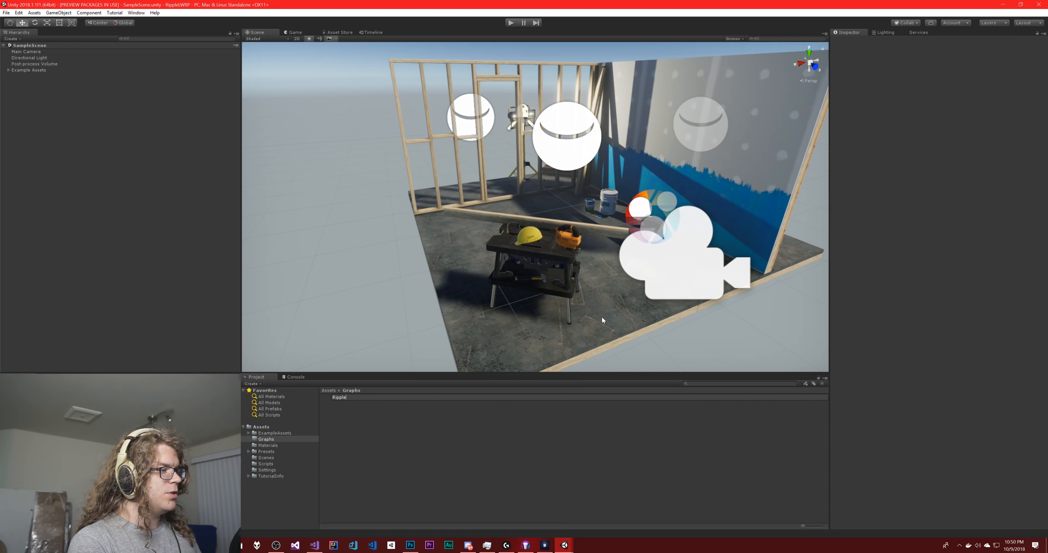
pyautogui.write('ShaderGraphShader')
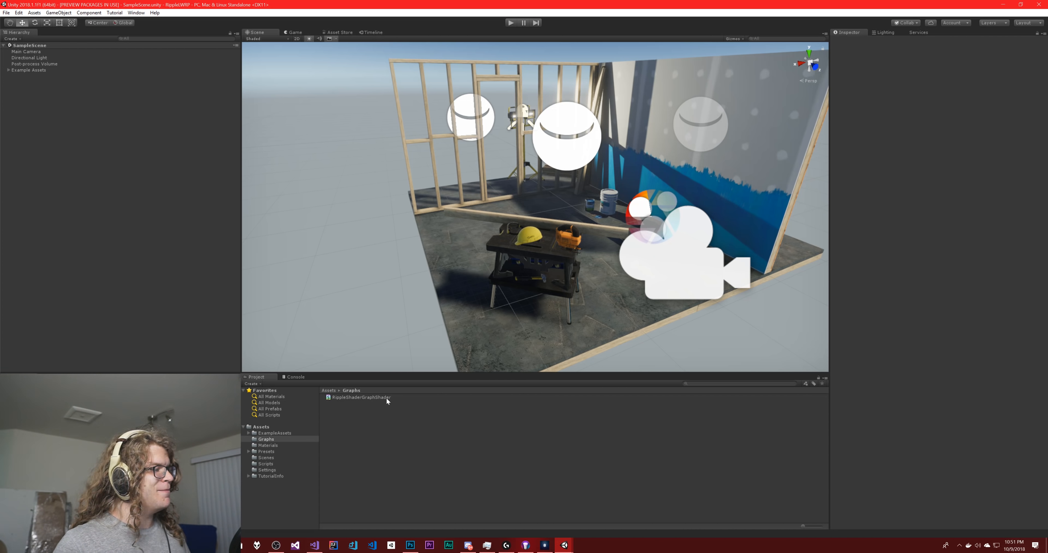
pyautogui.click(361, 398)
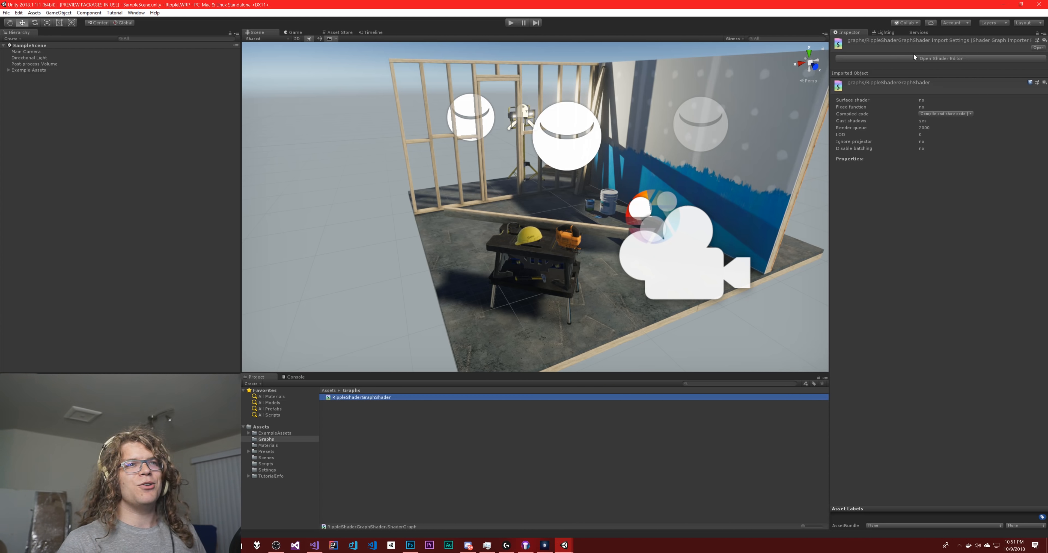
# - Create a material named RippleShaderGraphMaterial in the Graphs folder
pyautogui.rightClick(370, 411)
pyautogui.moveTo(414, 253)
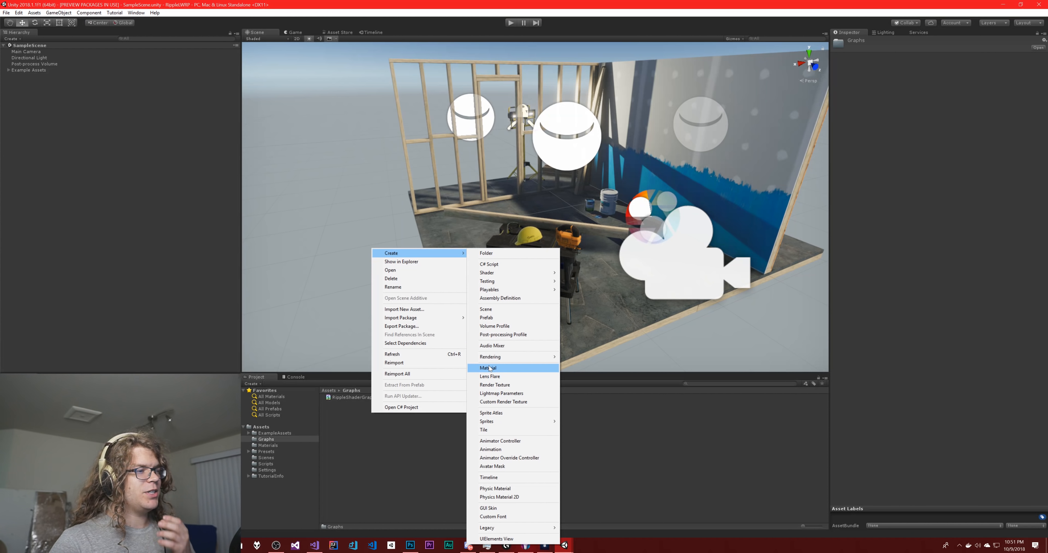
pyautogui.click(489, 367)
pyautogui.write('R')
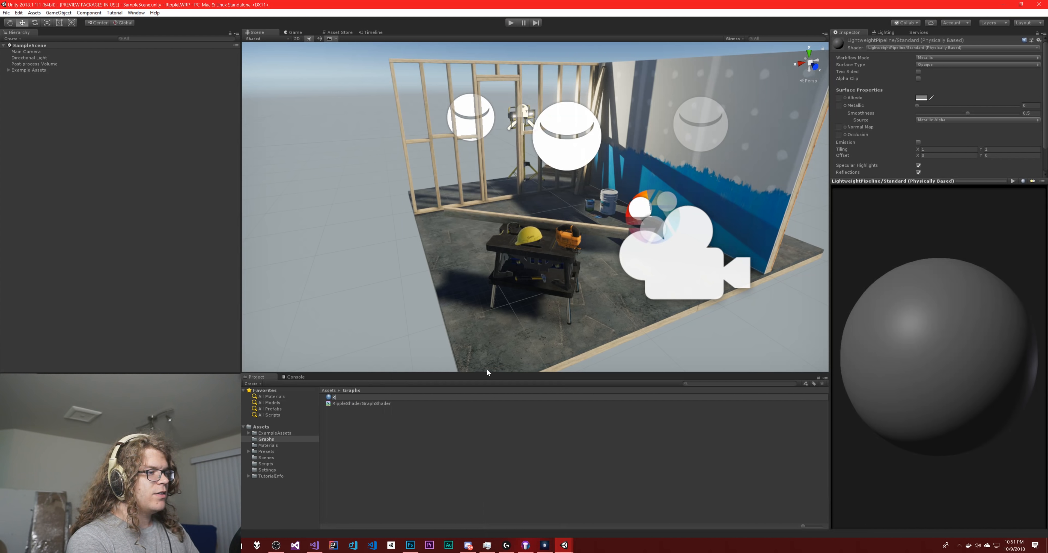
pyautogui.write('ippleShaderGrap')
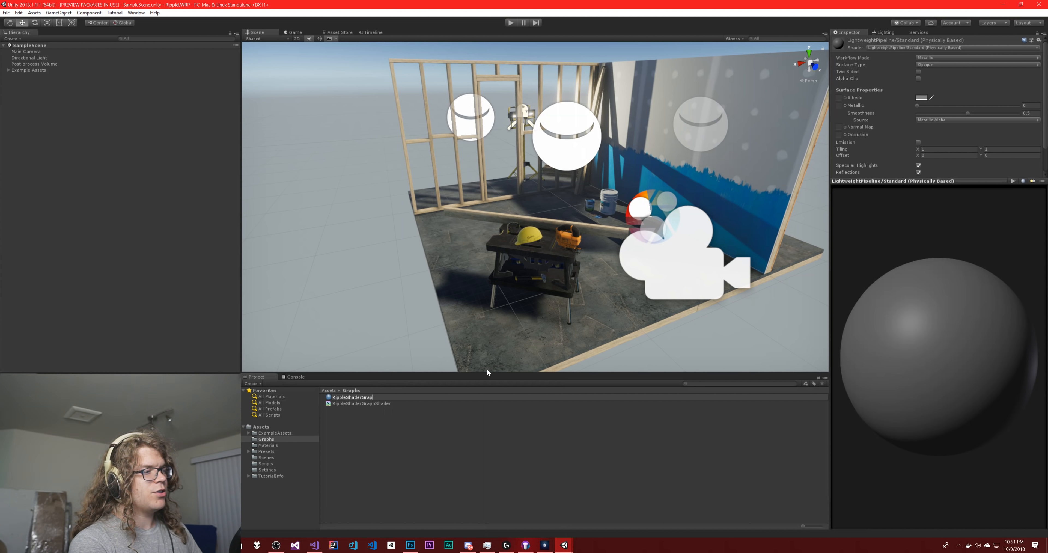
pyautogui.write('hMaterial')
pyautogui.press('Return')
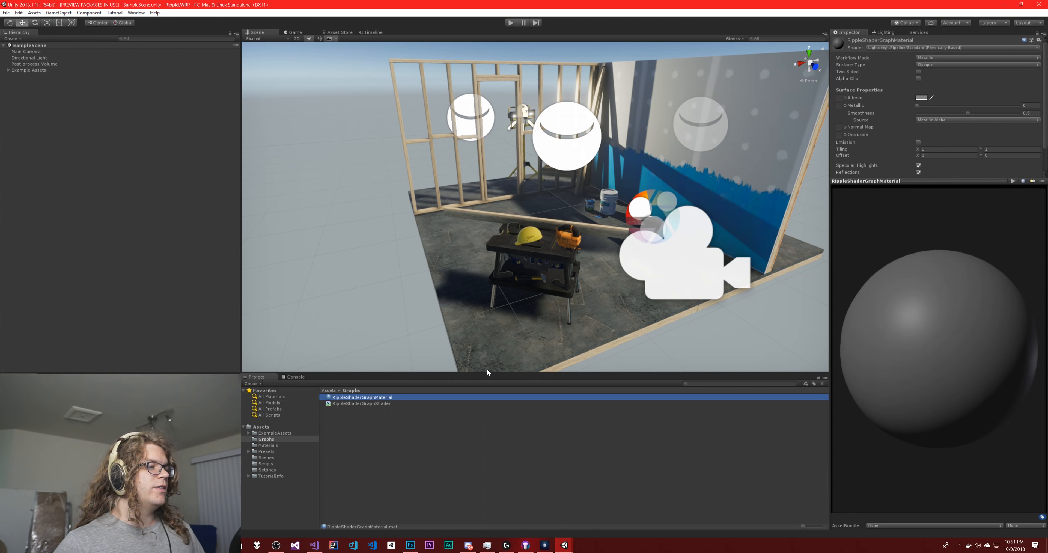
# - Assign the RippleShaderGraphShader graph to RippleShaderGraphMaterial
pyautogui.click(358, 405)
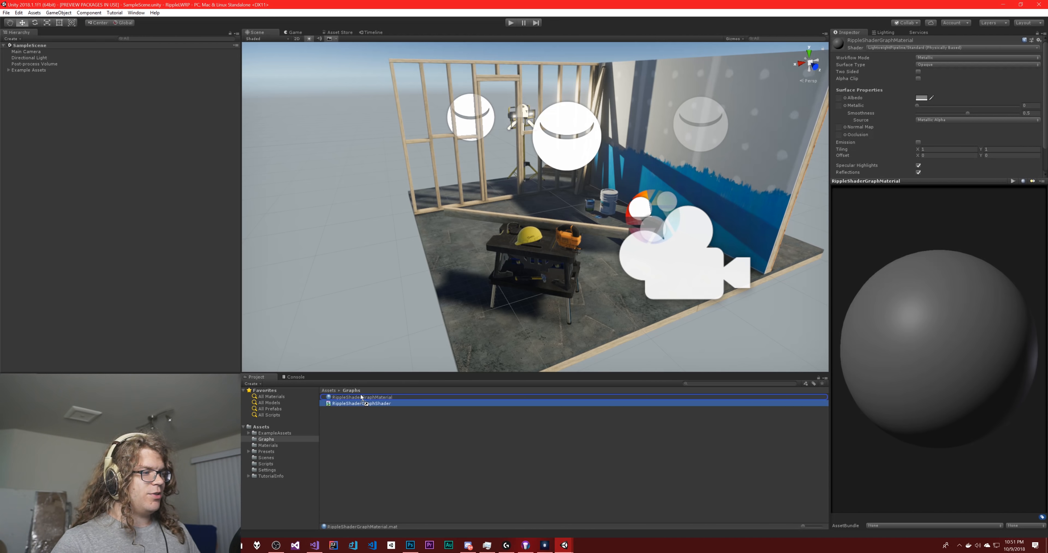
pyautogui.click(363, 398)
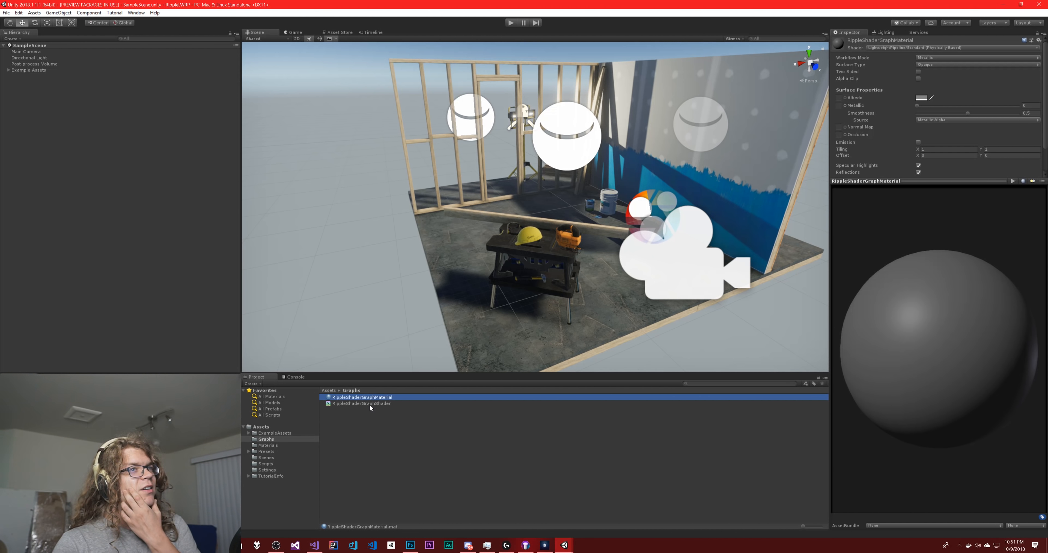
# - Apply RippleShaderGraphShader to the ripple material and open the shader in the Shader Graph editor
pyautogui.moveTo(385, 402); pyautogui.dragTo(871, 118)
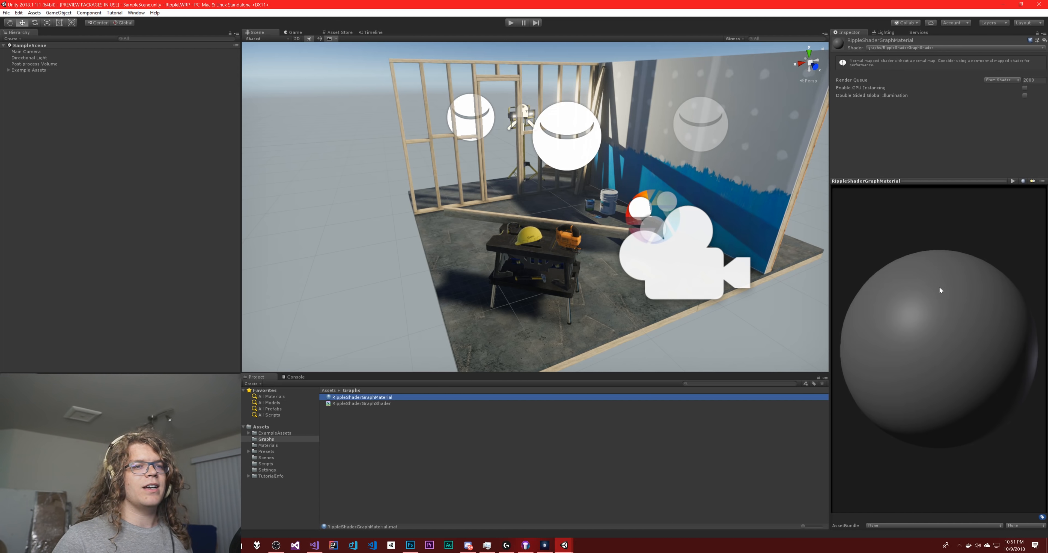
pyautogui.click(361, 404)
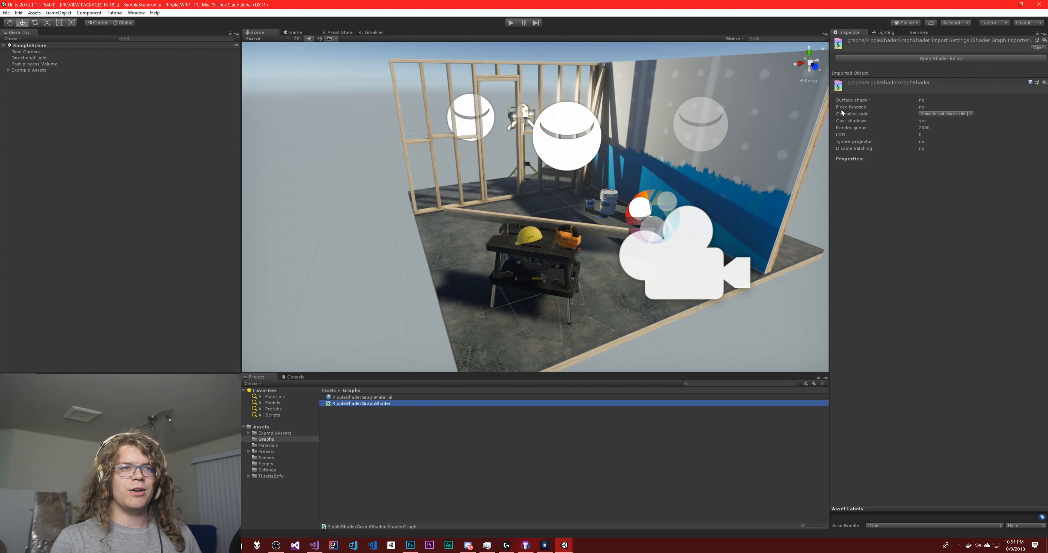
pyautogui.click(977, 58)
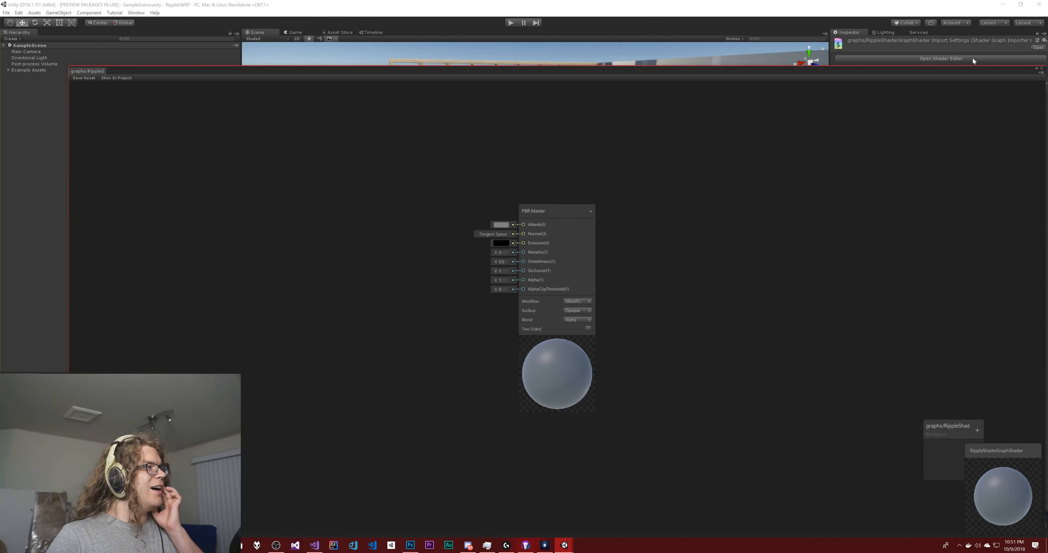
pyautogui.moveTo(715, 69); pyautogui.dragTo(669, 36)
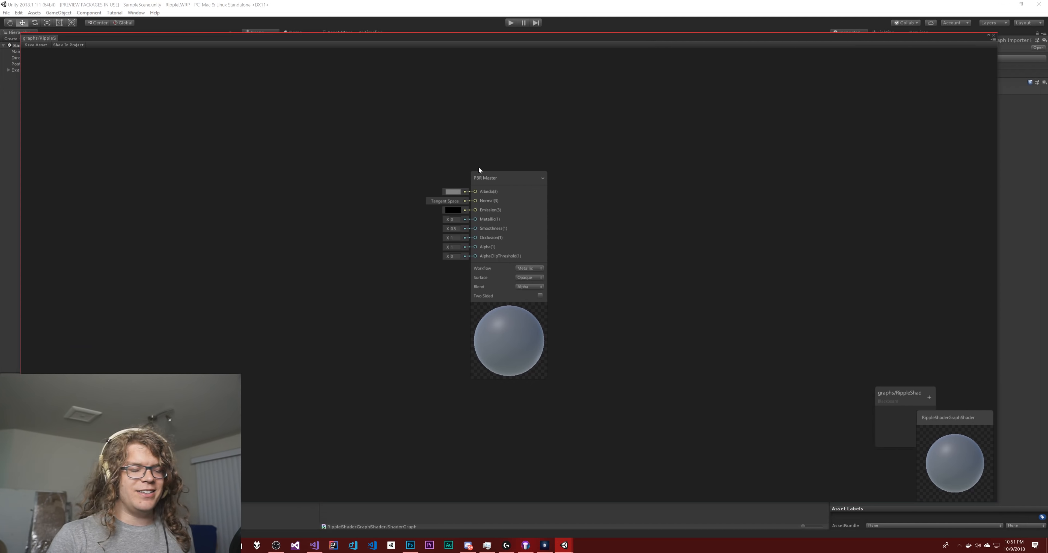
# - Narrow the Shader Graph window so it sits beside the scene view, and reposition the PBR Master node
pyautogui.click(452, 191)
pyautogui.click(371, 219)
pyautogui.moveTo(510, 178); pyautogui.dragTo(565, 162)
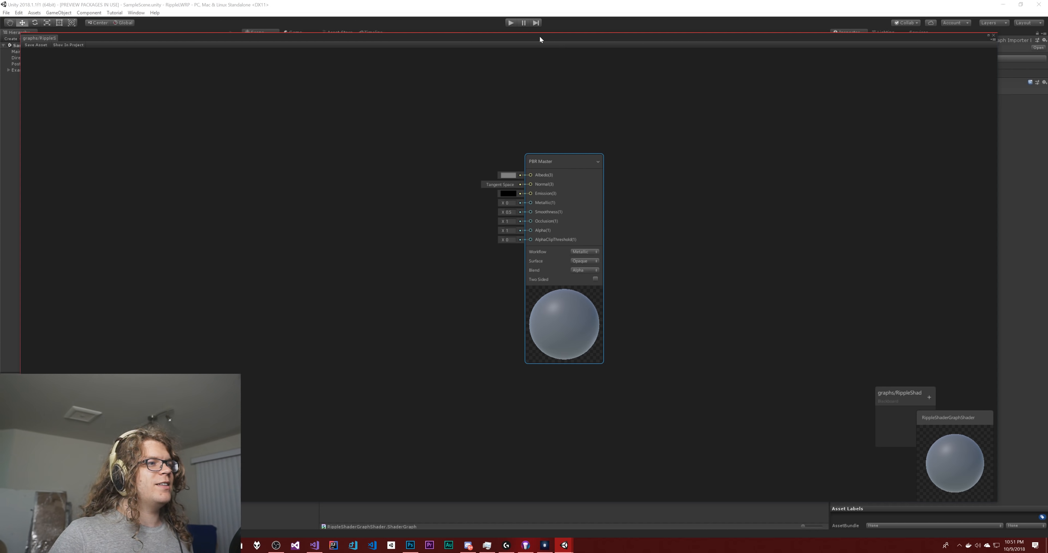
pyautogui.moveTo(20, 141); pyautogui.dragTo(691, 106)
pyautogui.moveTo(833, 240); pyautogui.dragTo(660, 230, button='middle')
pyautogui.moveTo(905, 227); pyautogui.dragTo(712, 219, button='middle')
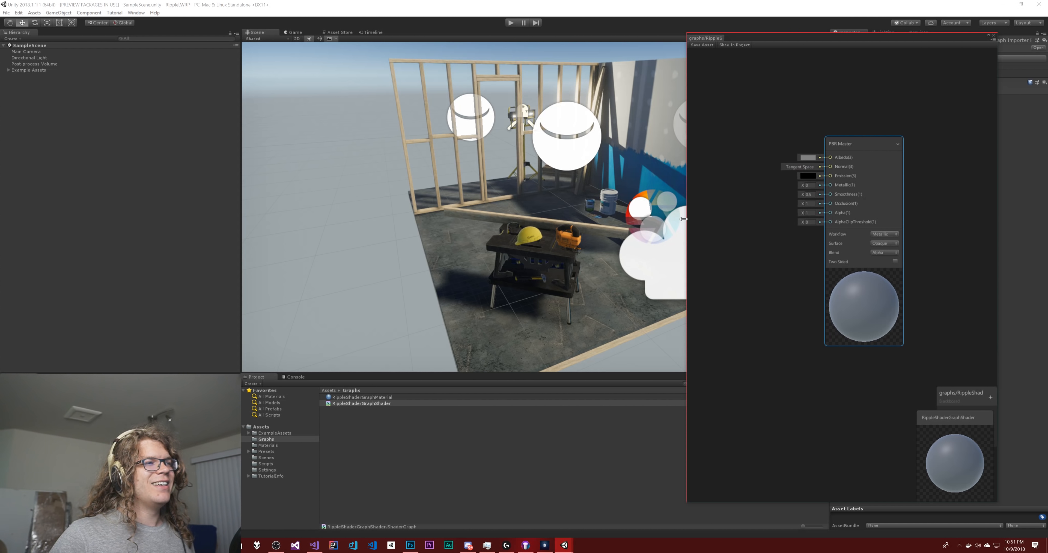
# - Add a sphere to the scene beside the workbench and apply RippleShaderGraphMaterial to it
pyautogui.click(59, 13)
pyautogui.moveTo(80, 37)
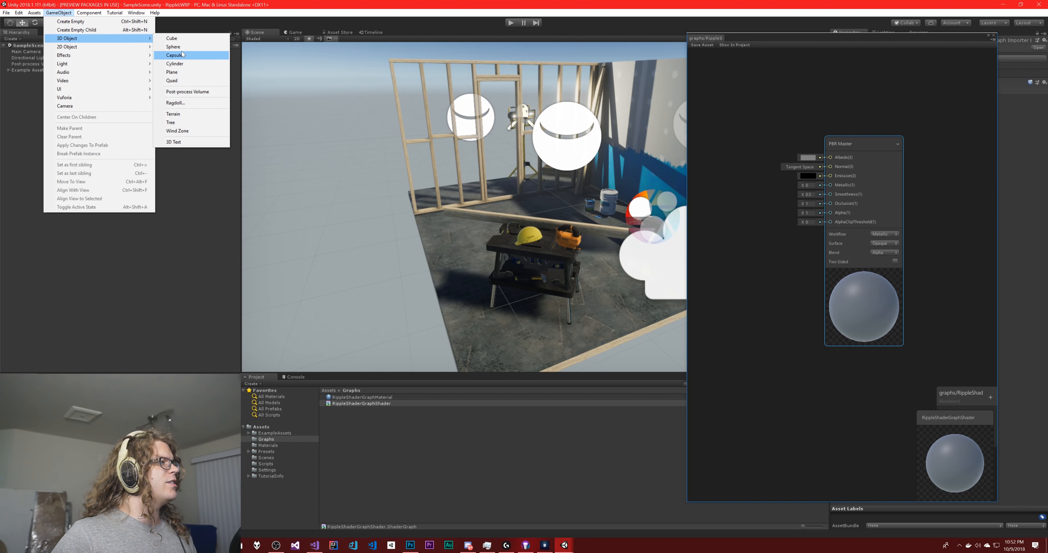
pyautogui.click(173, 46)
pyautogui.moveTo(546, 202); pyautogui.dragTo(521, 119)
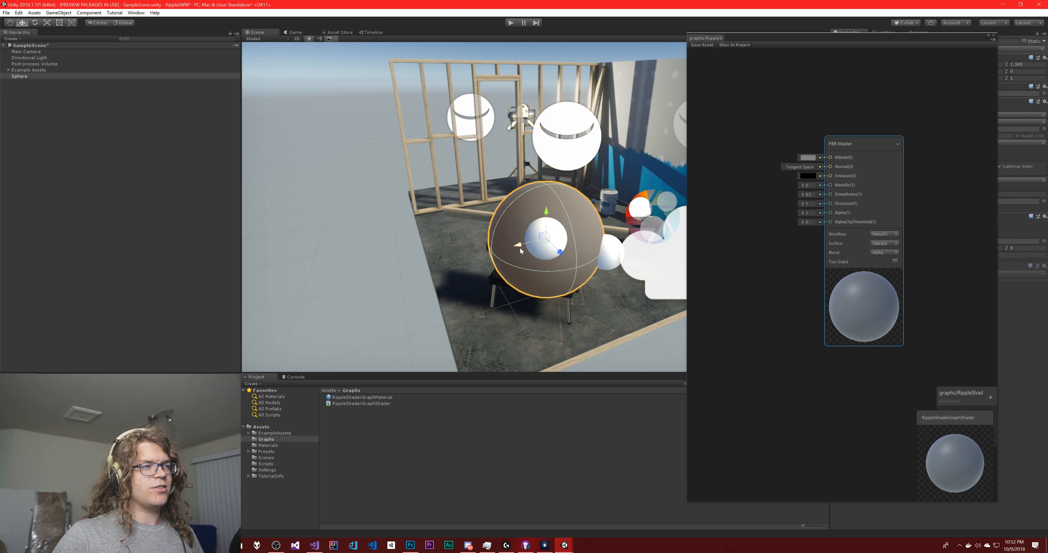
pyautogui.moveTo(537, 250); pyautogui.dragTo(412, 240)
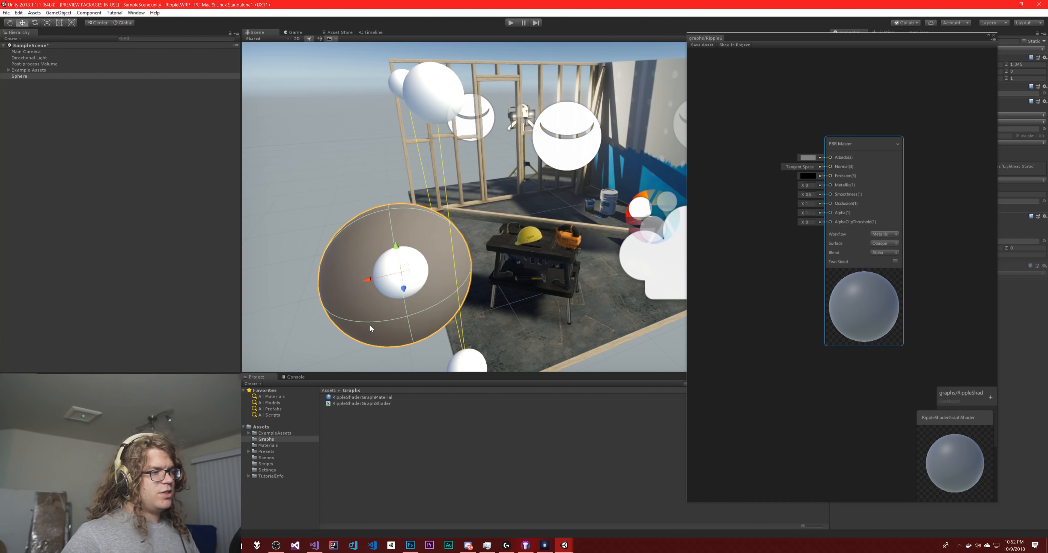
pyautogui.moveTo(367, 397); pyautogui.dragTo(365, 265)
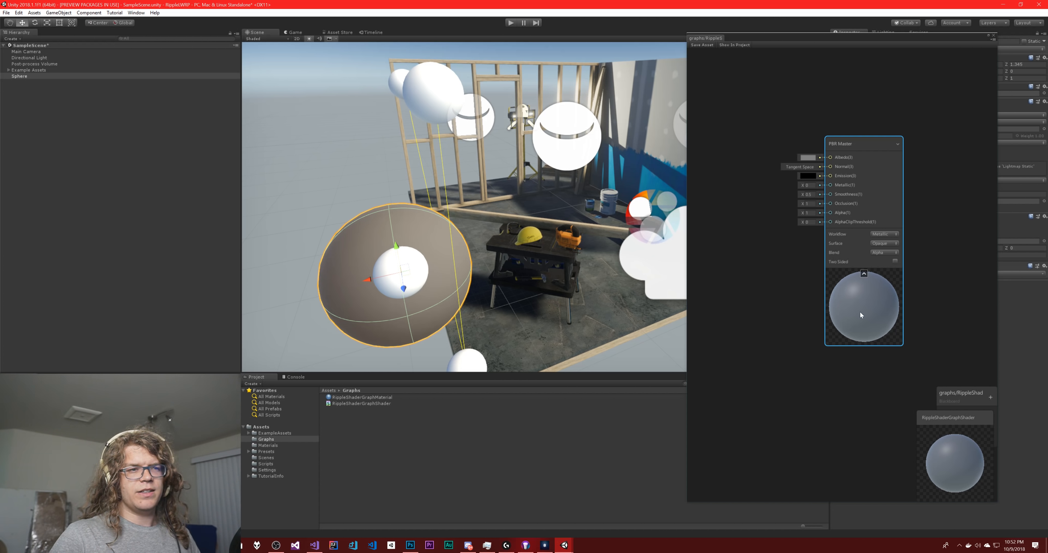
# - Set the Albedo color of the PBR Master node to bright magenta
pyautogui.click(808, 157)
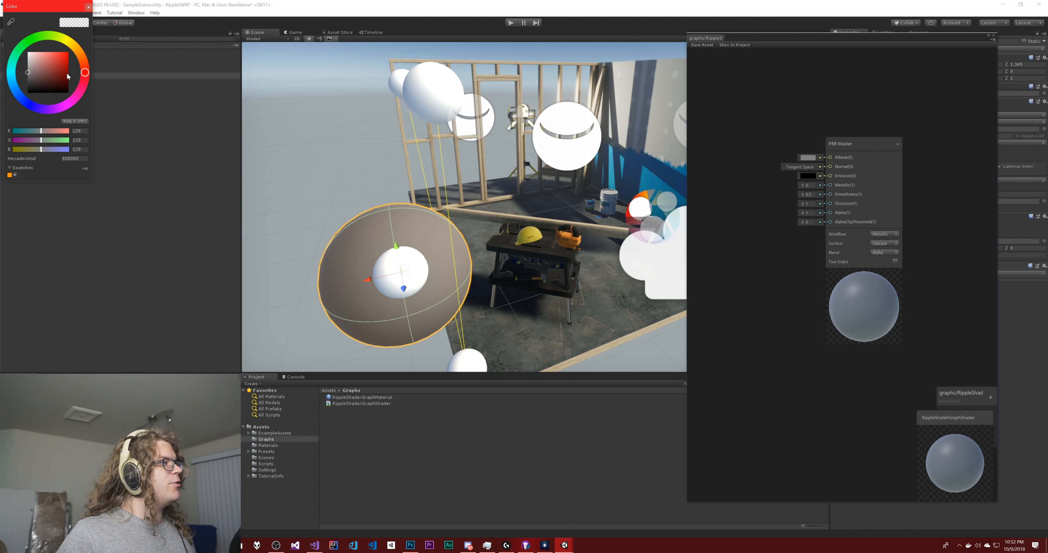
pyautogui.click(72, 100)
pyautogui.moveTo(50, 69); pyautogui.dragTo(137, 24)
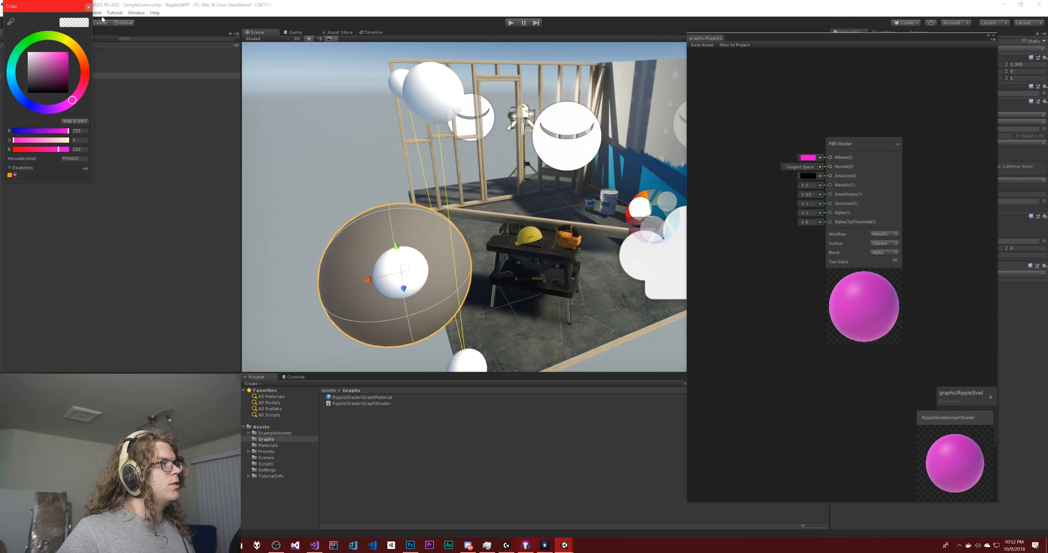
pyautogui.click(88, 6)
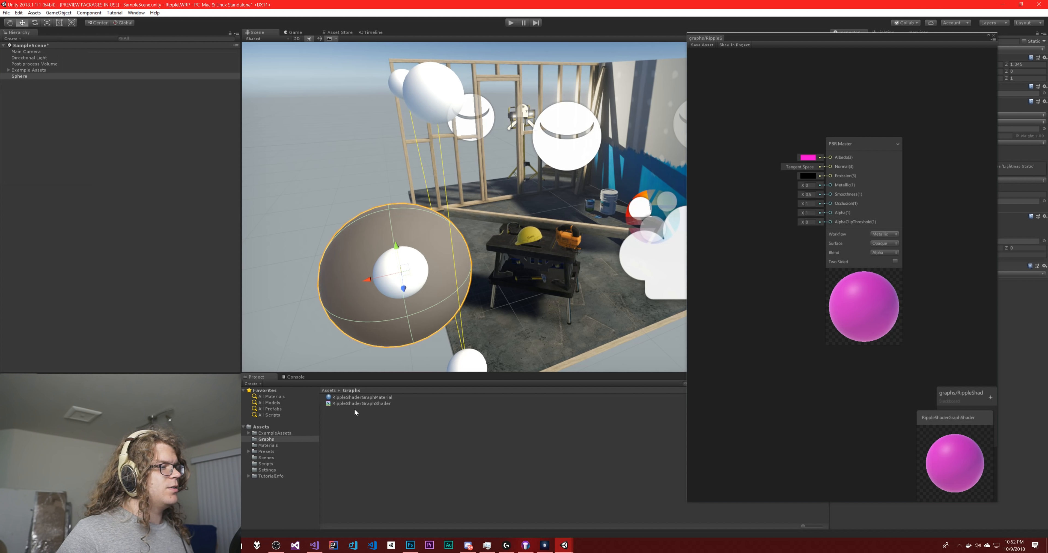
# - Check the sphere's Mesh Renderer material and reassign RippleShaderGraphMaterial to its Element 0 slot
pyautogui.click(44, 76)
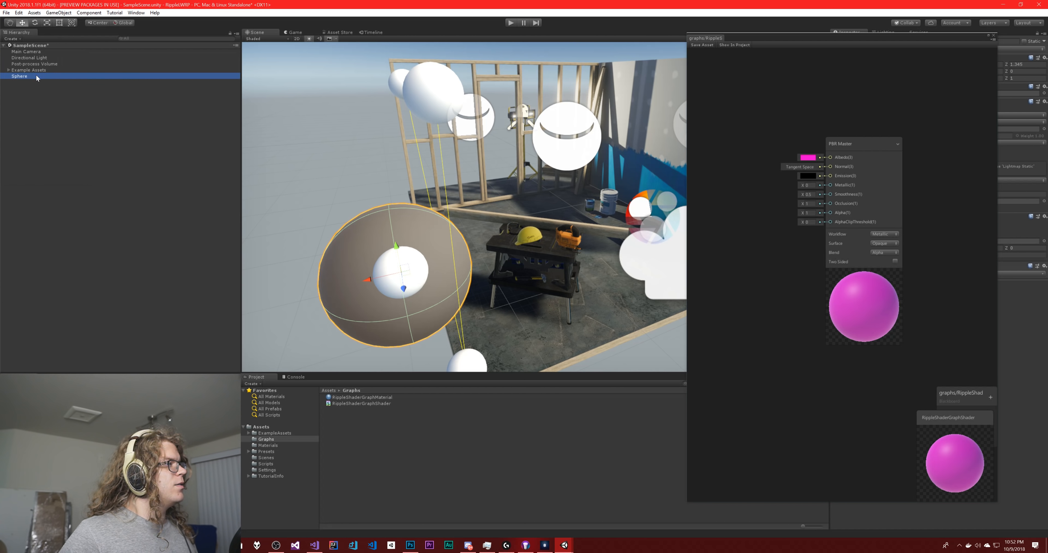
pyautogui.moveTo(886, 38); pyautogui.dragTo(636, 31)
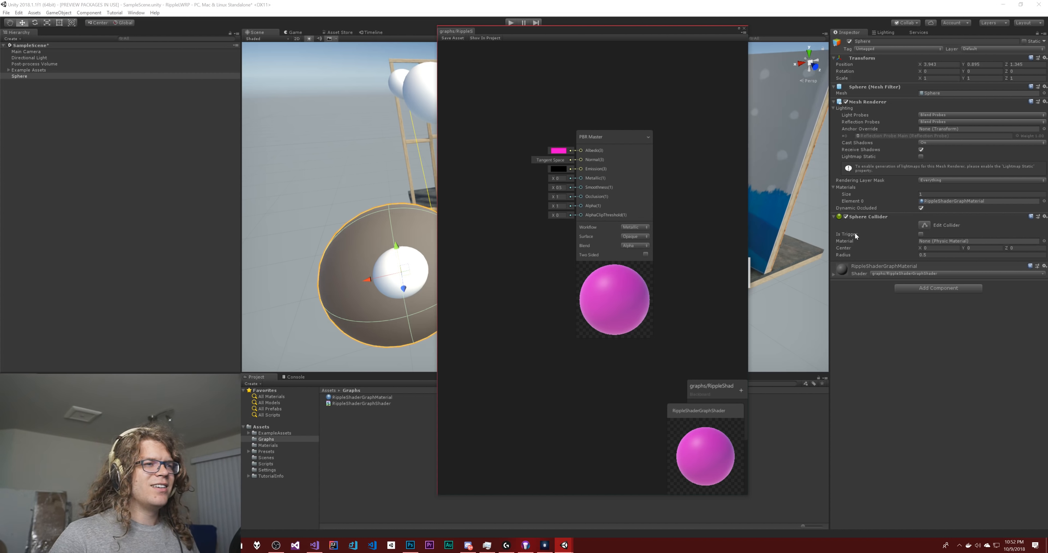
pyautogui.rightClick(969, 201)
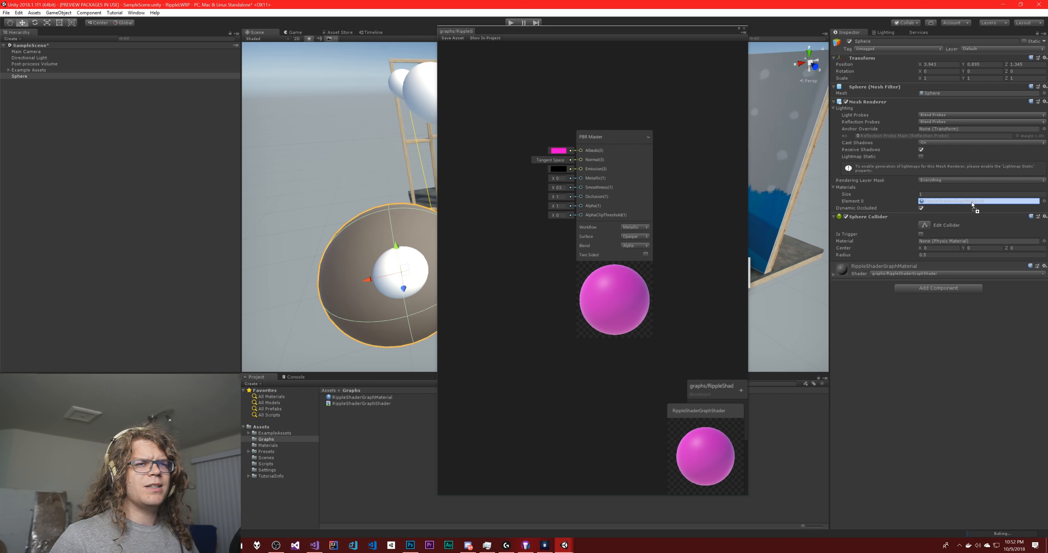
pyautogui.click(952, 201)
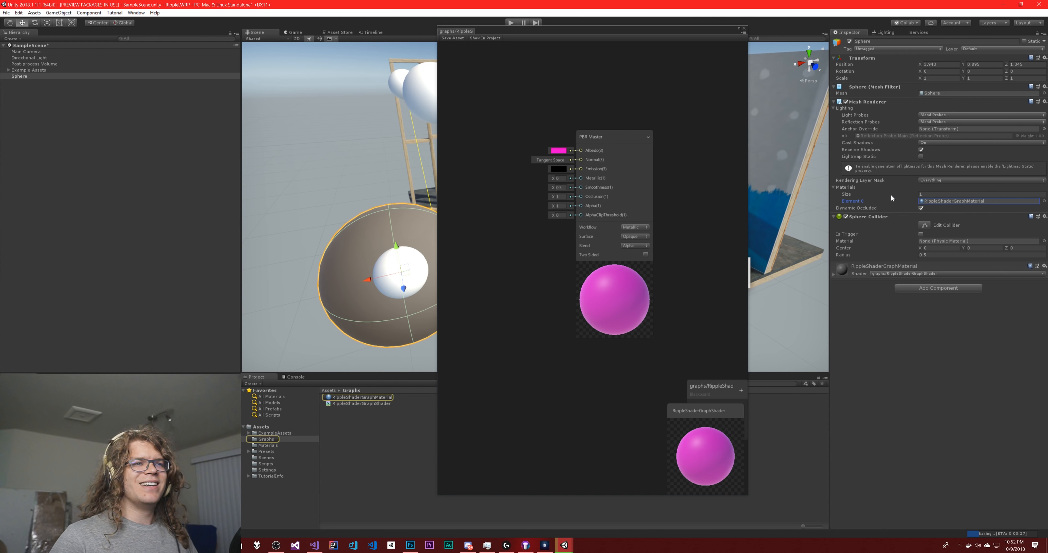
# - Select RippleShaderGraphMaterial for preview and save the shader graph asset with its magenta Albedo
pyautogui.click(357, 393)
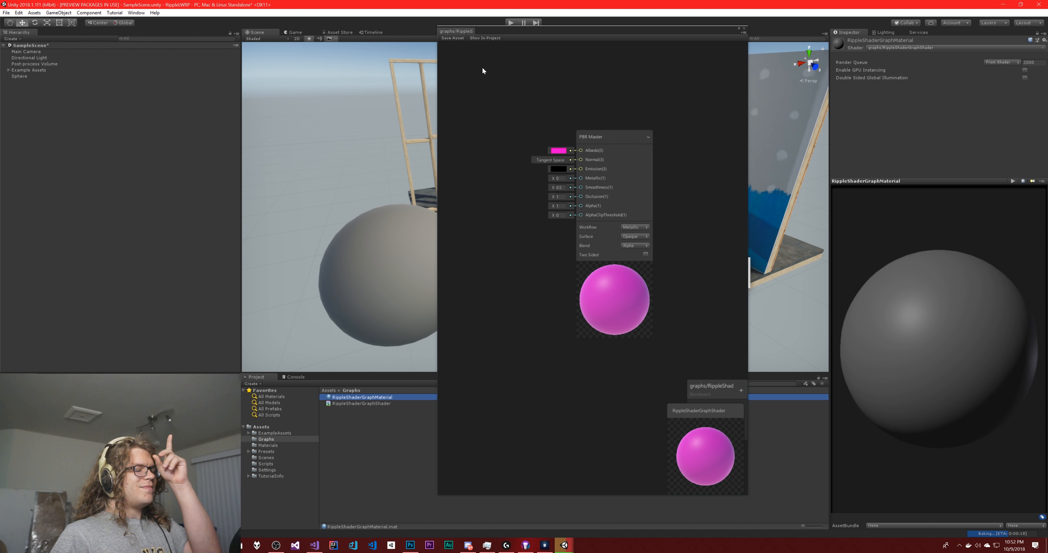
pyautogui.click(448, 39)
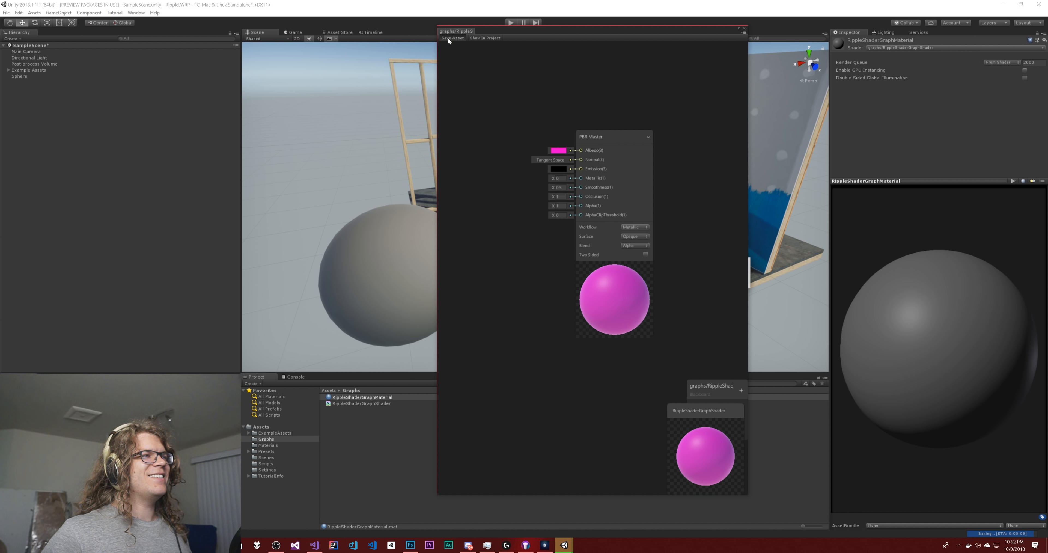
pyautogui.click(447, 38)
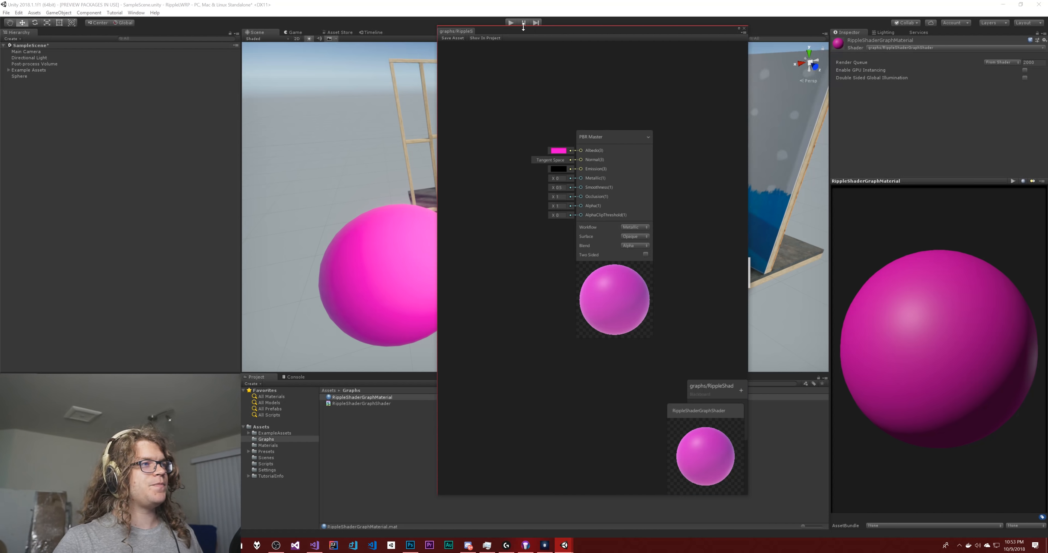
# - Uncover the sphere, change the PBR Master Albedo color to bright blue (00ABFF), and save the shader graph asset
pyautogui.moveTo(533, 27); pyautogui.dragTo(538, 72)
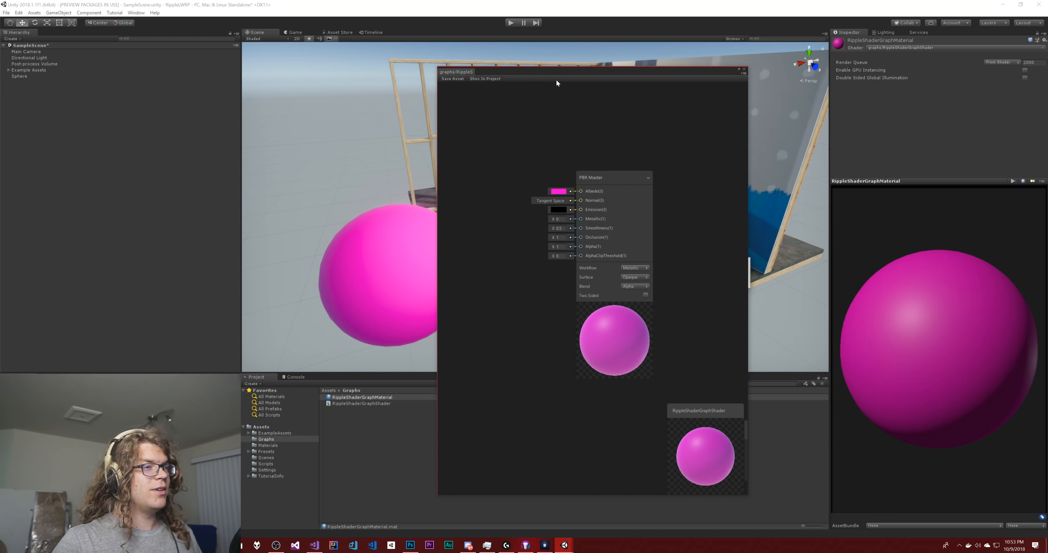
pyautogui.moveTo(619, 68); pyautogui.dragTo(688, 55)
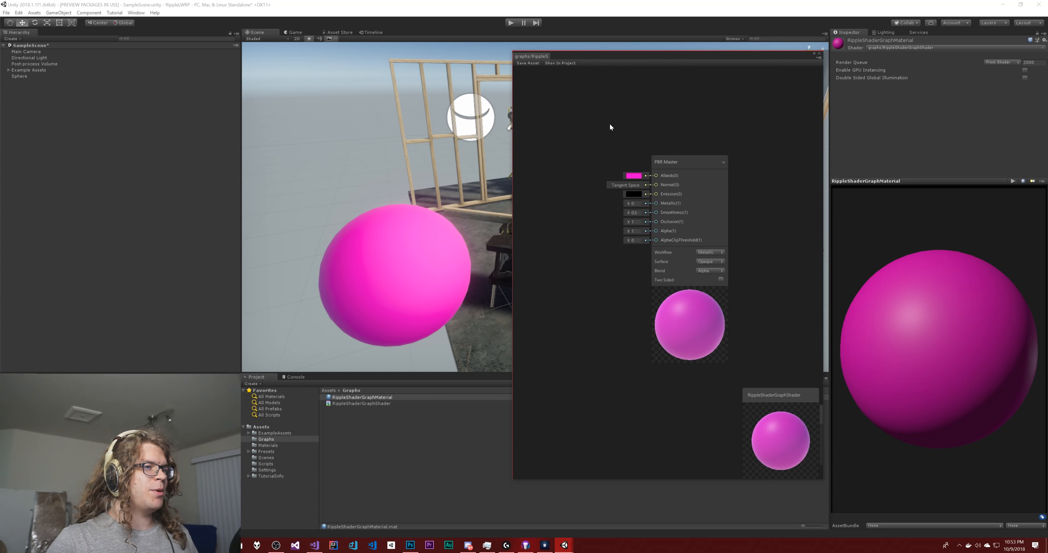
pyautogui.click(664, 187)
pyautogui.click(633, 176)
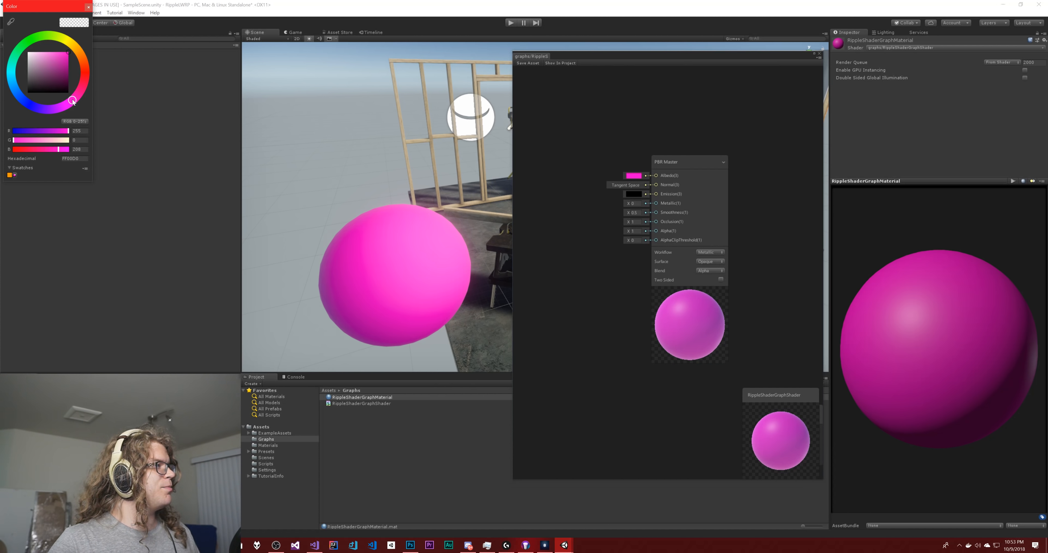
pyautogui.moveTo(16, 90); pyautogui.dragTo(14, 87)
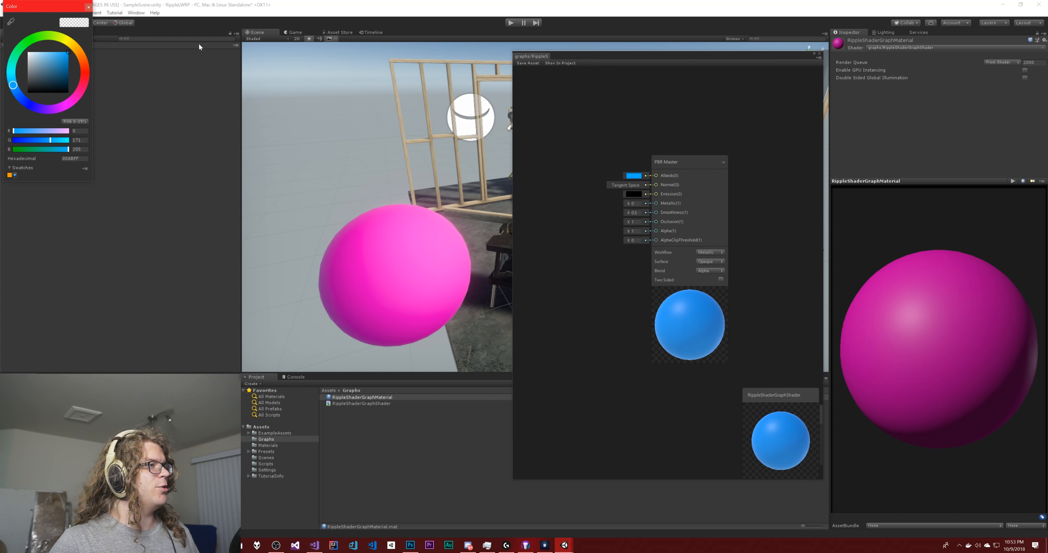
pyautogui.click(526, 69)
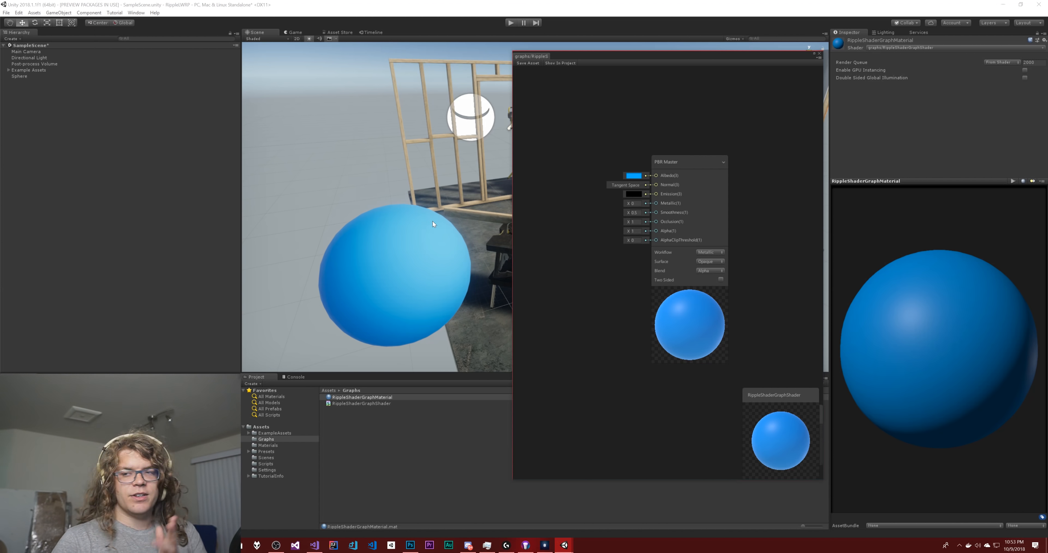
# - Add a Position node to the graph and place it to the left of the PBR Master node, clear of its inputs
pyautogui.moveTo(770, 56)
pyautogui.mouseDown()
pyautogui.moveTo(791, 42)
pyautogui.moveTo(778, 52)
pyautogui.mouseUp()
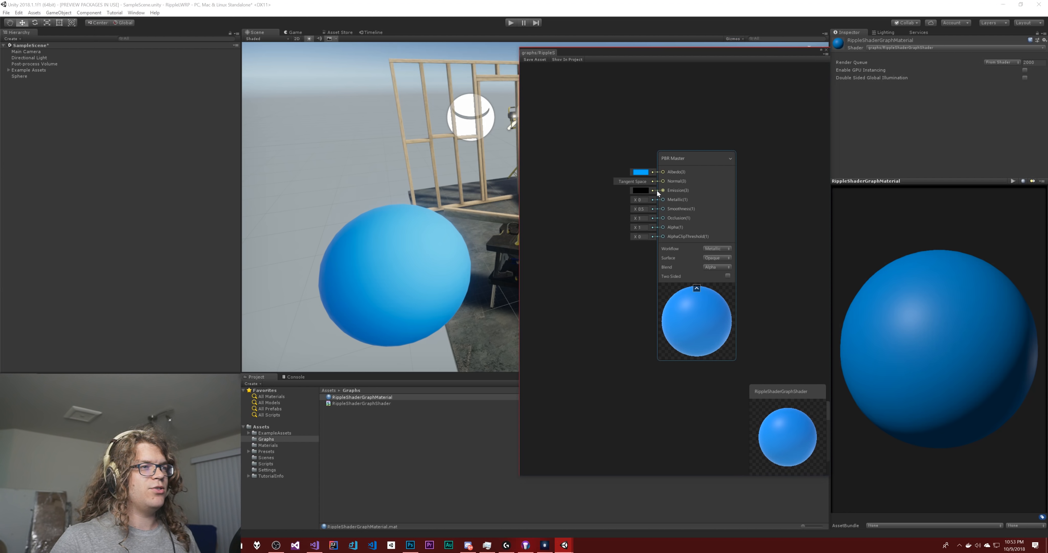
pyautogui.rightClick(582, 148)
pyautogui.click(597, 153)
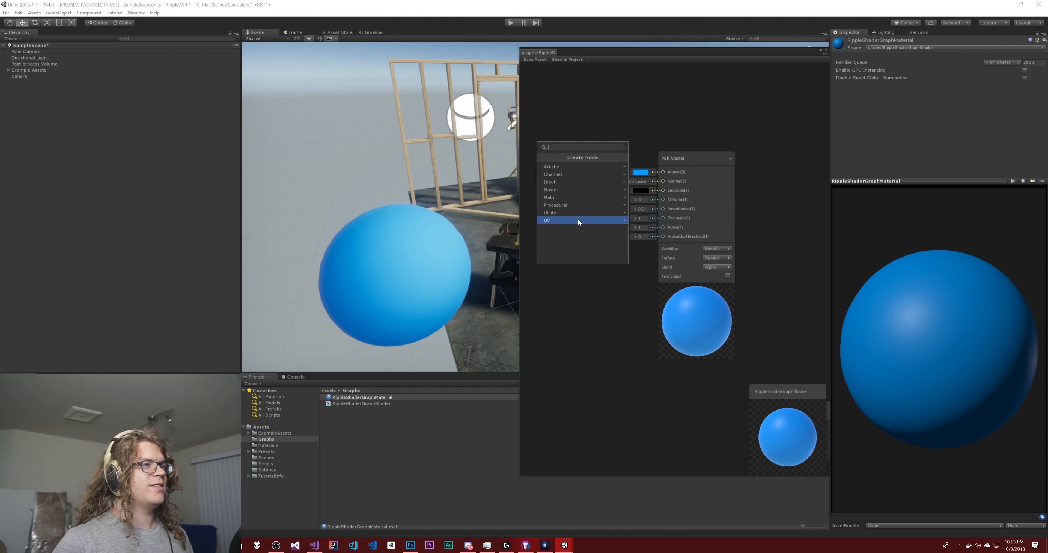
pyautogui.click(560, 180)
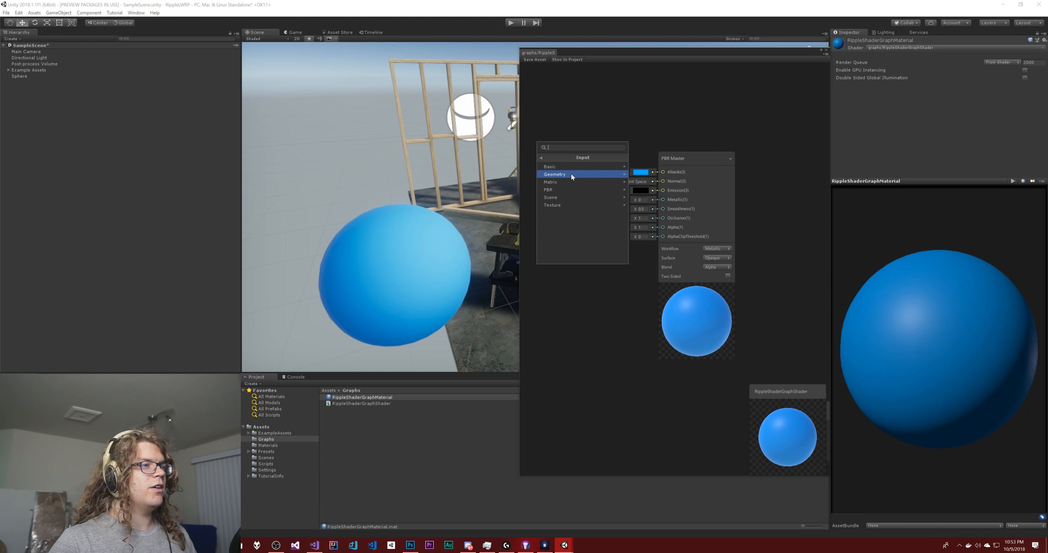
pyautogui.write('wirkd')
pyautogui.press('BackSpace')
pyautogui.press('BackSpace')
pyautogui.press('BackSpace')
pyautogui.press('BackSpace')
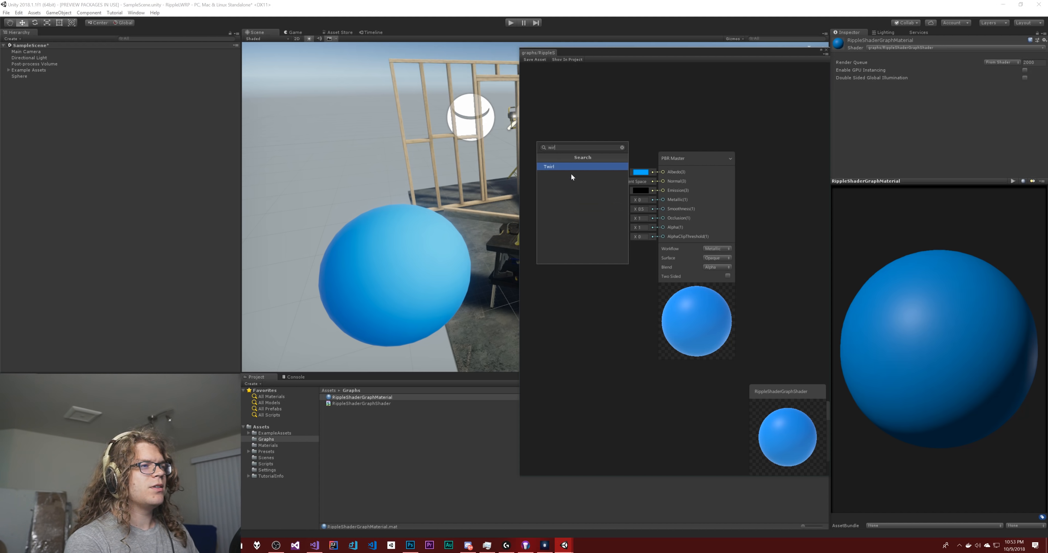
pyautogui.write('orld')
pyautogui.press('BackSpace')
pyautogui.press('BackSpace')
pyautogui.press('BackSpace')
pyautogui.press('BackSpace')
pyautogui.press('BackSpace')
pyautogui.write('pos')
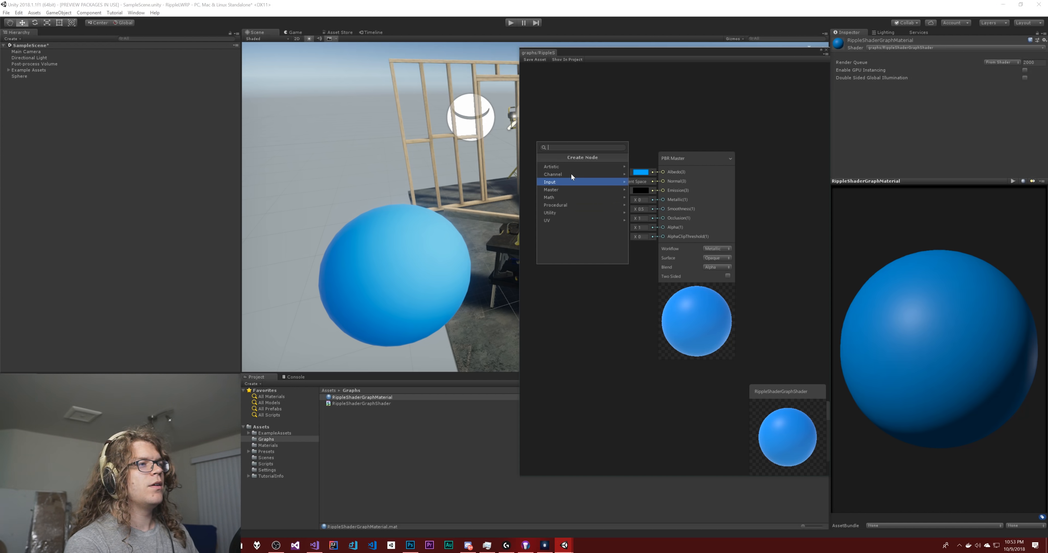
pyautogui.press('Return')
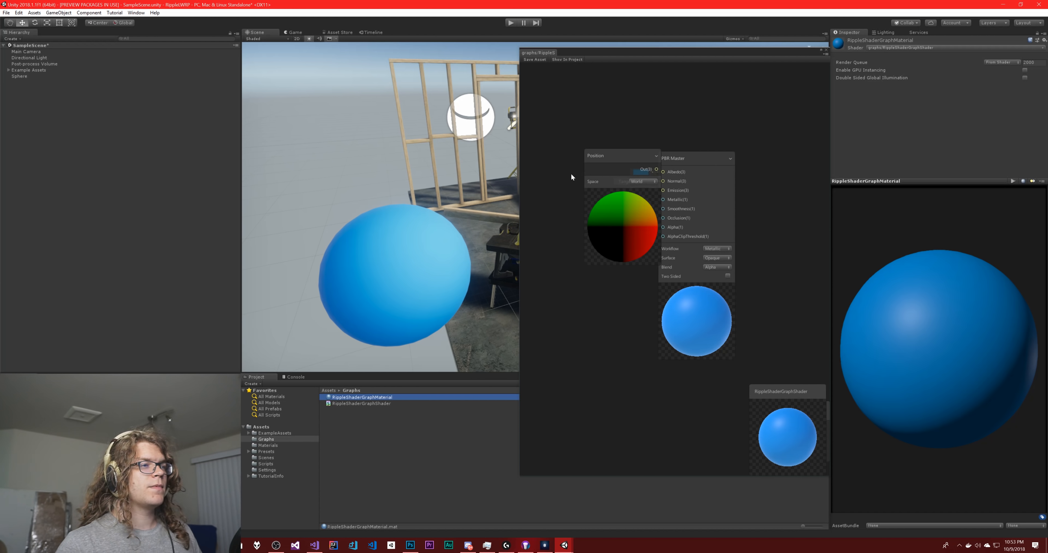
pyautogui.moveTo(602, 151); pyautogui.dragTo(563, 132)
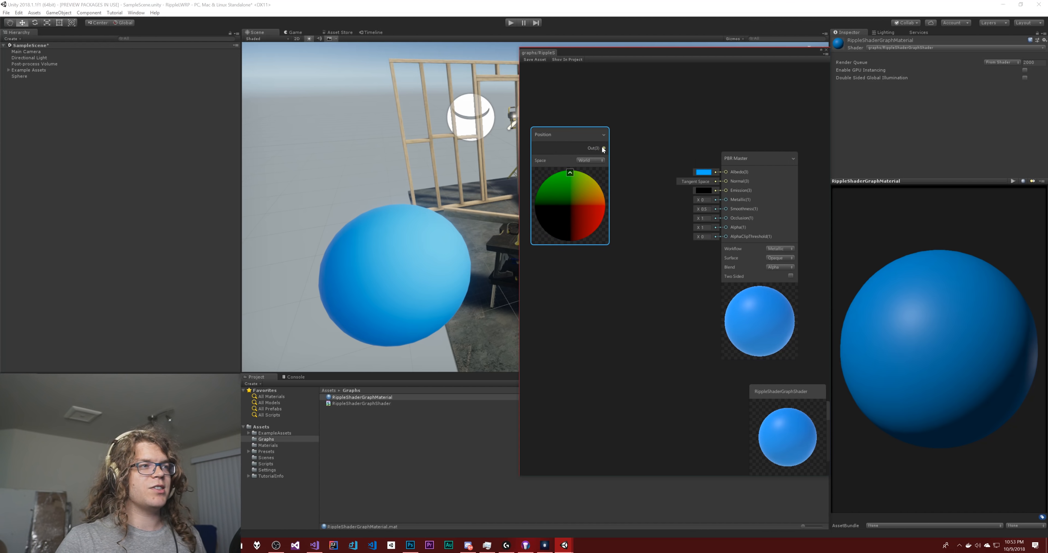
# - Change the Sphere object's Mesh Filter mesh to Plane
pyautogui.click(400, 249)
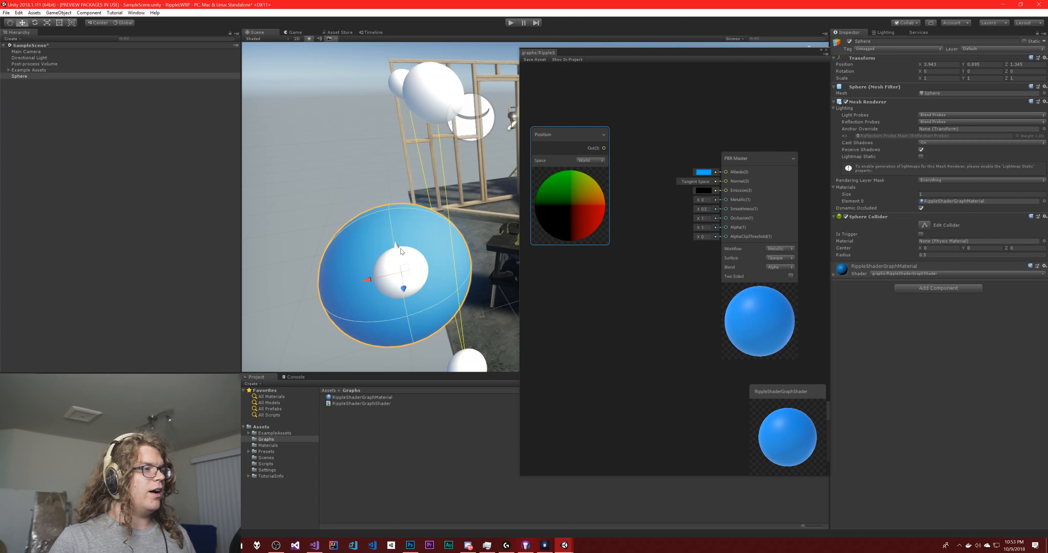
pyautogui.click(1045, 93)
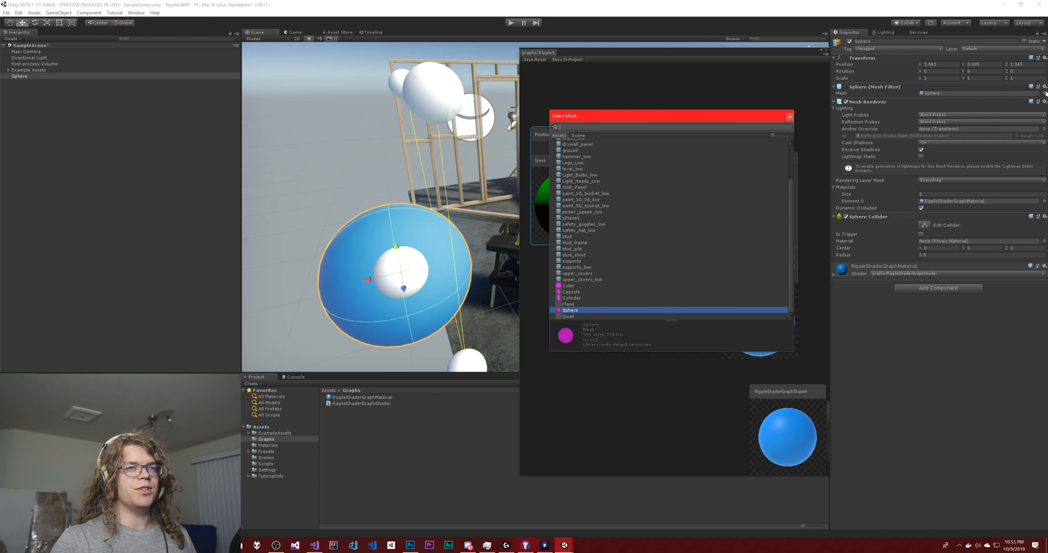
pyautogui.click(569, 307)
pyautogui.doubleClick(569, 306)
pyautogui.press('s')
pyautogui.moveTo(427, 179); pyautogui.dragTo(390, 178, button='right')
pyautogui.press('d')
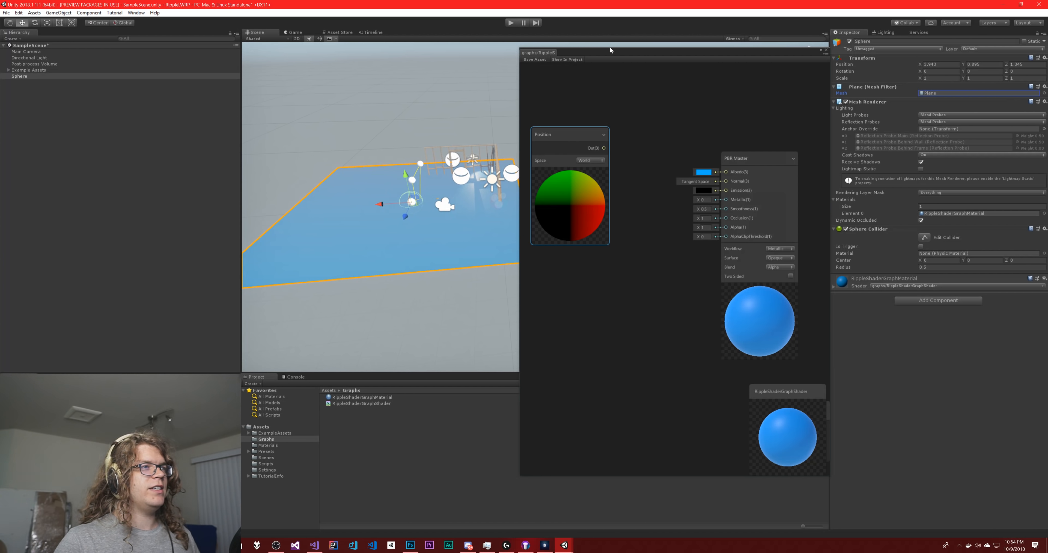
# - Dock the shader graph window beside the Scene view and resize the panels so both the nodes and the plane have room
pyautogui.moveTo(608, 53); pyautogui.dragTo(350, 261)
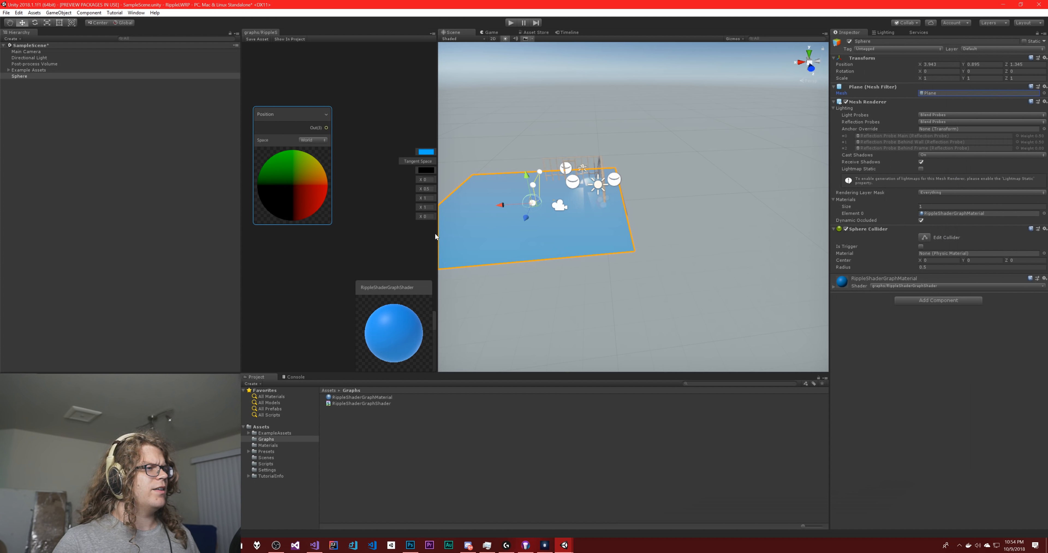
pyautogui.moveTo(646, 256); pyautogui.dragTo(627, 248, button='right')
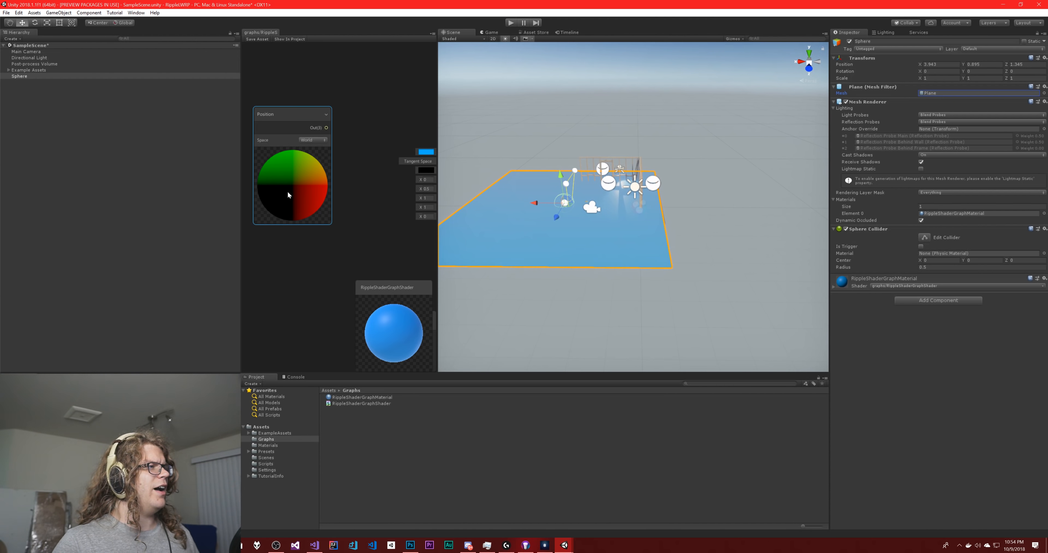
pyautogui.click(241, 197)
pyautogui.moveTo(240, 197); pyautogui.dragTo(77, 197)
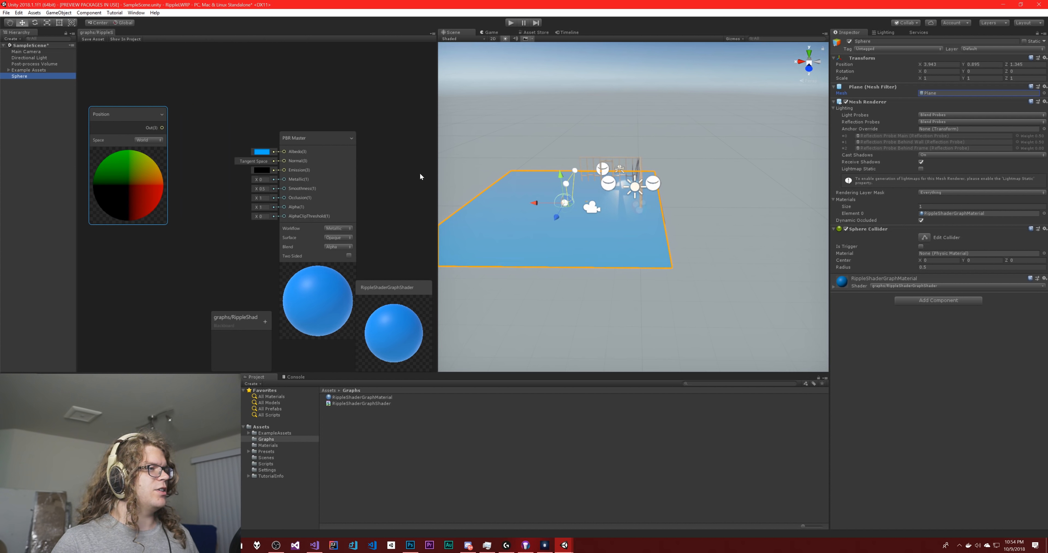
pyautogui.moveTo(437, 182); pyautogui.dragTo(500, 183)
pyautogui.moveTo(634, 190)
pyautogui.mouseDown(button='right')
pyautogui.moveTo(664, 186)
pyautogui.moveTo(653, 188)
pyautogui.mouseUp(button='right')
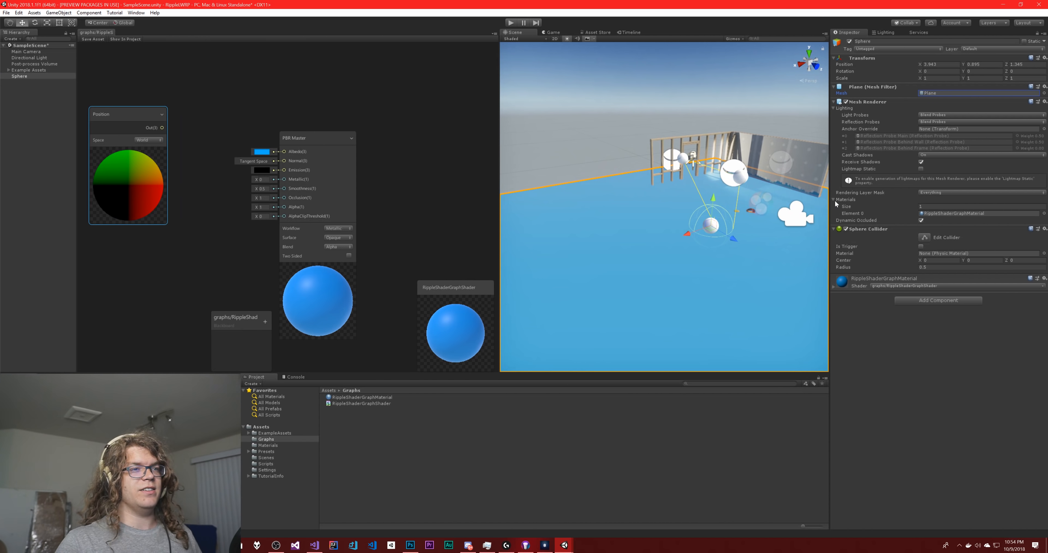
pyautogui.moveTo(829, 203); pyautogui.dragTo(932, 190)
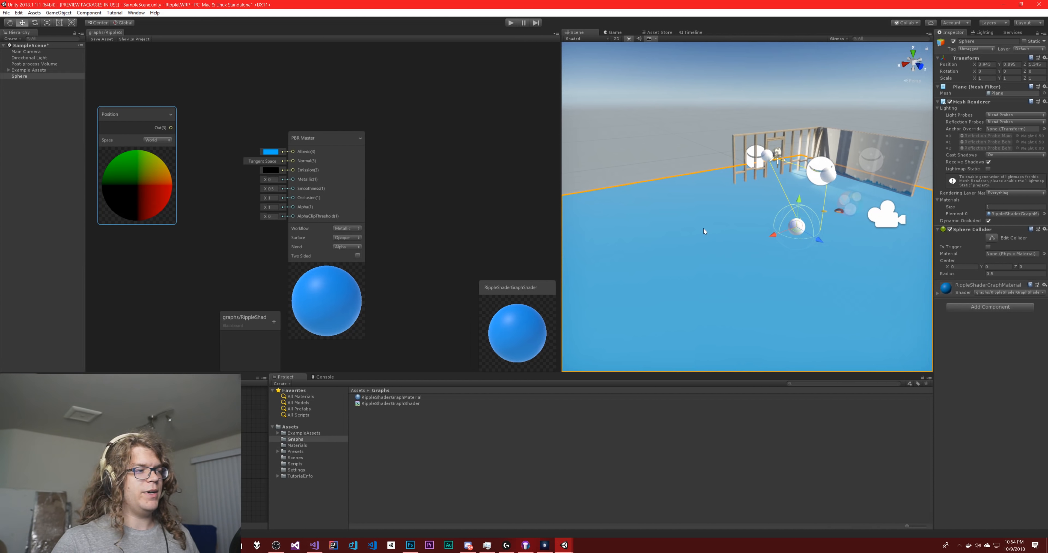
# - Connect the Position node's output to the PBR Master's Albedo input, save the shader graph asset, and view the plane
pyautogui.moveTo(738, 233); pyautogui.dragTo(682, 267, button='right')
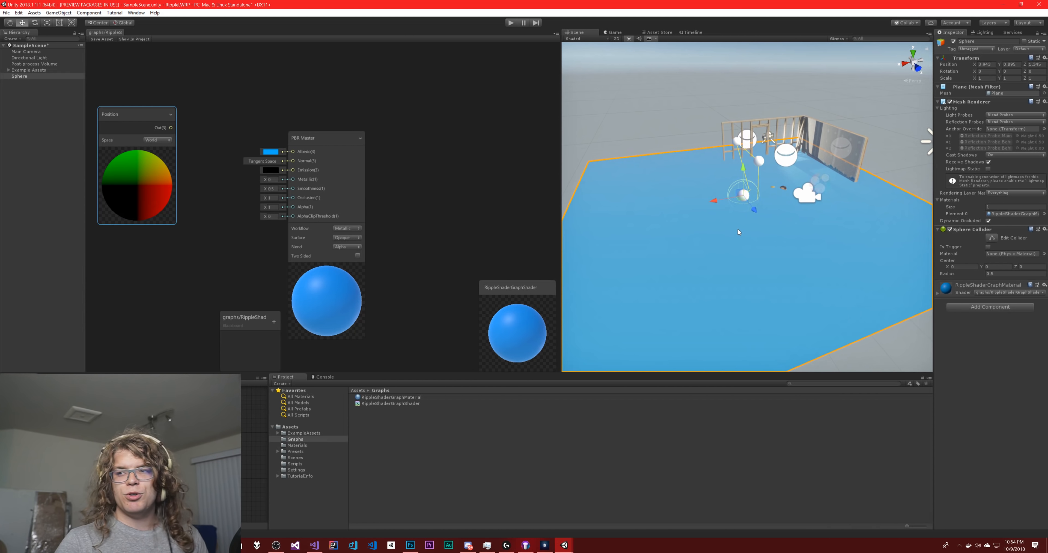
pyautogui.moveTo(170, 127); pyautogui.dragTo(287, 155)
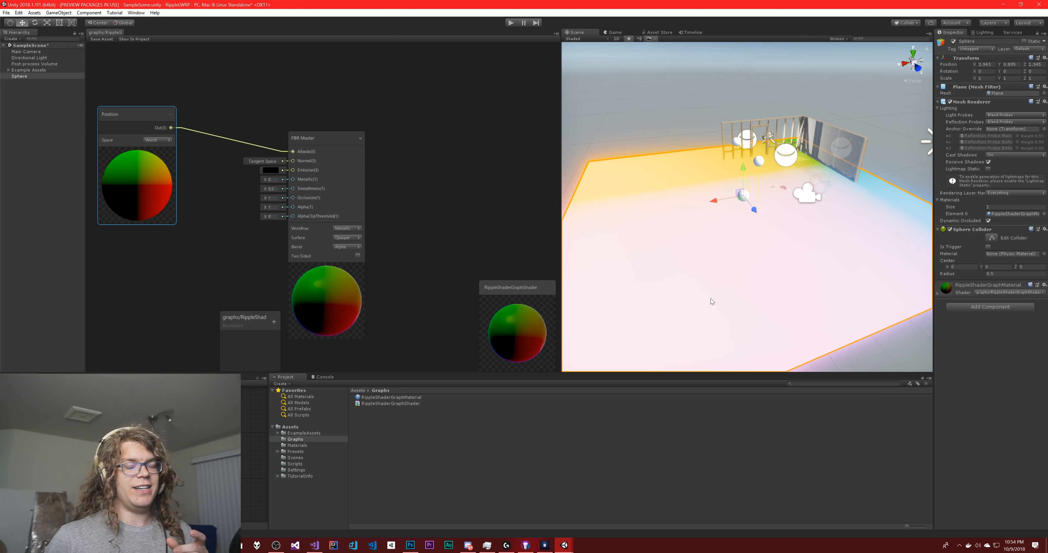
pyautogui.moveTo(747, 282); pyautogui.dragTo(784, 264, button='right')
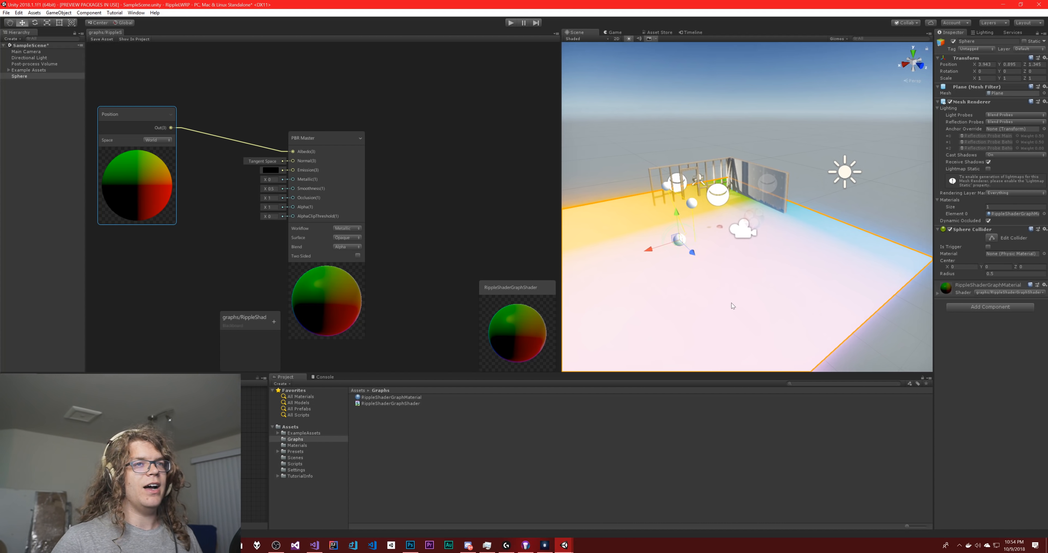
# - Set the plane object's Transform position to 0, 0, 0
pyautogui.click(1010, 65)
pyautogui.write('0')
pyautogui.click(986, 64)
pyautogui.write('0')
pyautogui.click(1036, 64)
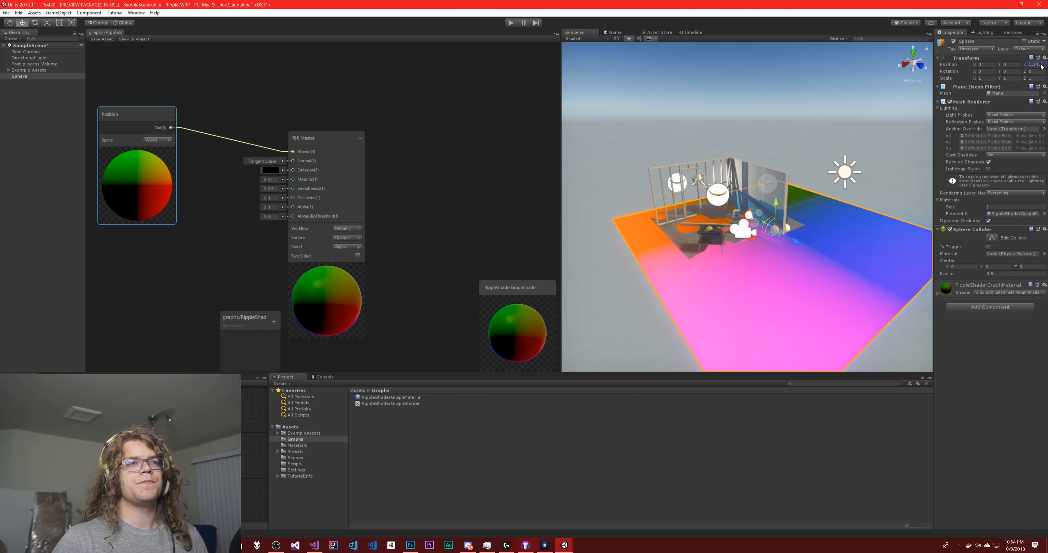
pyautogui.write('0')
# - Examine from above how the position-based colors are distributed across the plane, undoing any accidental change
pyautogui.moveTo(810, 212); pyautogui.dragTo(785, 307, button='right')
pyautogui.press('w')
pyautogui.press('s')
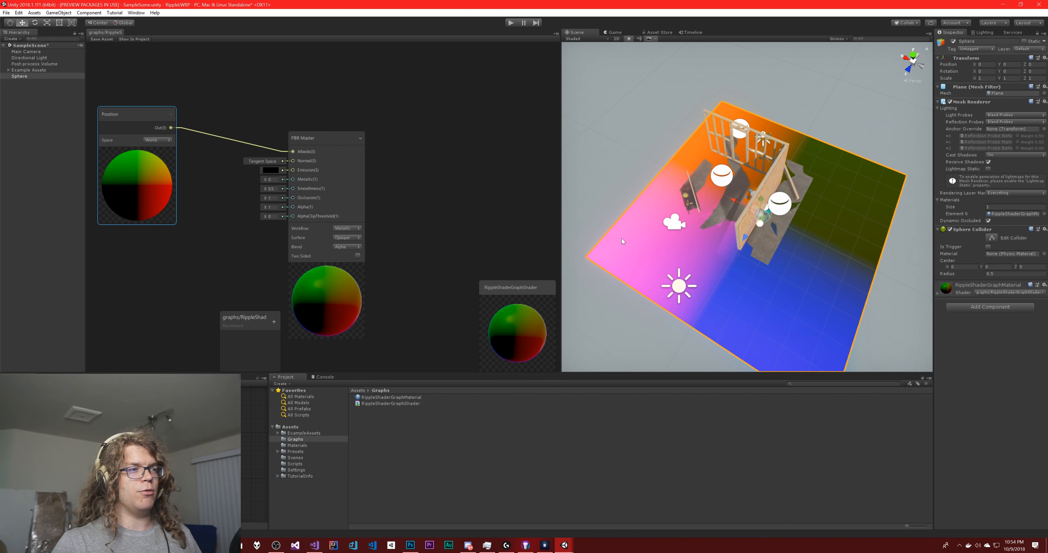
pyautogui.moveTo(645, 246); pyautogui.dragTo(621, 242, button='right')
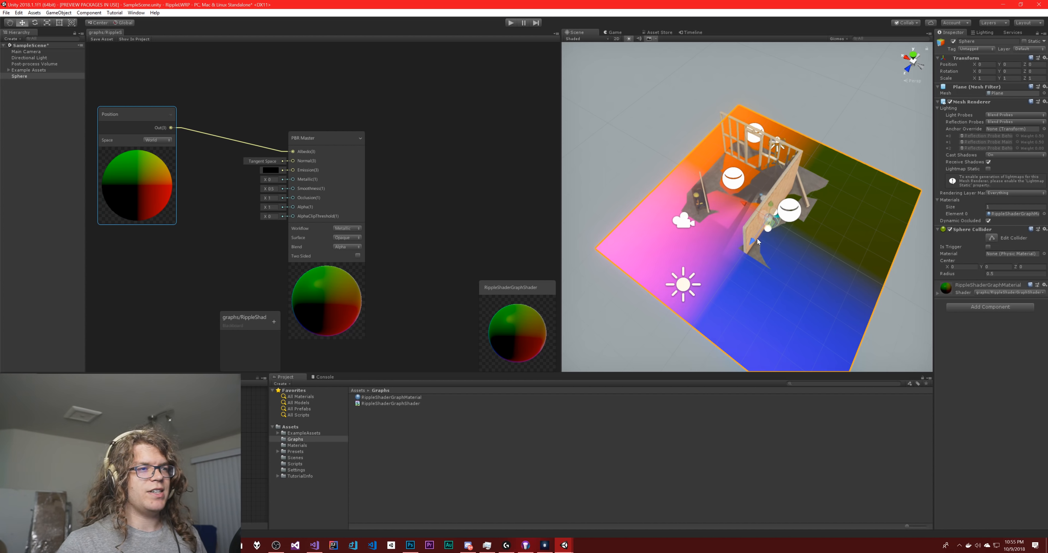
pyautogui.moveTo(748, 245)
pyautogui.mouseDown()
pyautogui.moveTo(702, 305)
pyautogui.moveTo(756, 236)
pyautogui.moveTo(754, 248)
pyautogui.mouseUp()
pyautogui.hotkey('ctrl', 'z')
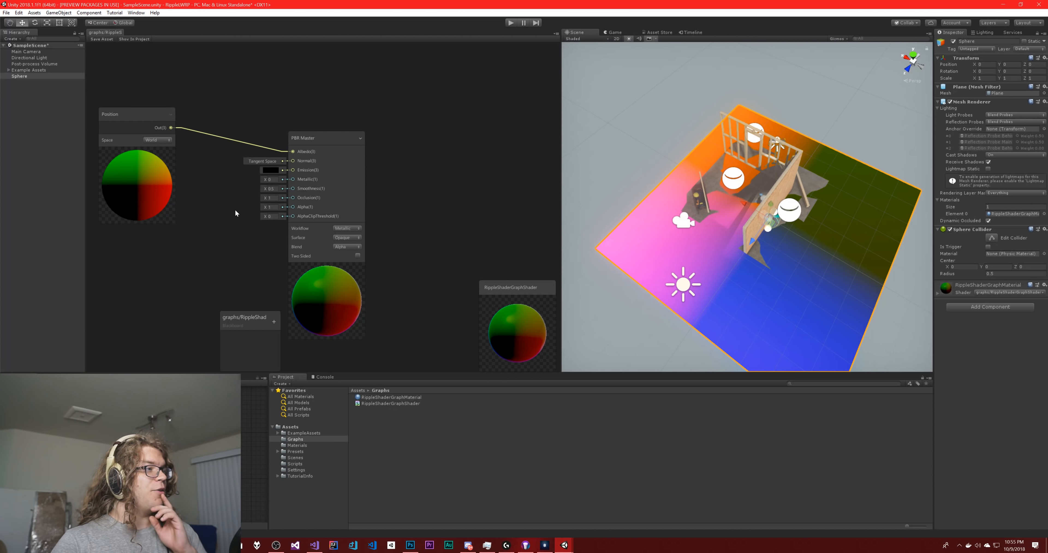
# - Move the PBR Master node farther from the Position node and add a Modulo node between them
pyautogui.moveTo(327, 138); pyautogui.dragTo(464, 86)
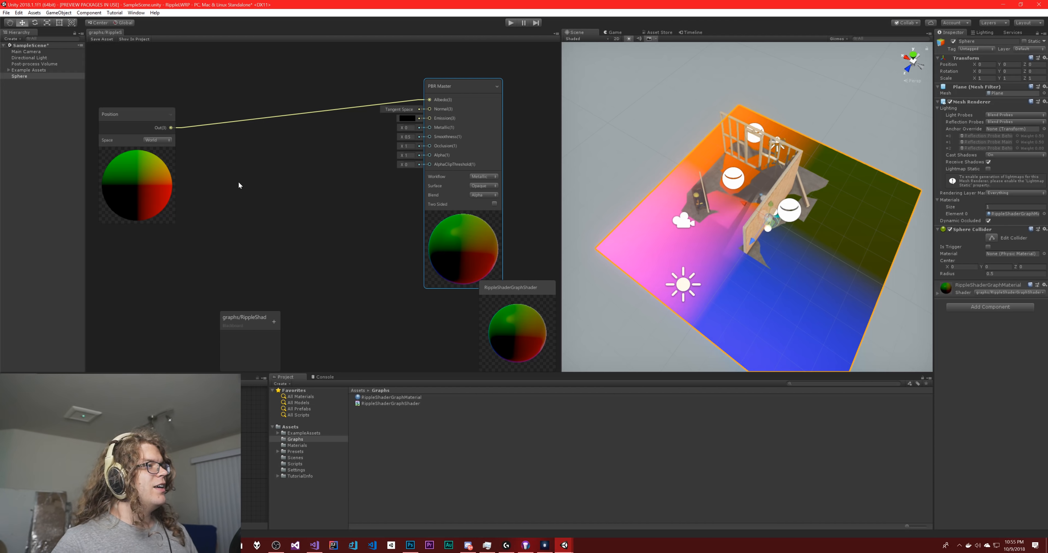
pyautogui.rightClick(265, 165)
pyautogui.click(294, 170)
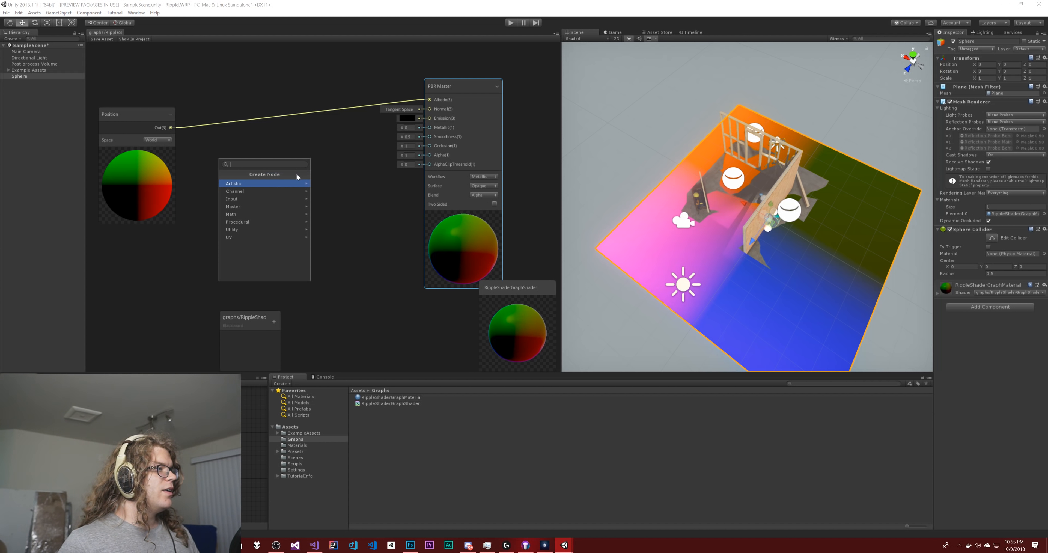
pyautogui.write('modulo')
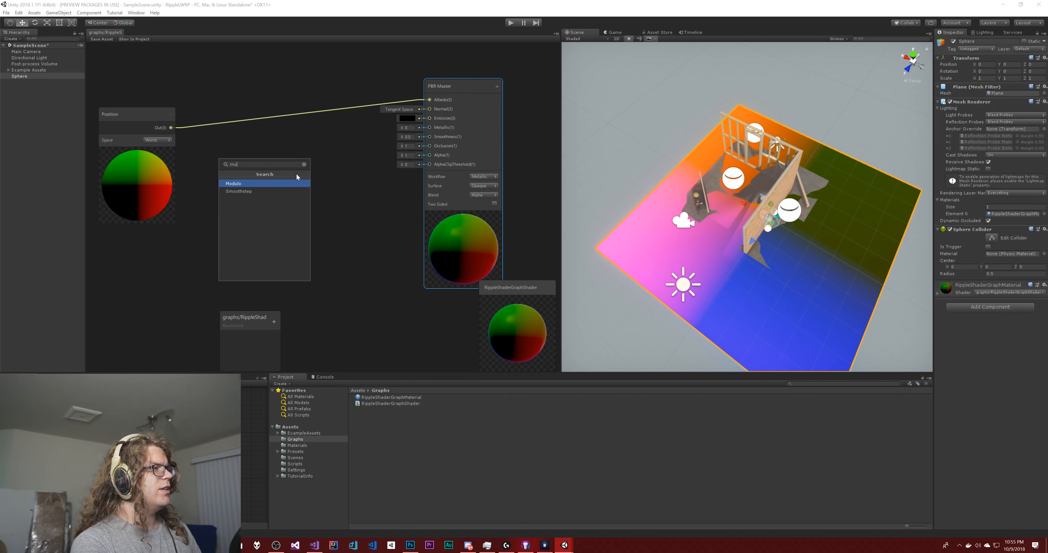
pyautogui.press('Return')
pyautogui.moveTo(296, 172); pyautogui.dragTo(292, 128)
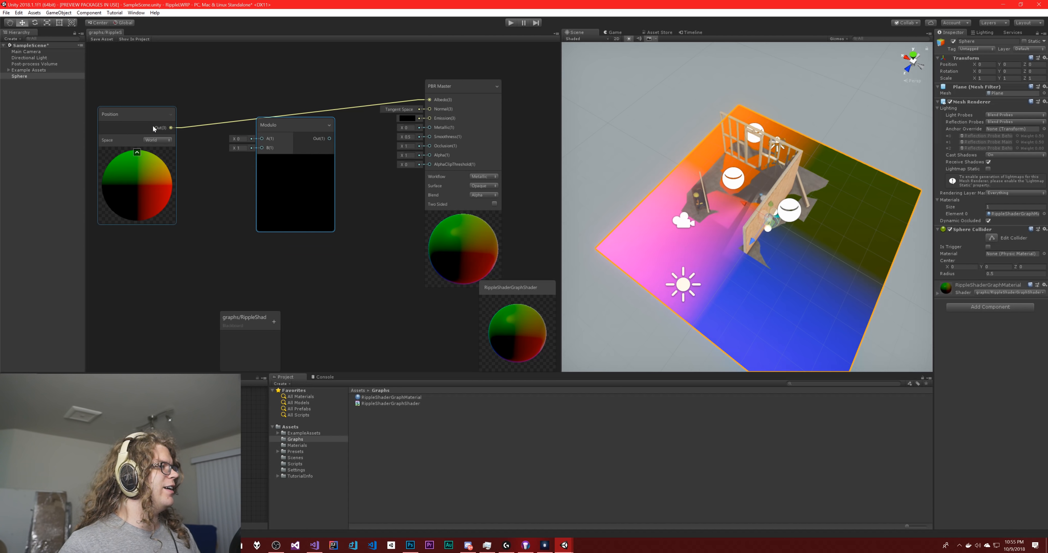
# - Connect Position to the Modulo node's A input and the Modulo output to Albedo, and align the Modulo node with the connections
pyautogui.moveTo(171, 128); pyautogui.dragTo(262, 141)
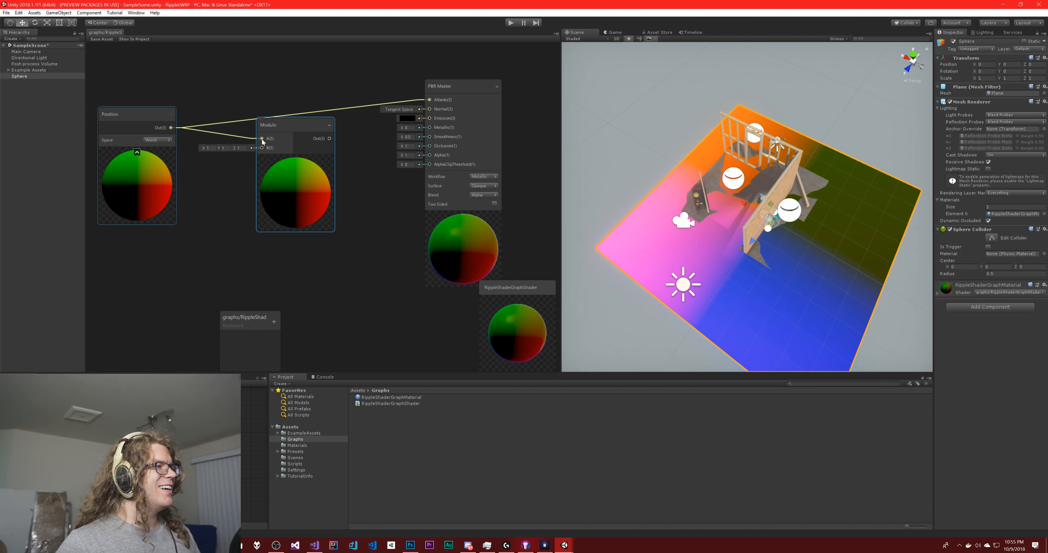
pyautogui.moveTo(330, 138); pyautogui.dragTo(438, 99)
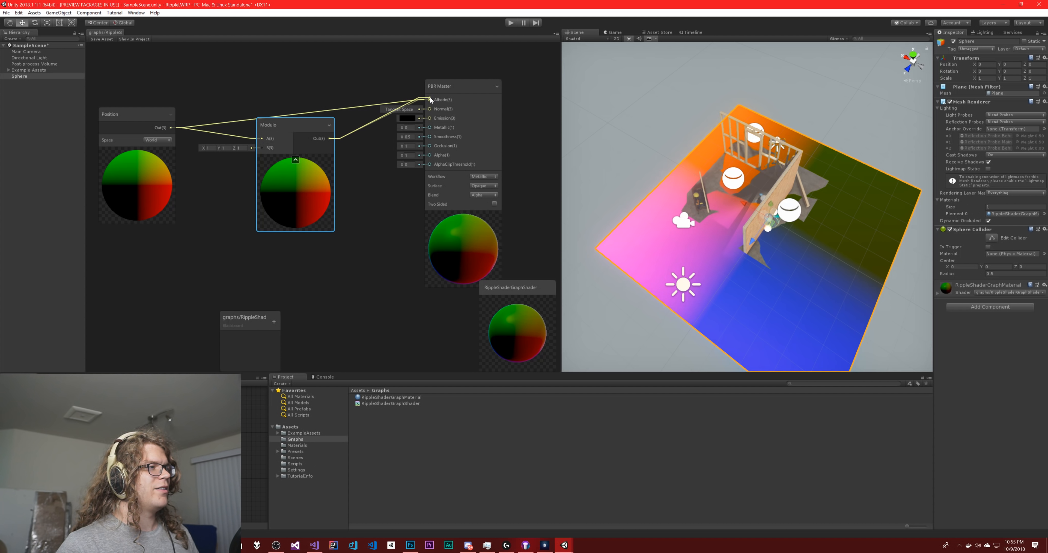
pyautogui.moveTo(295, 131); pyautogui.dragTo(296, 109)
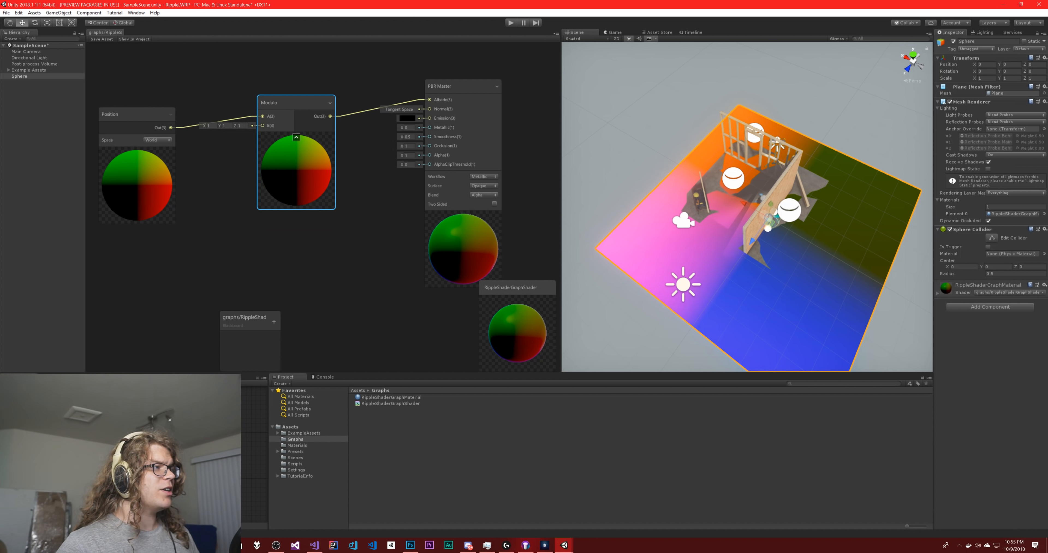
pyautogui.click(208, 125)
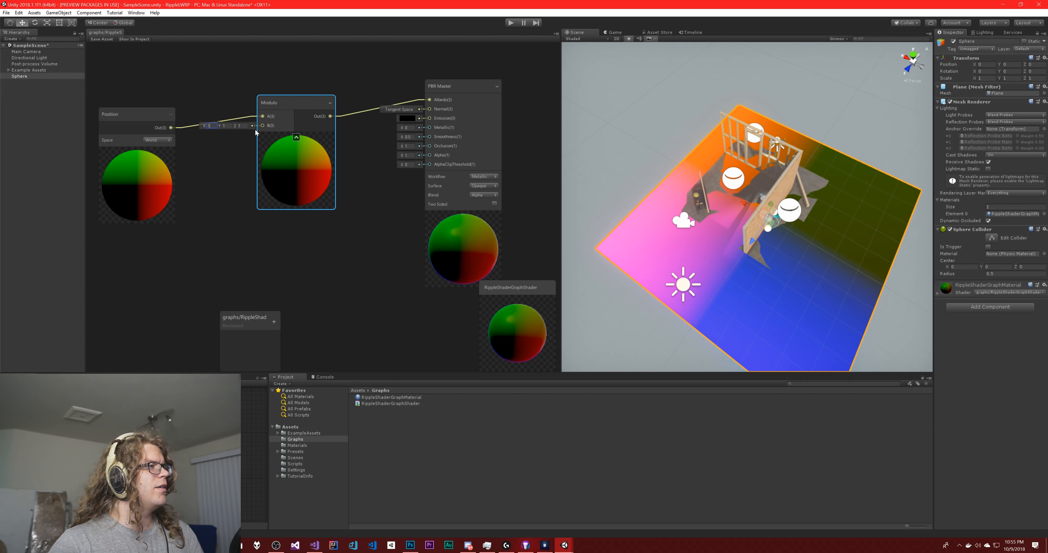
pyautogui.moveTo(300, 100); pyautogui.dragTo(299, 105)
pyautogui.rightClick(275, 77)
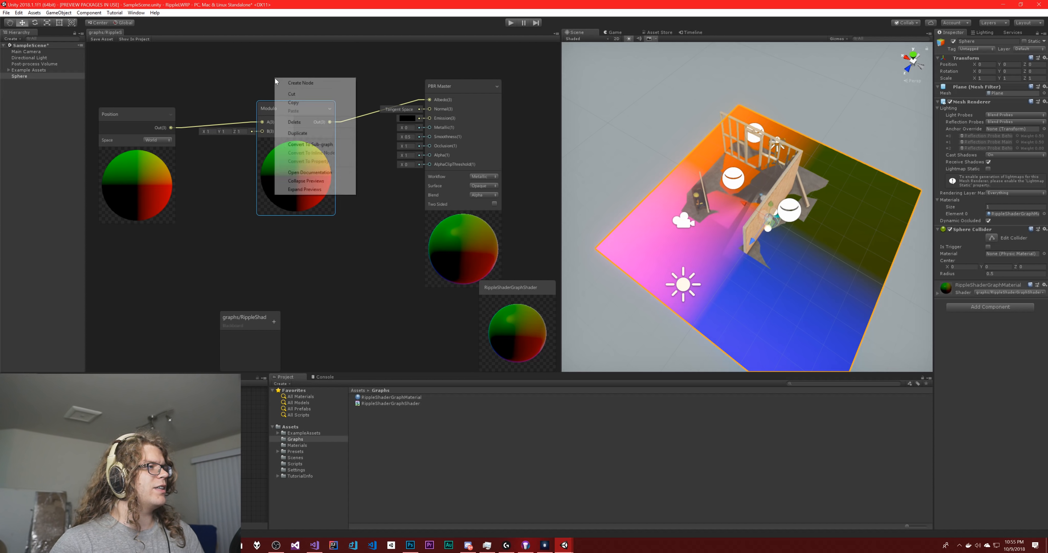
pyautogui.click(293, 81)
pyautogui.write('rem')
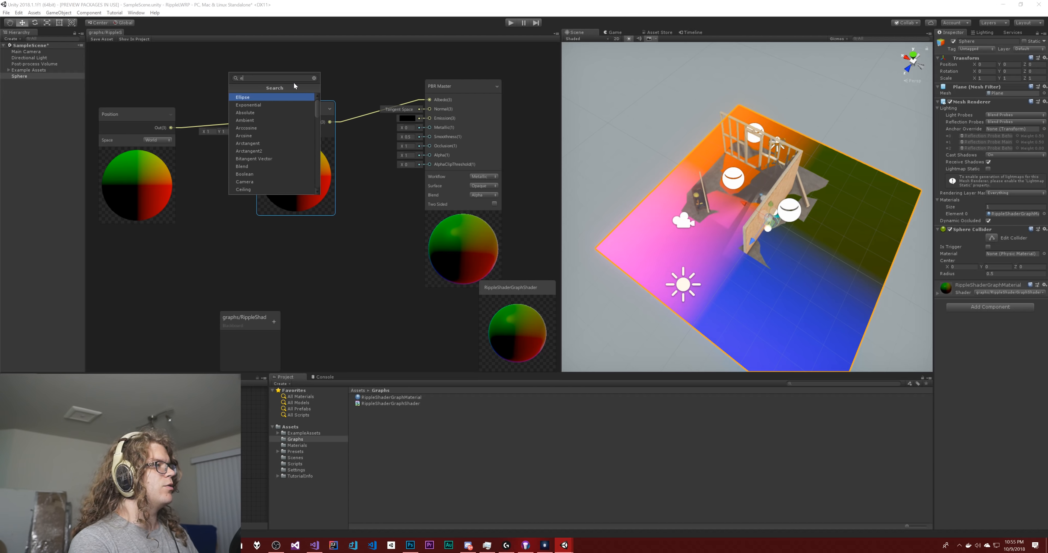
pyautogui.press('BackSpace')
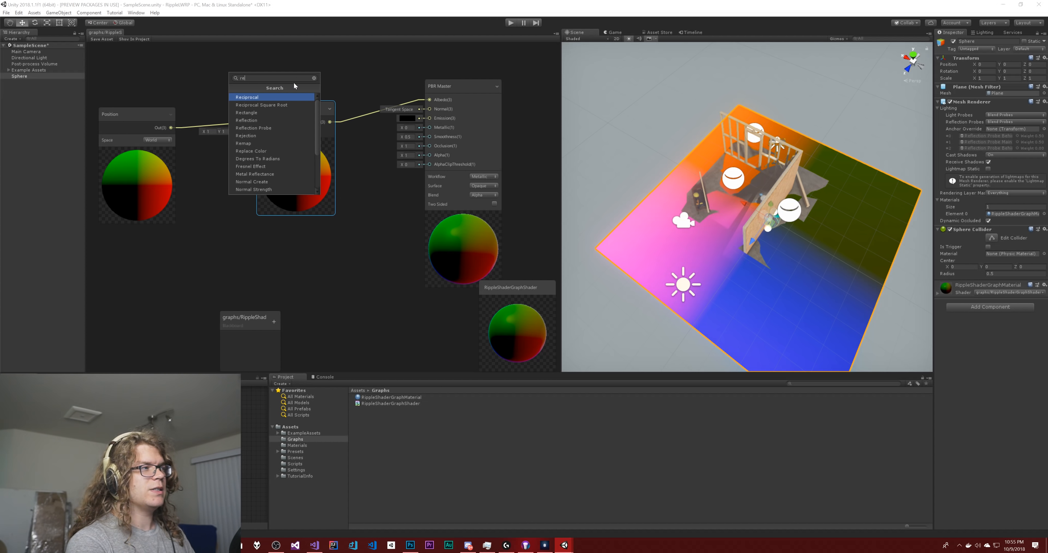
pyautogui.write('m')
pyautogui.press('BackSpace')
pyautogui.press('BackSpace')
pyautogui.press('BackSpace')
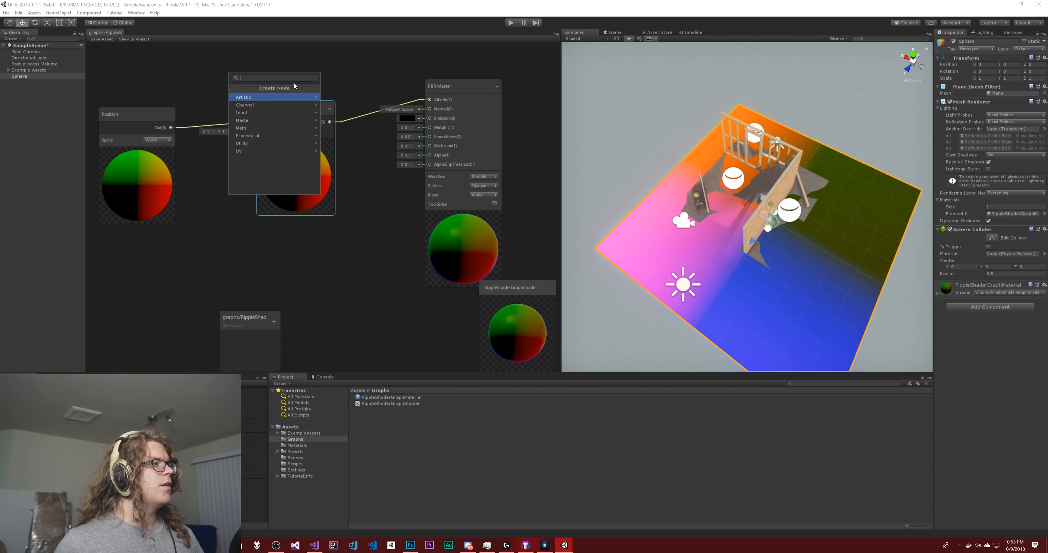
pyautogui.press('Escape')
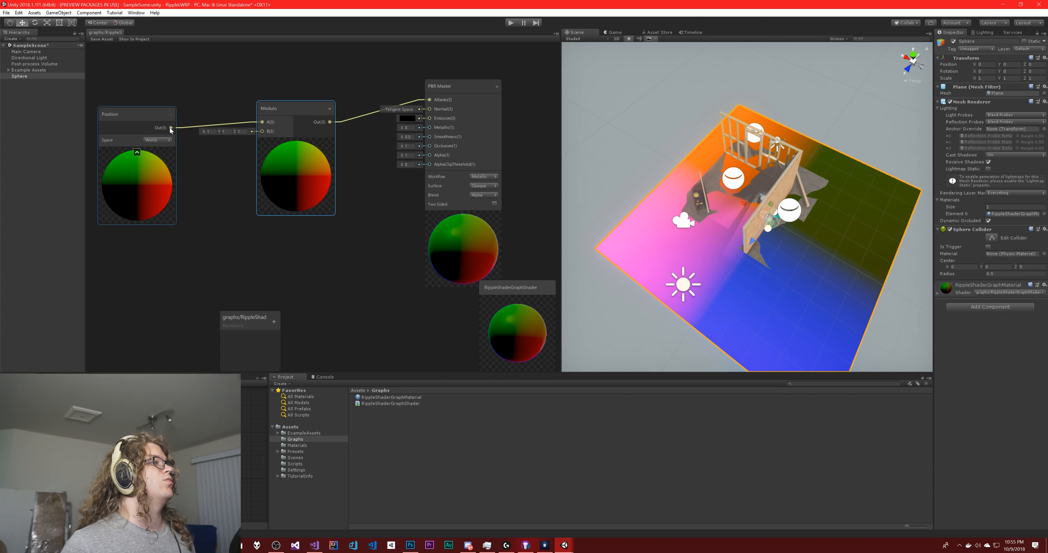
# - Connect the Position output to the Modulo node's B input and delete its connection to input A
pyautogui.moveTo(171, 128); pyautogui.dragTo(262, 132)
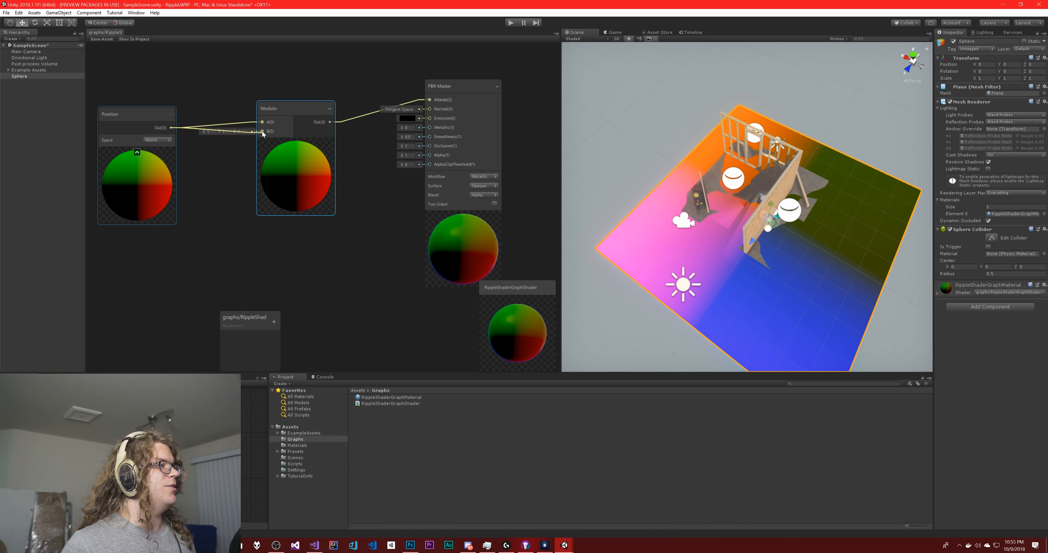
pyautogui.click(247, 129)
pyautogui.press('Delete')
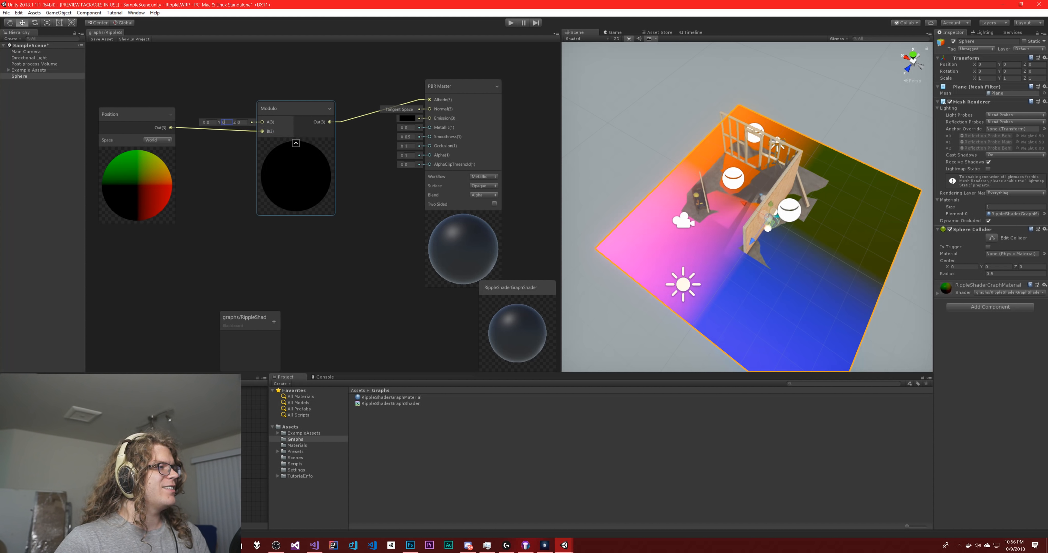
# - Set the Modulo node's A input to 1 for X, Y and Z, and save the shader graph asset
pyautogui.write('1')
pyautogui.click(206, 122)
pyautogui.write('1')
pyautogui.click(238, 122)
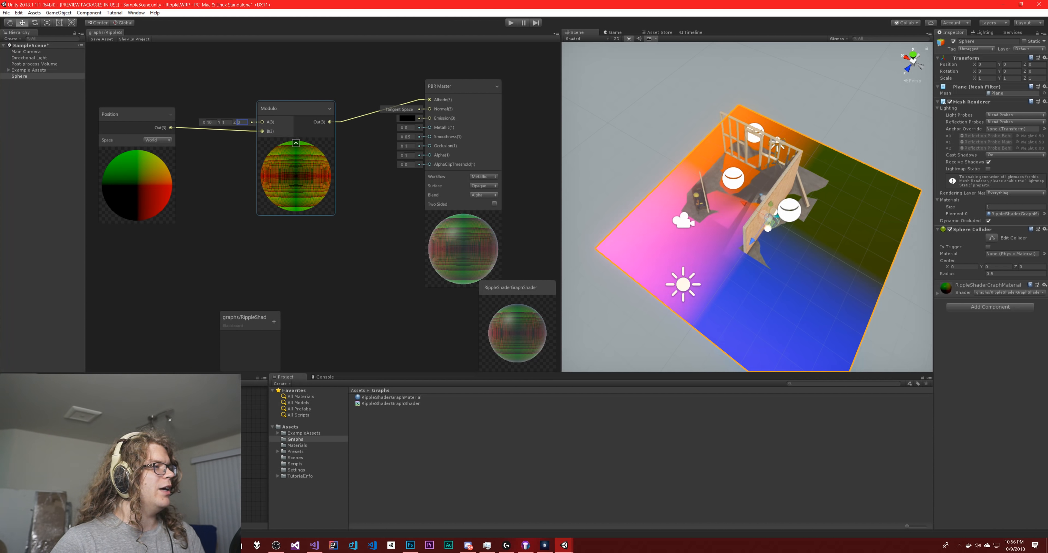
pyautogui.write('1')
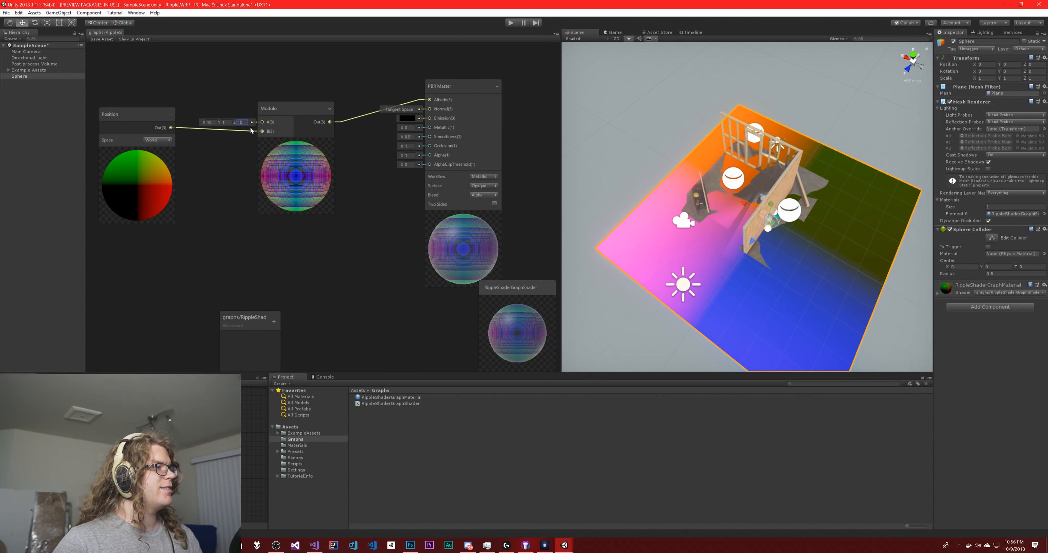
pyautogui.press('Delete')
pyautogui.doubleClick(210, 122)
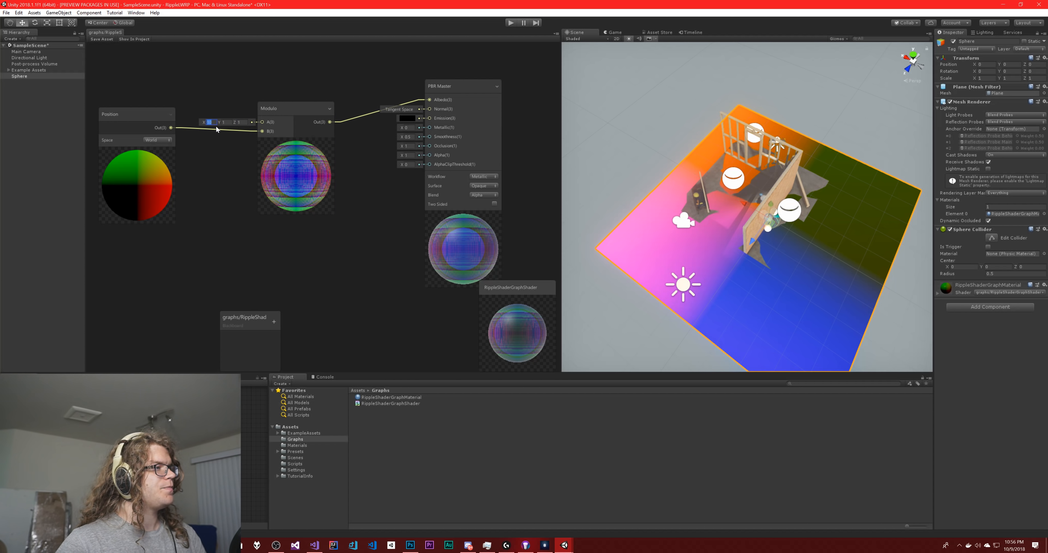
pyautogui.write('1')
pyautogui.click(103, 40)
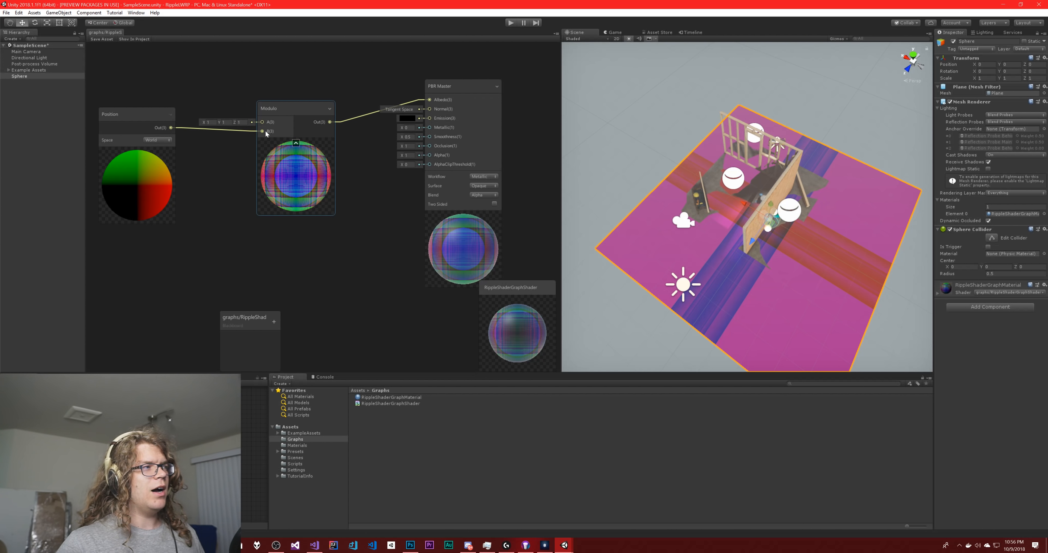
# - Connect Position back to the Modulo node's A input, delete its connection to B, and save the shader graph asset
pyautogui.moveTo(171, 128); pyautogui.dragTo(262, 122)
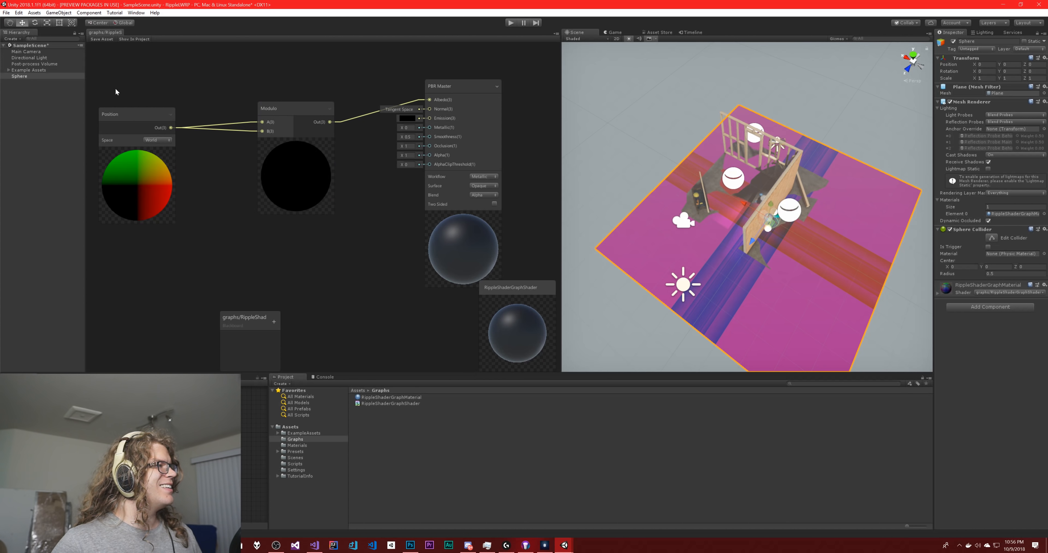
pyautogui.click(244, 130)
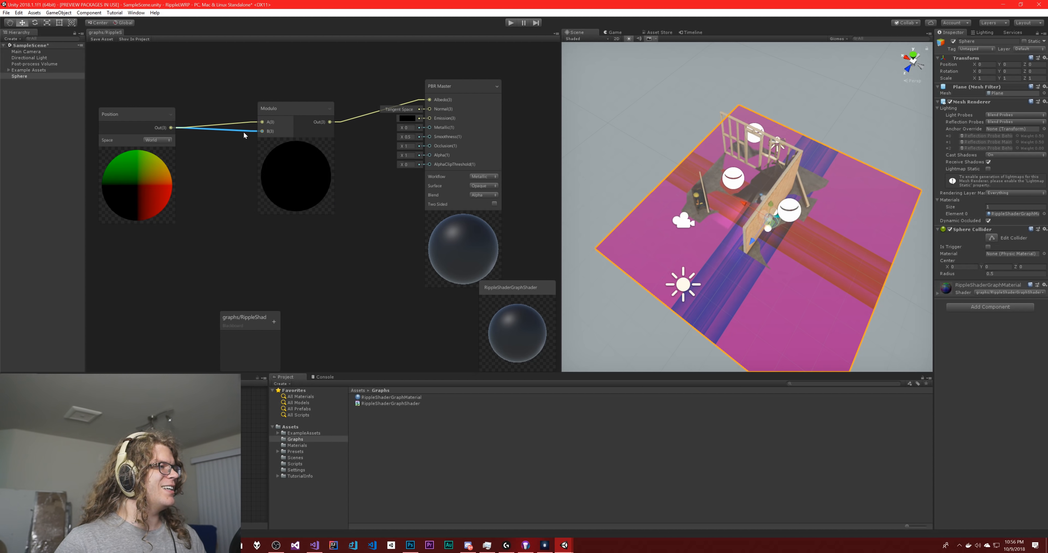
pyautogui.press('Delete')
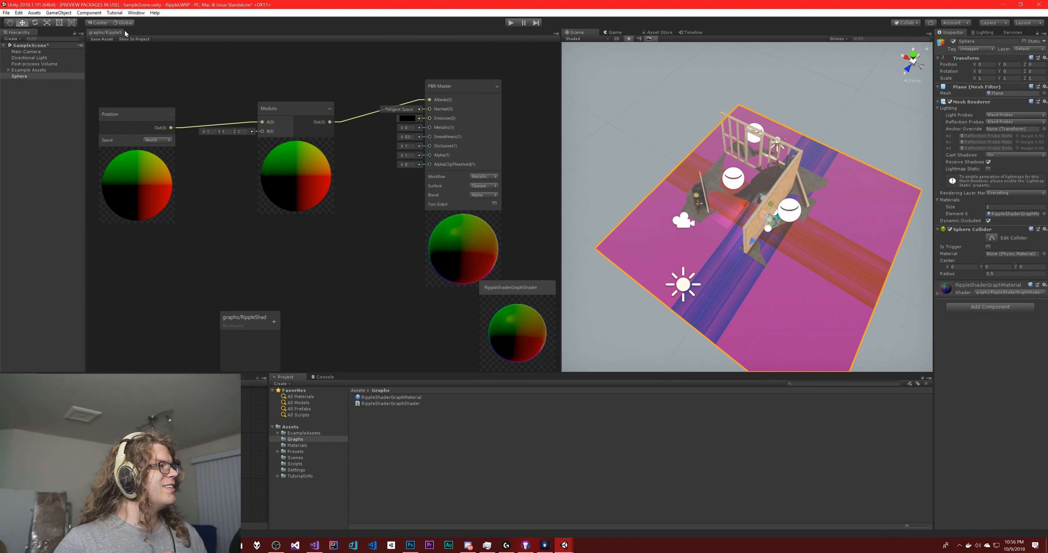
pyautogui.click(103, 40)
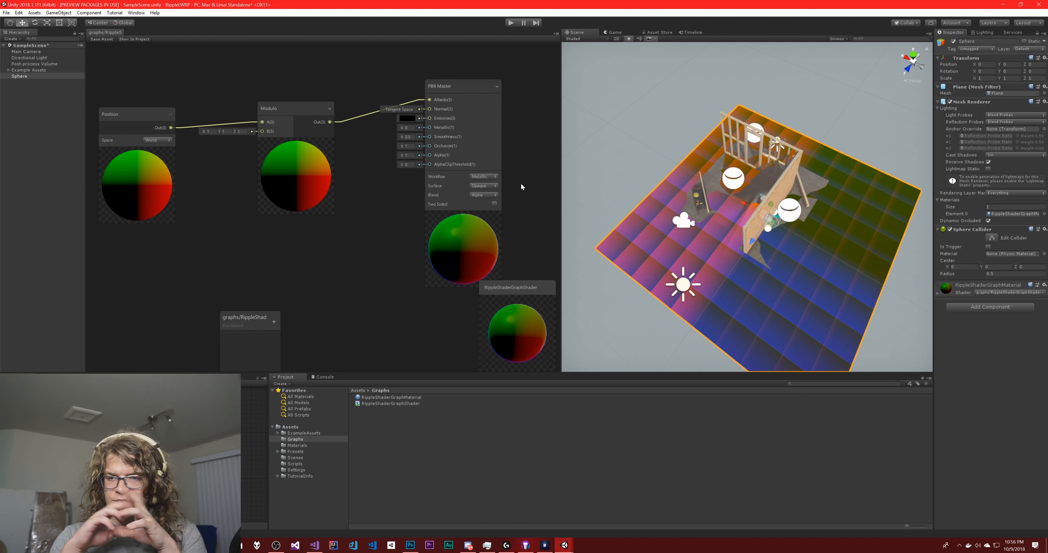
# - Examine the repeating colour bands on the plane from several angles and distances in the scene
pyautogui.moveTo(688, 240); pyautogui.dragTo(602, 237, button='right')
pyautogui.press('w')
pyautogui.press('d')
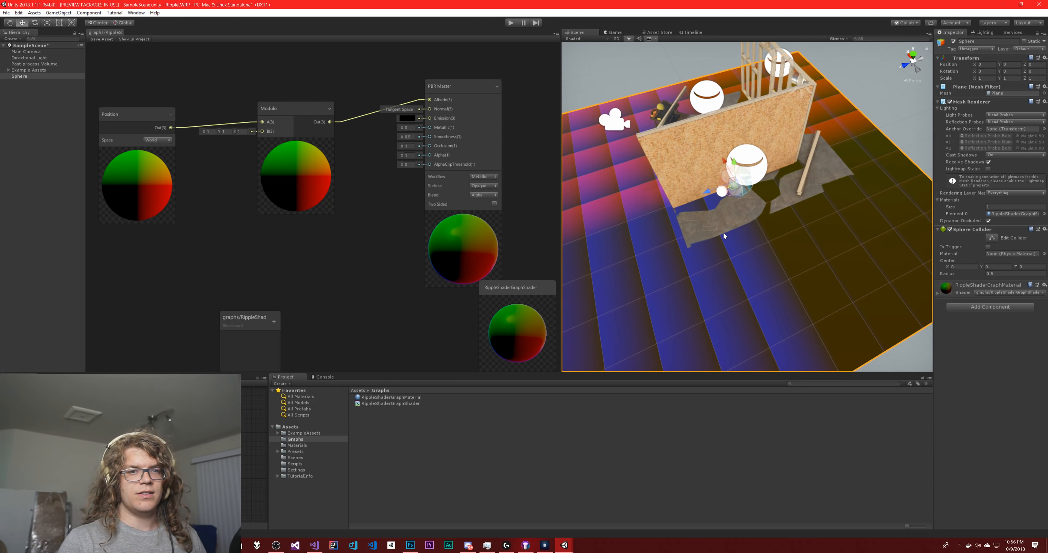
pyautogui.press('d')
pyautogui.moveTo(718, 281); pyautogui.dragTo(716, 261, button='right')
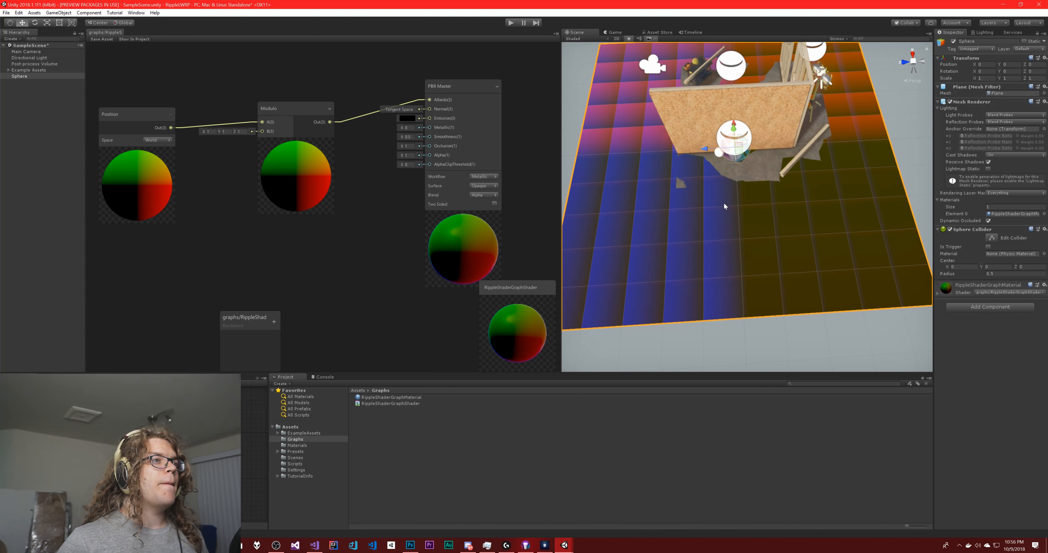
pyautogui.moveTo(725, 206); pyautogui.dragTo(837, 205, button='right')
pyautogui.press('w')
pyautogui.press('a')
pyautogui.press('s')
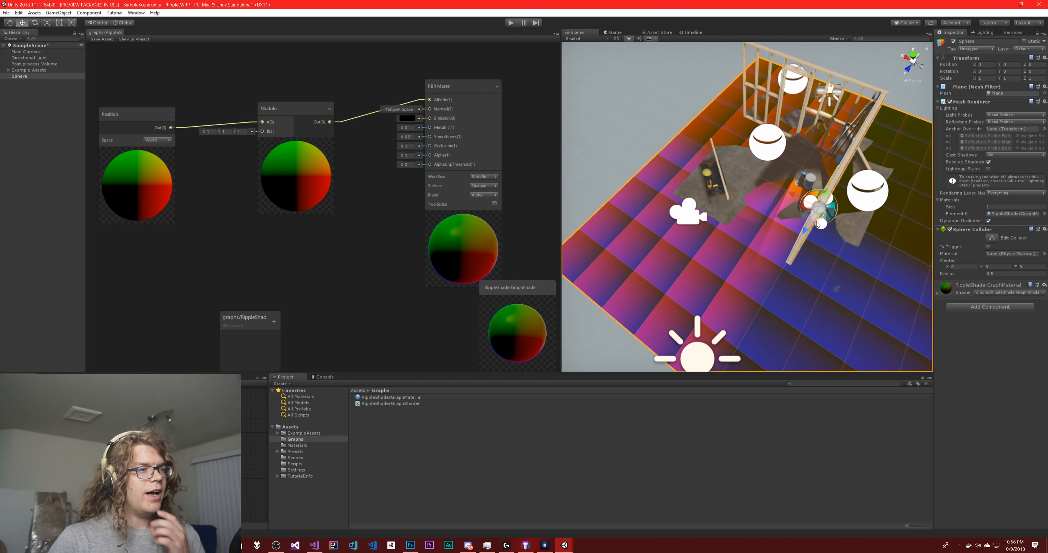
pyautogui.moveTo(849, 249); pyautogui.dragTo(804, 263, button='right')
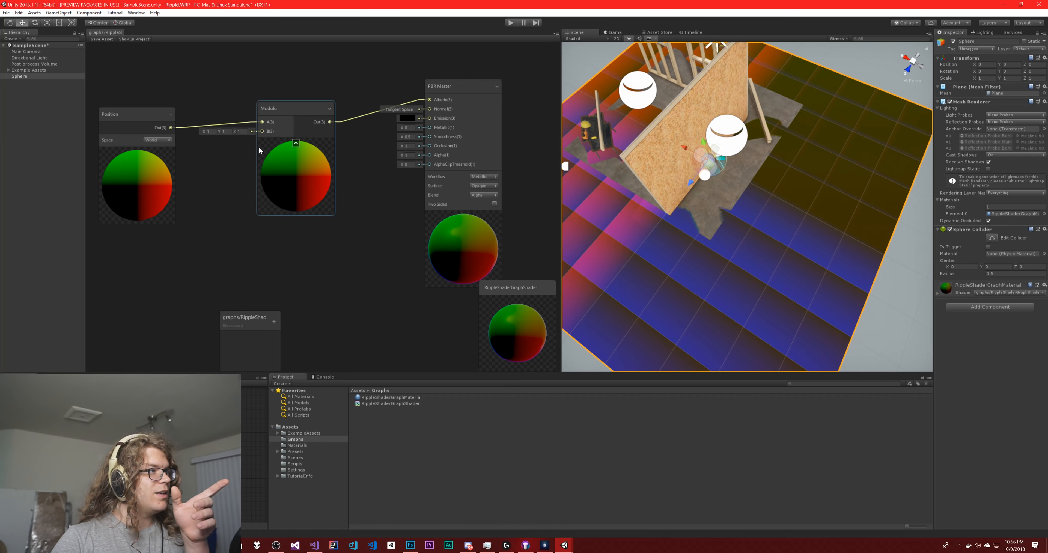
# - Set the Modulo node's B input to 2 for X, Y and Z, and save the shader graph asset
pyautogui.click(225, 131)
pyautogui.write('2')
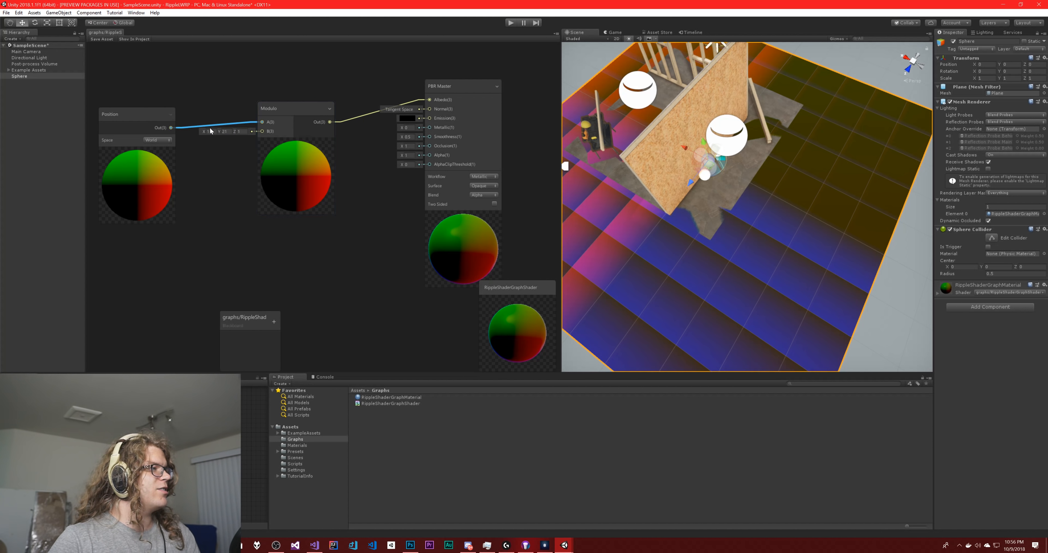
pyautogui.click(210, 131)
pyautogui.write('21')
pyautogui.click(243, 131)
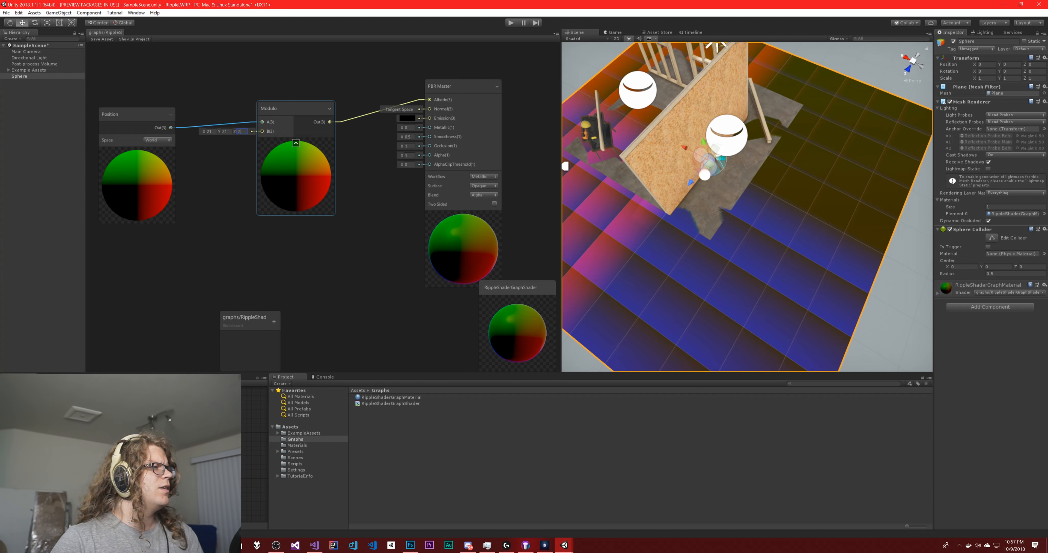
pyautogui.click(225, 131)
pyautogui.write('2')
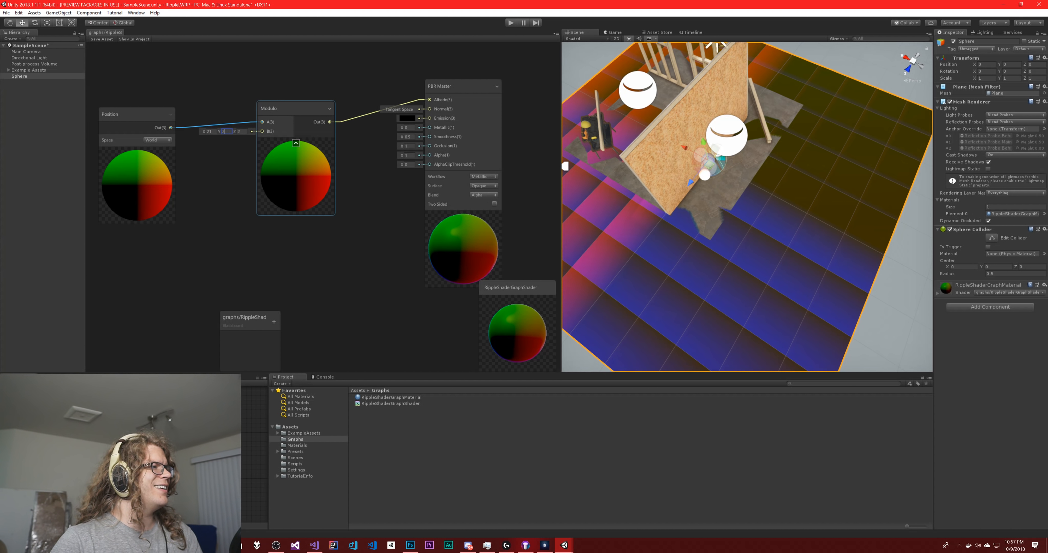
pyautogui.click(211, 131)
pyautogui.write('2')
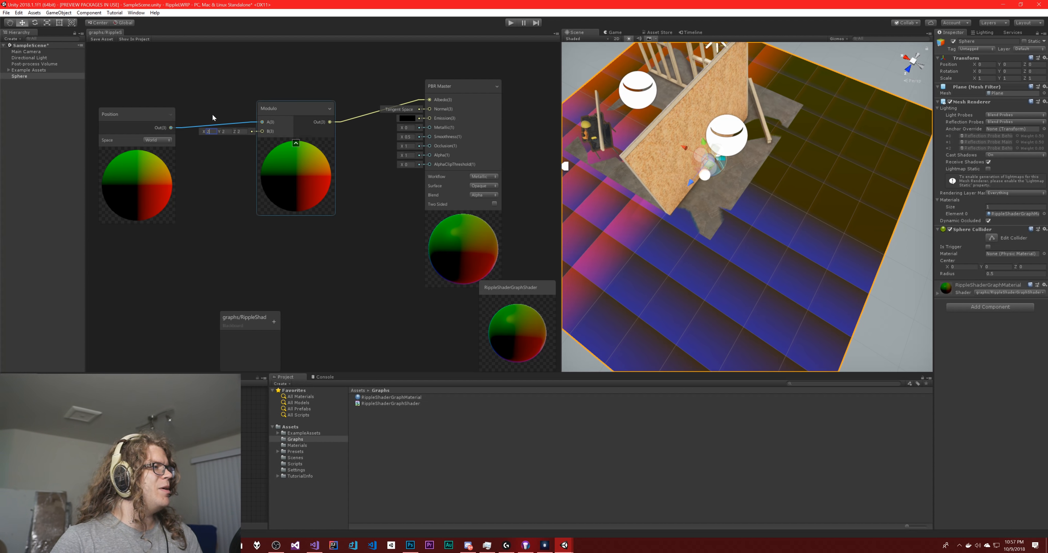
pyautogui.click(102, 39)
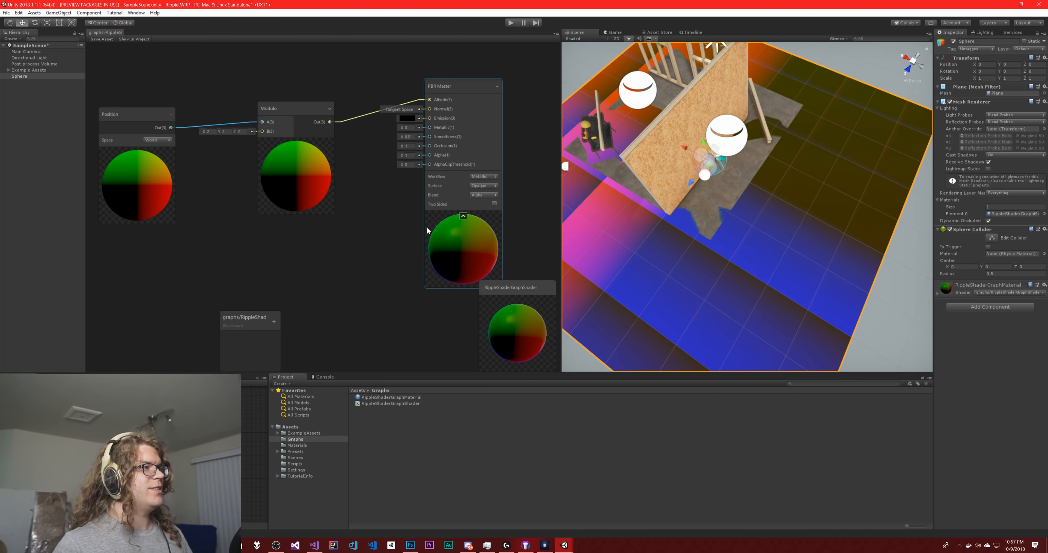
# - Delete the Modulo node, save the shader graph asset, and view the plane from a lower angle
pyautogui.click(309, 114)
pyautogui.press('Delete')
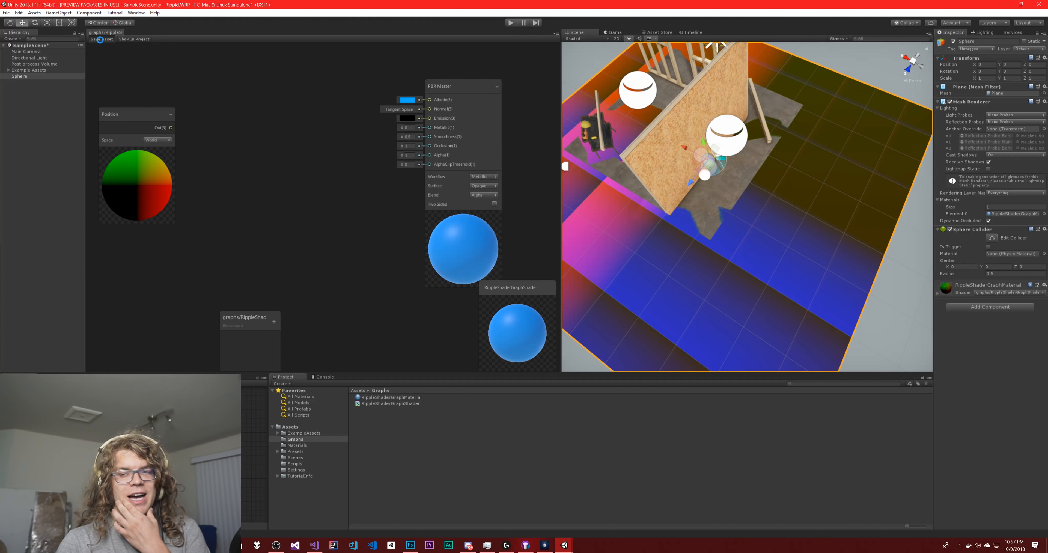
pyautogui.click(100, 39)
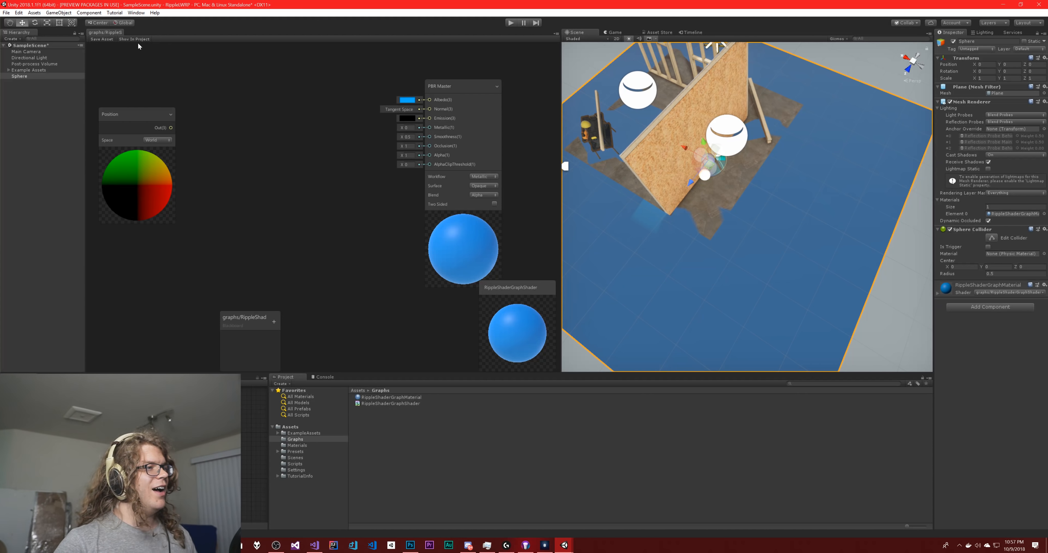
pyautogui.keyDown('alt'); pyautogui.moveTo(743, 194); pyautogui.dragTo(694, 167); pyautogui.keyUp('alt')
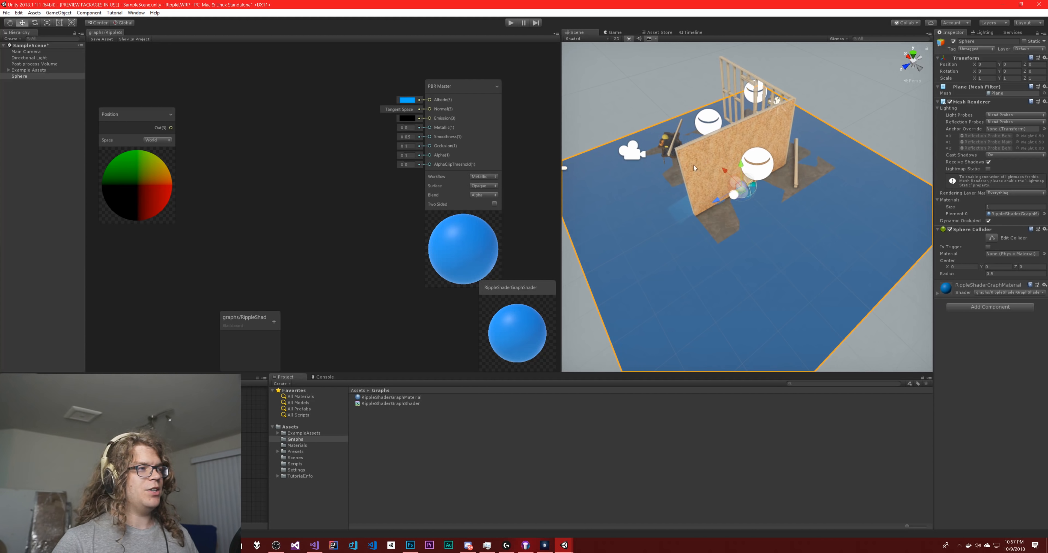
# - Add a Vector 3 node below the Position node and arrange the two nodes with space between them
pyautogui.moveTo(174, 137); pyautogui.dragTo(229, 91)
pyautogui.rightClick(182, 66)
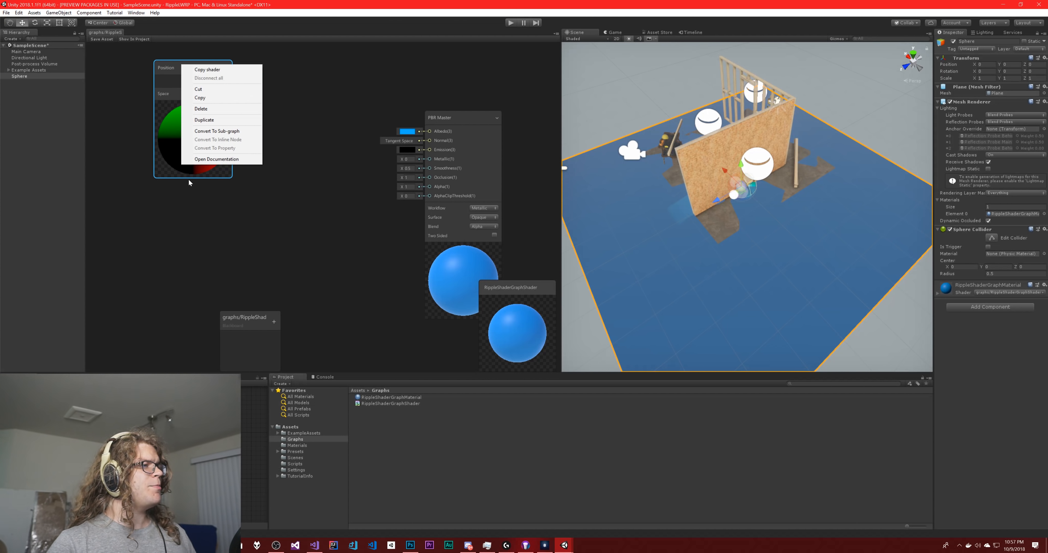
pyautogui.rightClick(160, 225)
pyautogui.click(191, 227)
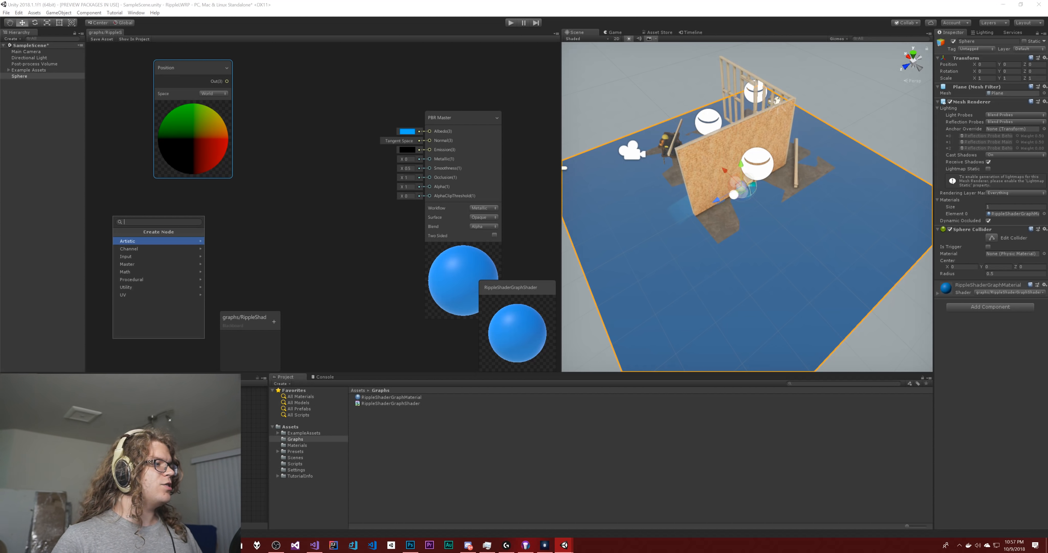
pyautogui.click(156, 256)
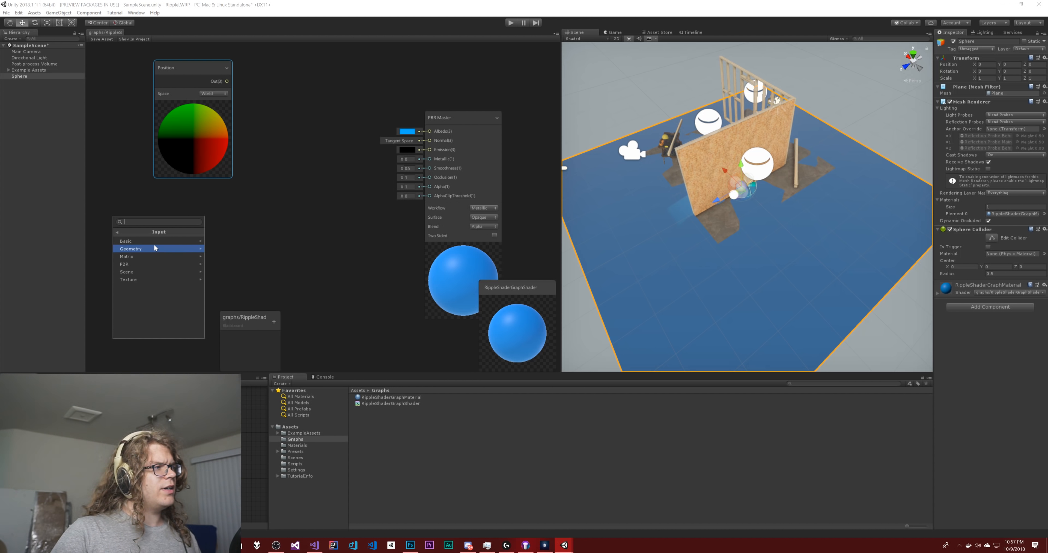
pyautogui.write('vecto')
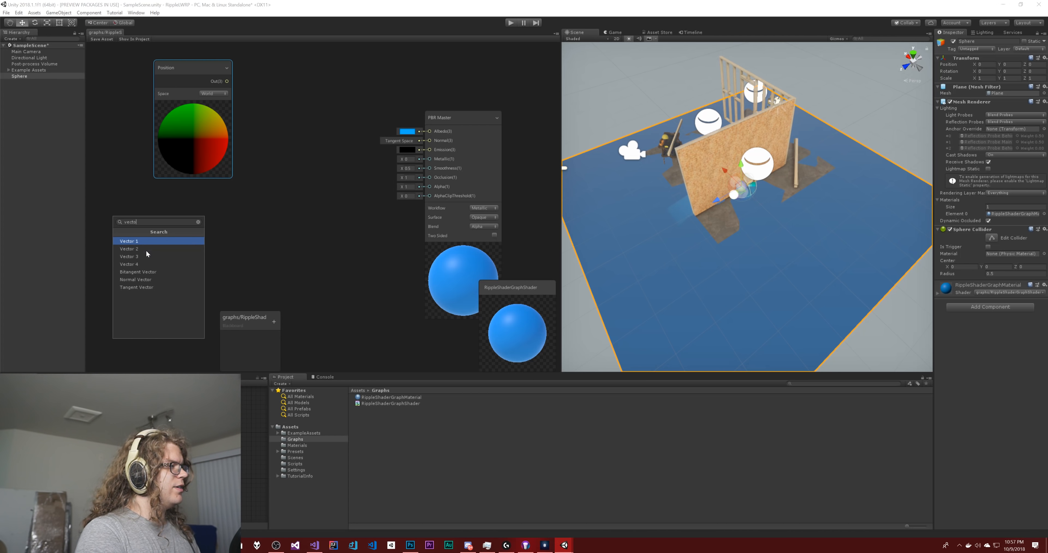
pyautogui.click(146, 256)
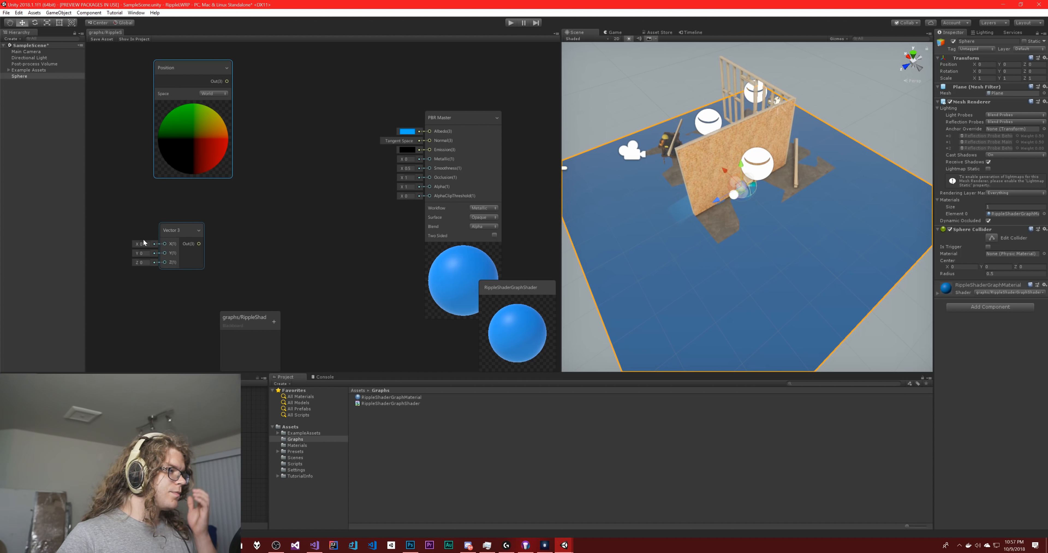
pyautogui.moveTo(176, 228); pyautogui.dragTo(179, 224)
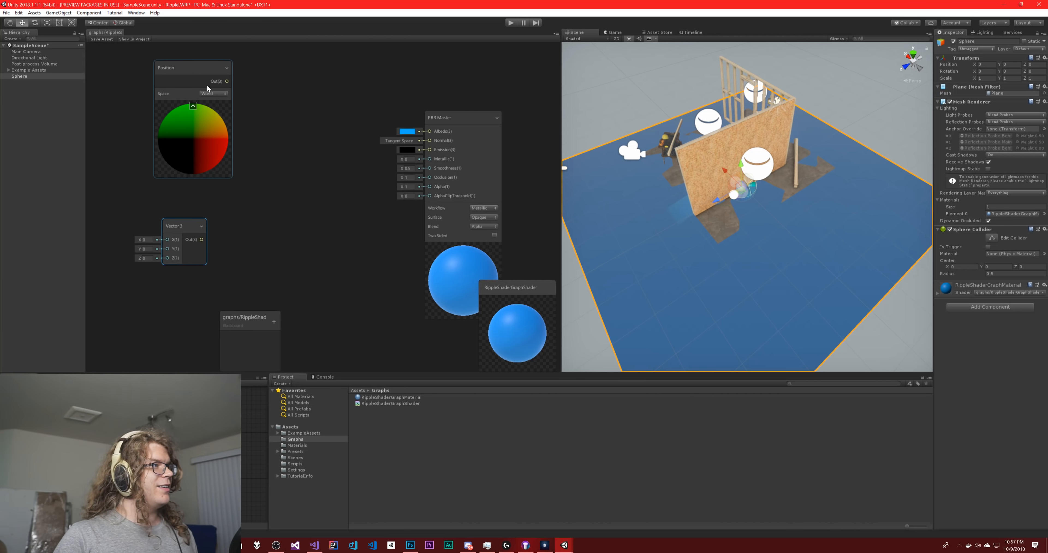
pyautogui.moveTo(199, 71); pyautogui.dragTo(177, 86)
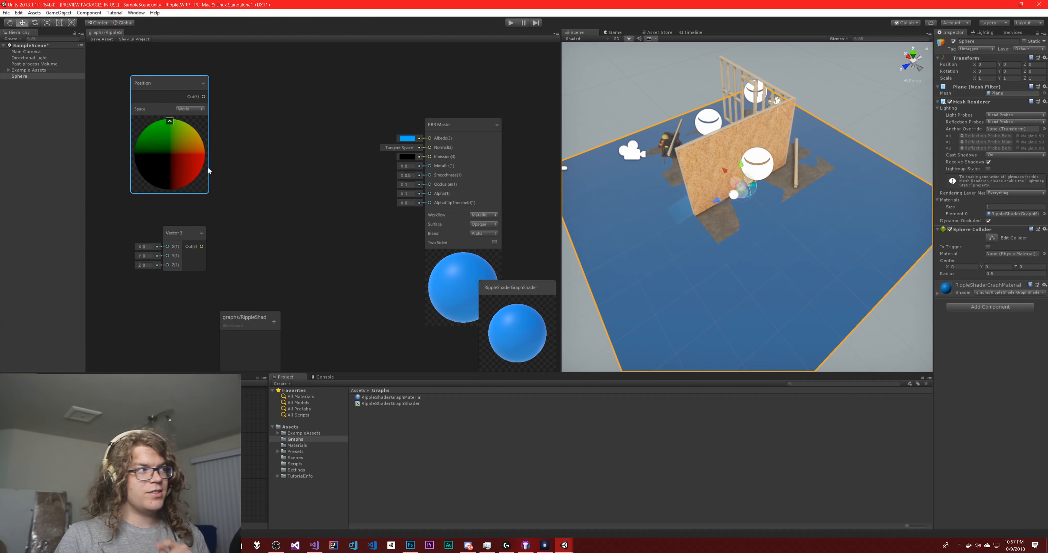
# - Add a Distance node and place it between the Position node and the PBR Master
pyautogui.rightClick(244, 197)
pyautogui.click(276, 201)
pyautogui.write('dist')
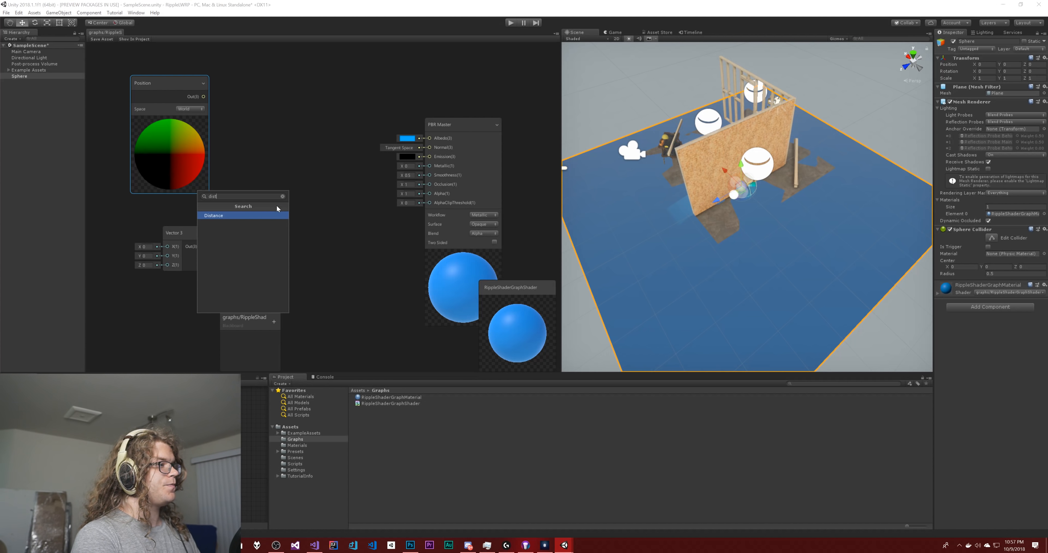
pyautogui.press('Return')
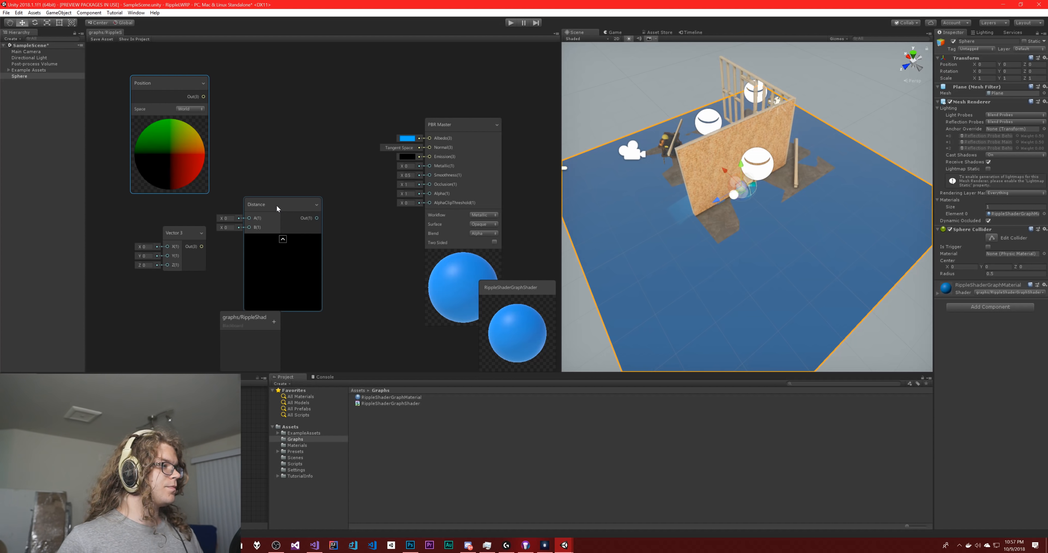
pyautogui.moveTo(288, 204); pyautogui.dragTo(309, 149)
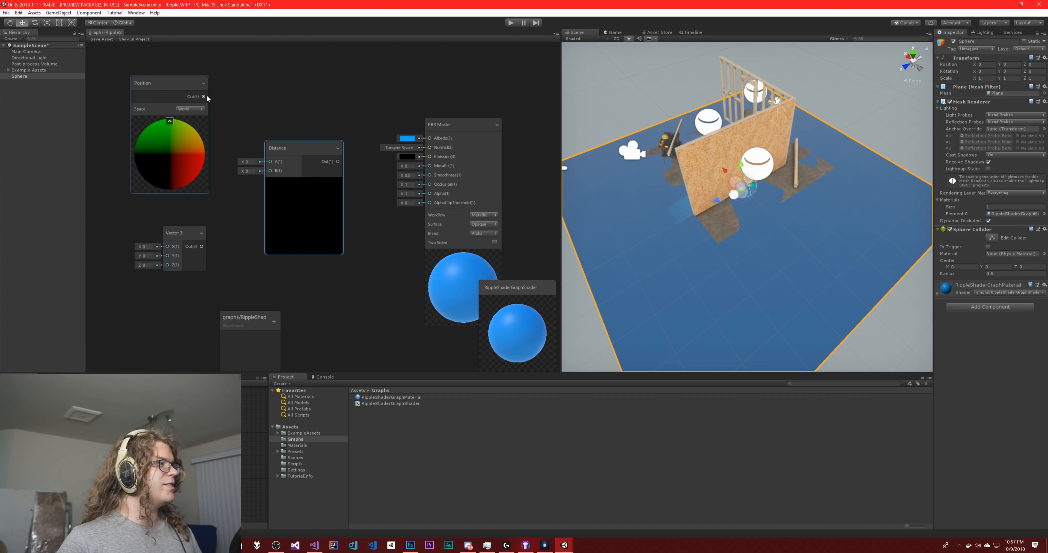
# - Connect Position to the Distance node's A input and Vector 3 to its B input, and move Distance closer to them
pyautogui.moveTo(203, 96); pyautogui.dragTo(271, 161)
pyautogui.moveTo(202, 246); pyautogui.dragTo(270, 170)
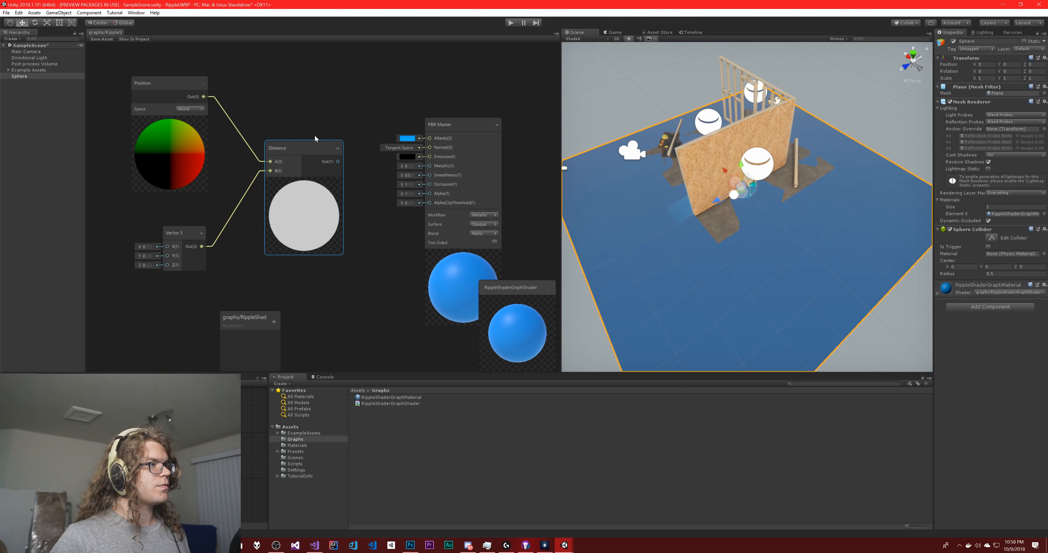
pyautogui.moveTo(315, 147); pyautogui.dragTo(283, 175)
# - Add a Color node above the Distance node
pyautogui.rightClick(276, 76)
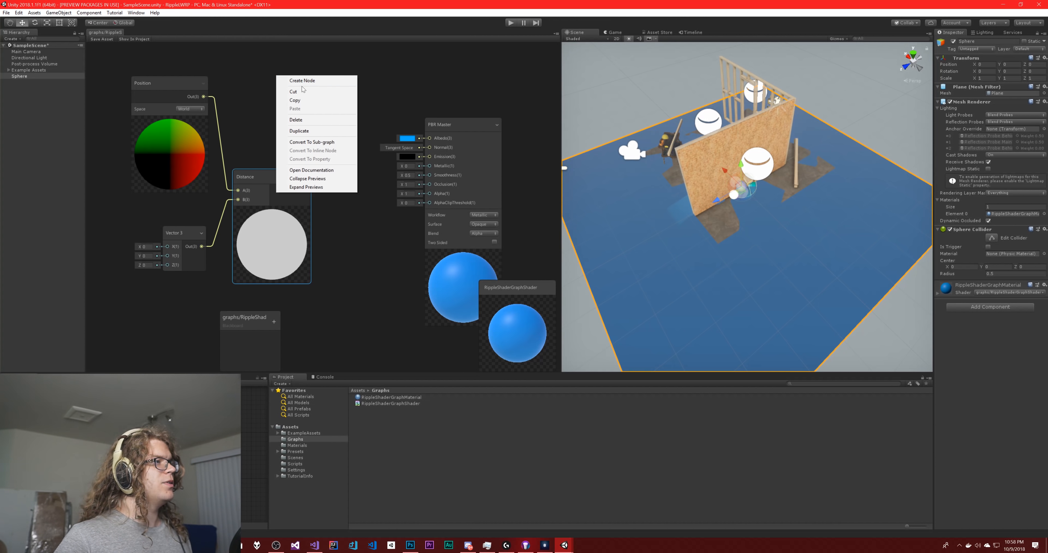
pyautogui.click(304, 82)
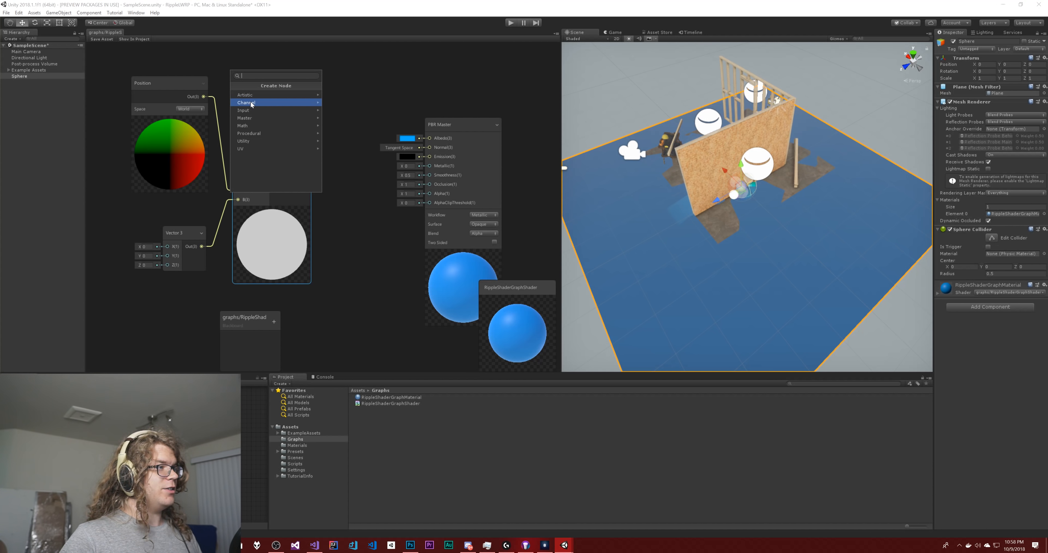
pyautogui.write('ti')
pyautogui.press('BackSpace')
pyautogui.press('BackSpace')
pyautogui.write('time')
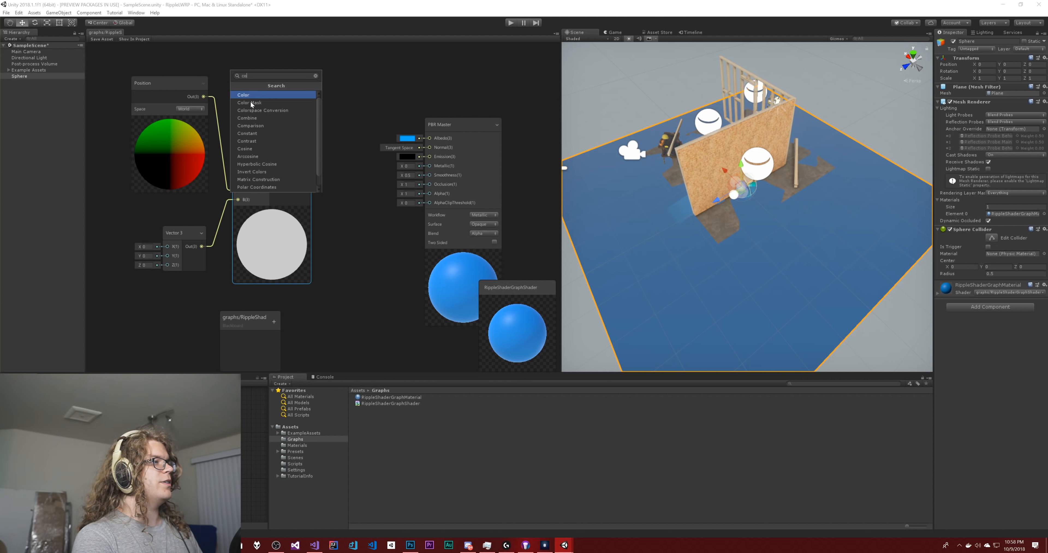
pyautogui.press('Return')
# - Set the Color node to pure green with green 255 and alpha 255
pyautogui.click(278, 108)
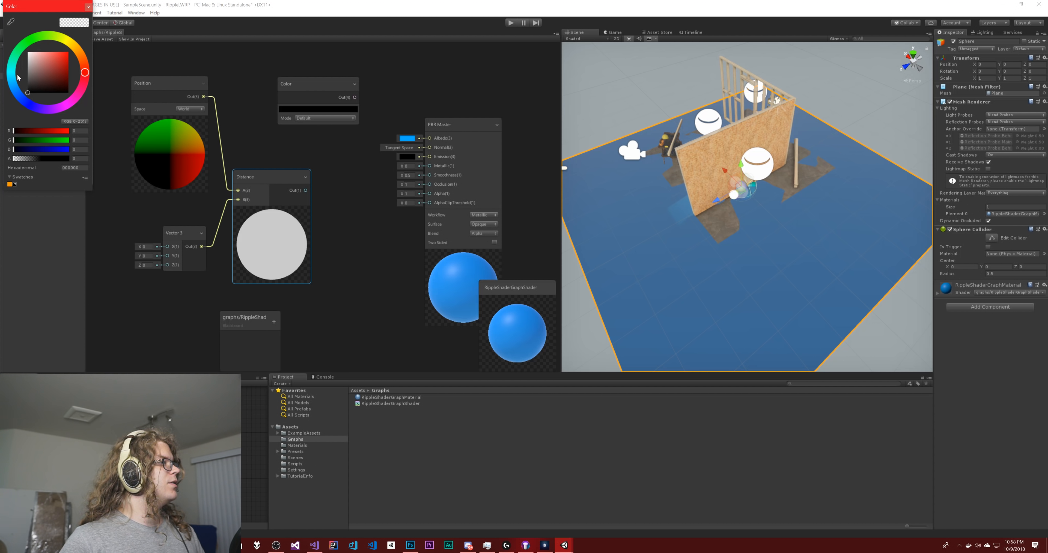
pyautogui.click(17, 53)
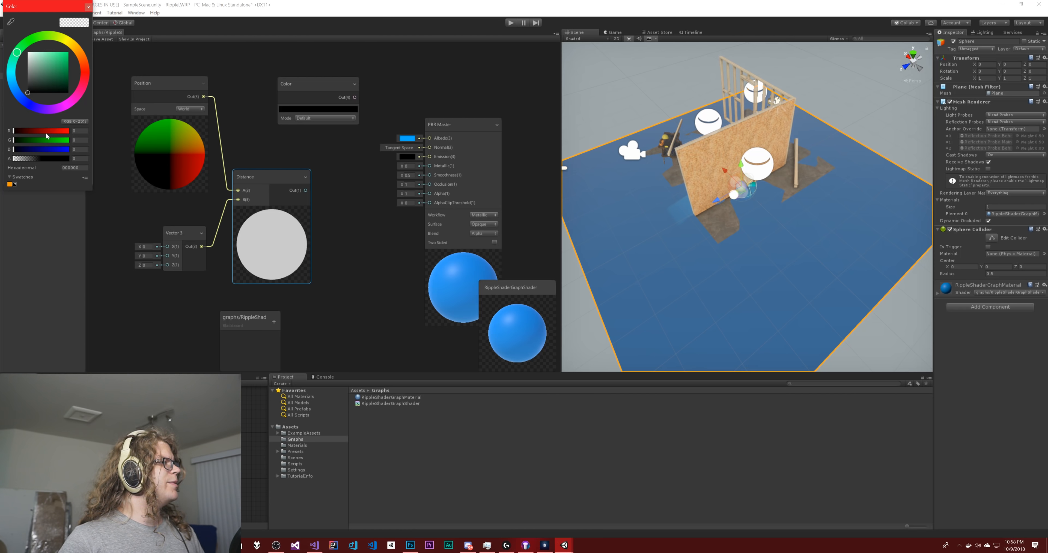
pyautogui.moveTo(46, 140); pyautogui.dragTo(70, 140)
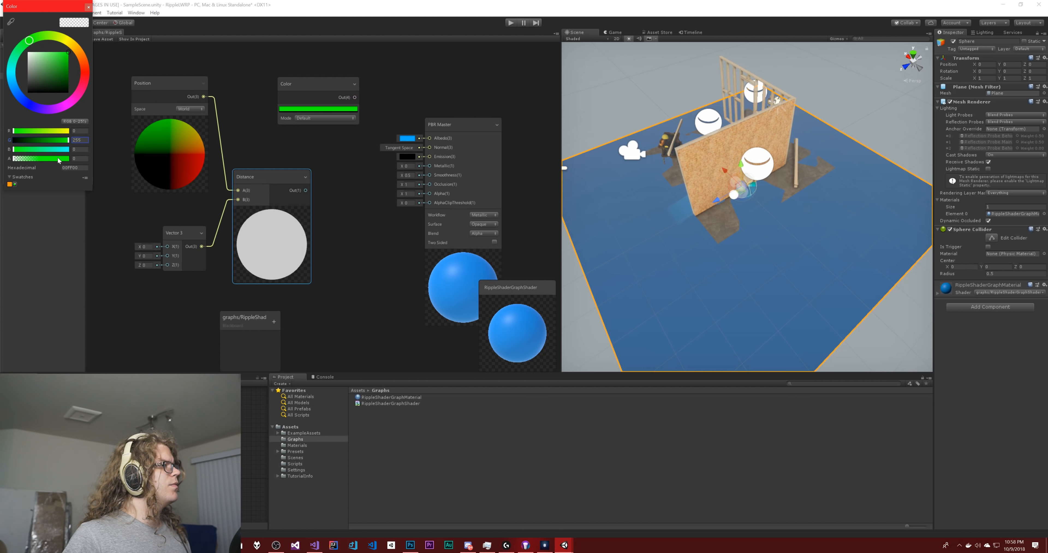
pyautogui.moveTo(45, 159); pyautogui.dragTo(218, 162)
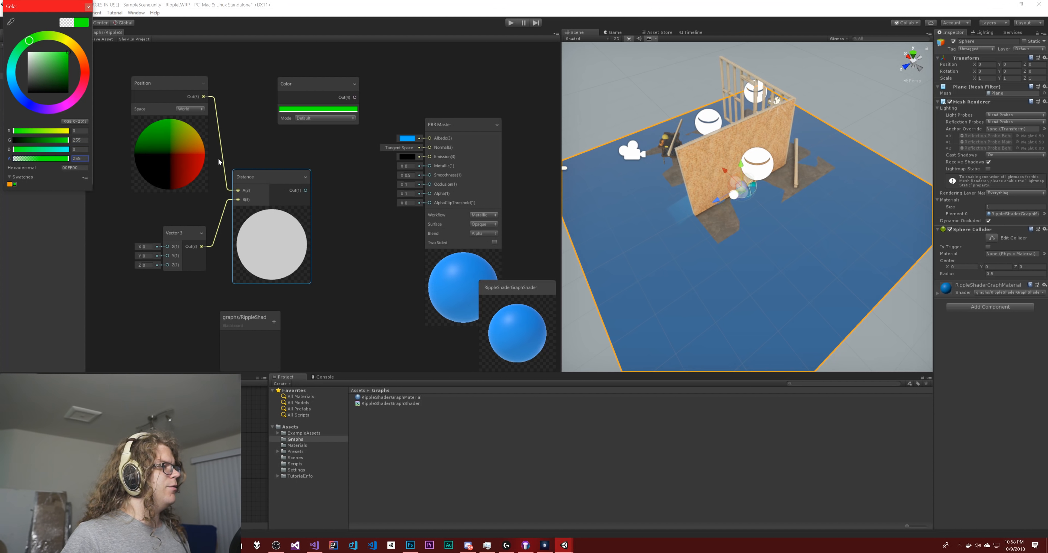
pyautogui.click(88, 7)
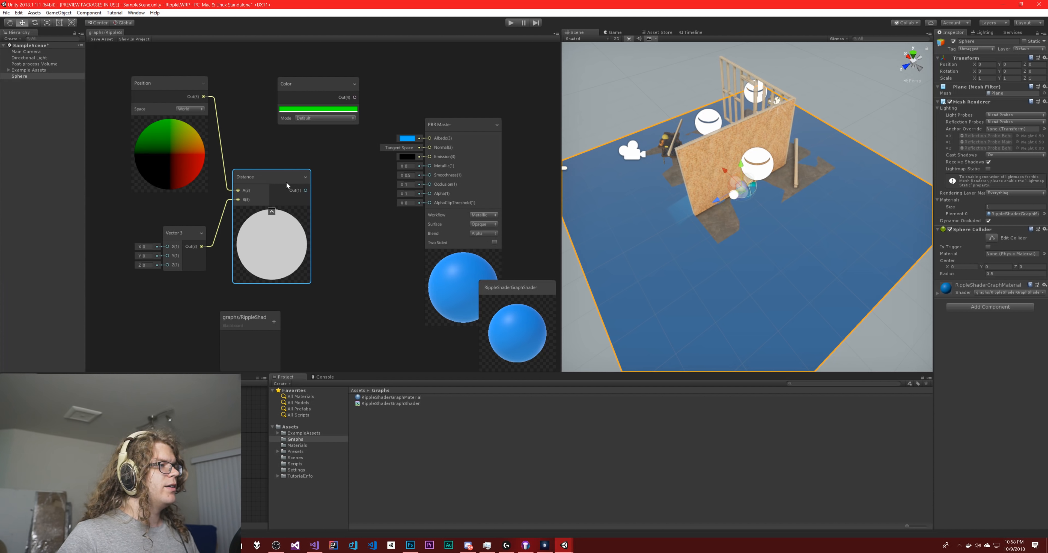
# - Realign the Distance and Color nodes, and add a Multiply node beside them
pyautogui.moveTo(287, 185); pyautogui.dragTo(302, 185)
pyautogui.moveTo(307, 87); pyautogui.dragTo(274, 82)
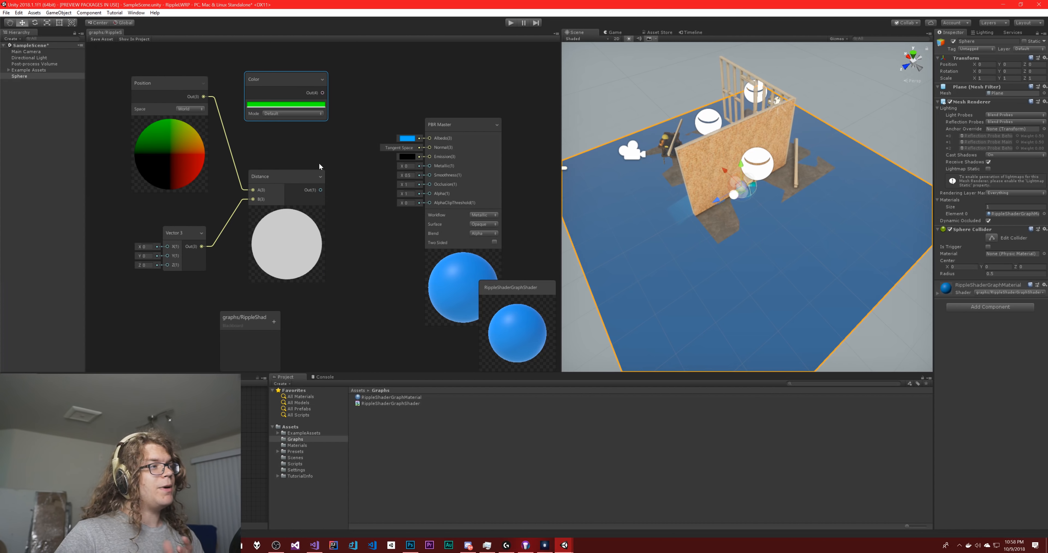
pyautogui.rightClick(305, 146)
pyautogui.click(320, 149)
pyautogui.write('multiply')
pyautogui.press('Return')
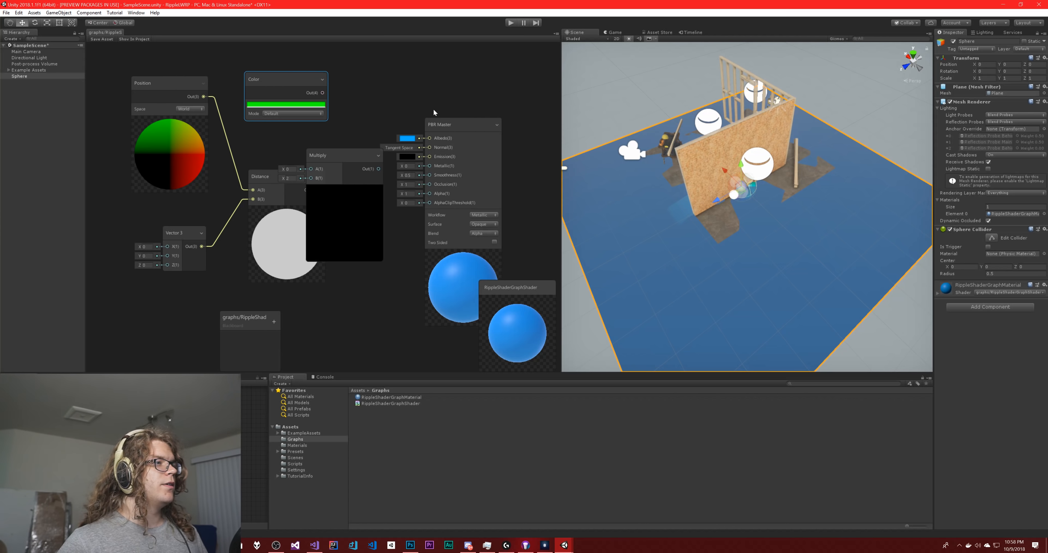
# - Space out the PBR Master and Multiply nodes, and connect Multiply's output to Albedo and Color to Multiply's A input
pyautogui.moveTo(442, 130); pyautogui.dragTo(488, 126)
pyautogui.moveTo(343, 149); pyautogui.dragTo(476, 135)
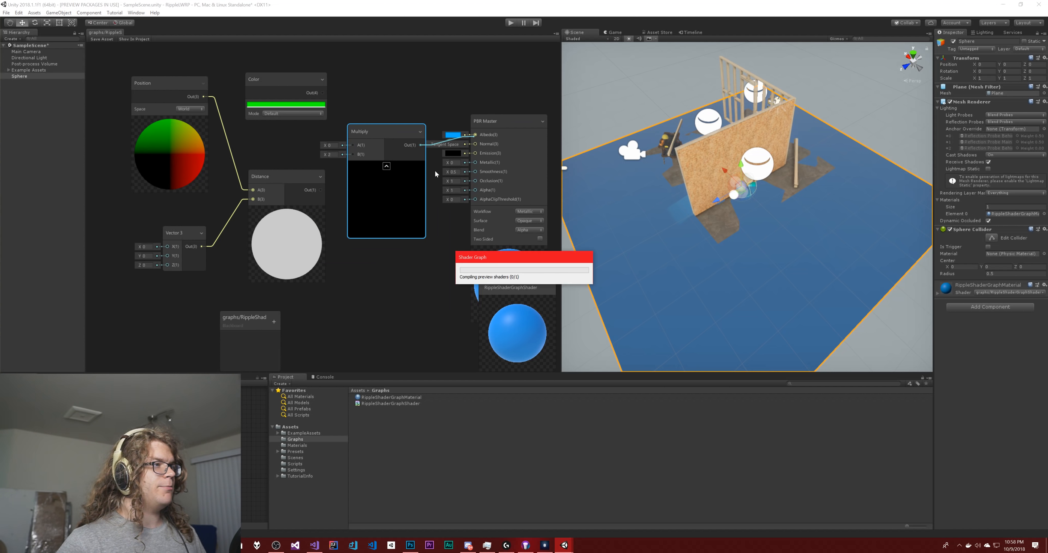
pyautogui.click(313, 93)
pyautogui.moveTo(322, 93); pyautogui.dragTo(353, 144)
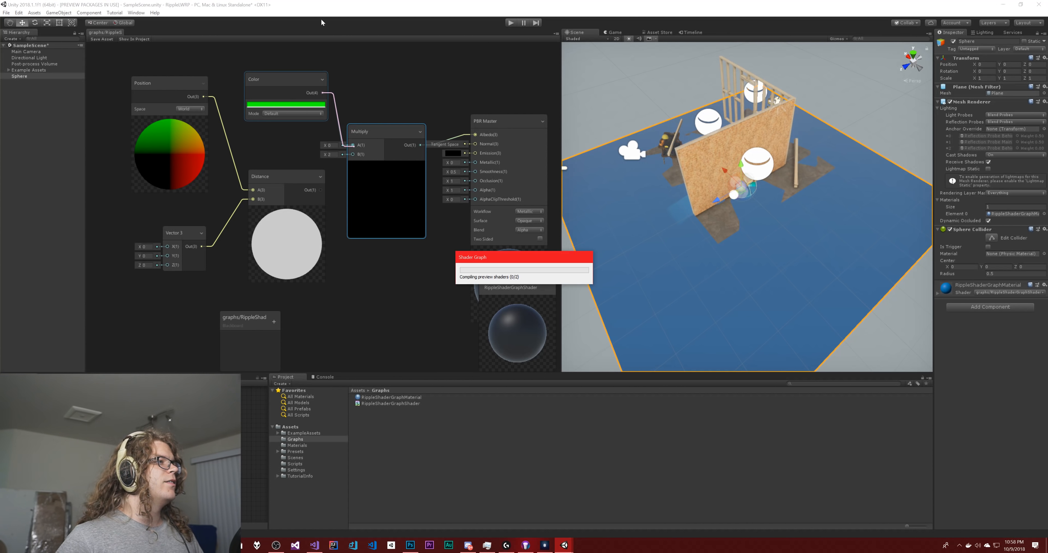
# - Connect the Distance node's output to Multiply's B input and save the shader graph asset
pyautogui.click(322, 191)
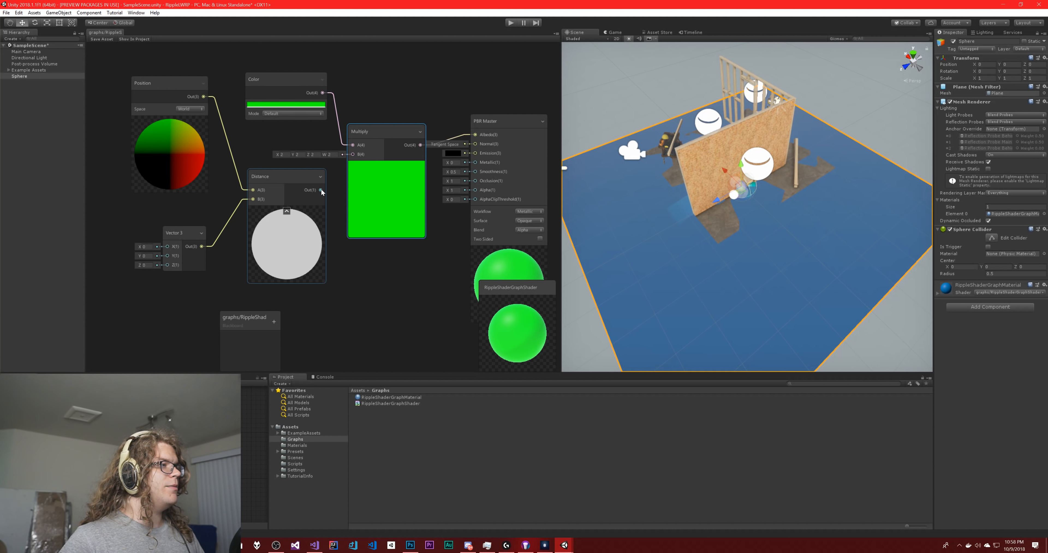
pyautogui.moveTo(322, 190); pyautogui.dragTo(353, 155)
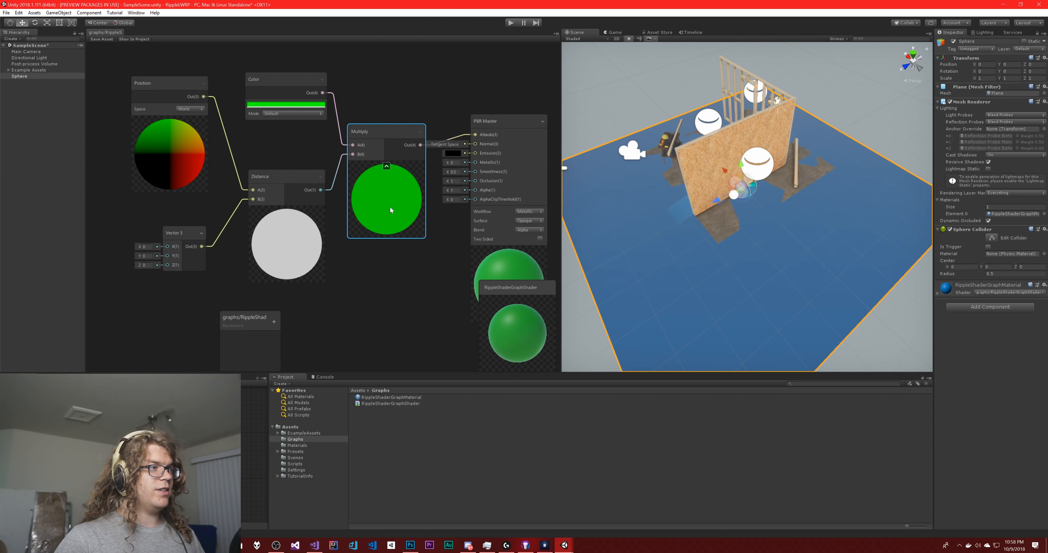
pyautogui.click(98, 39)
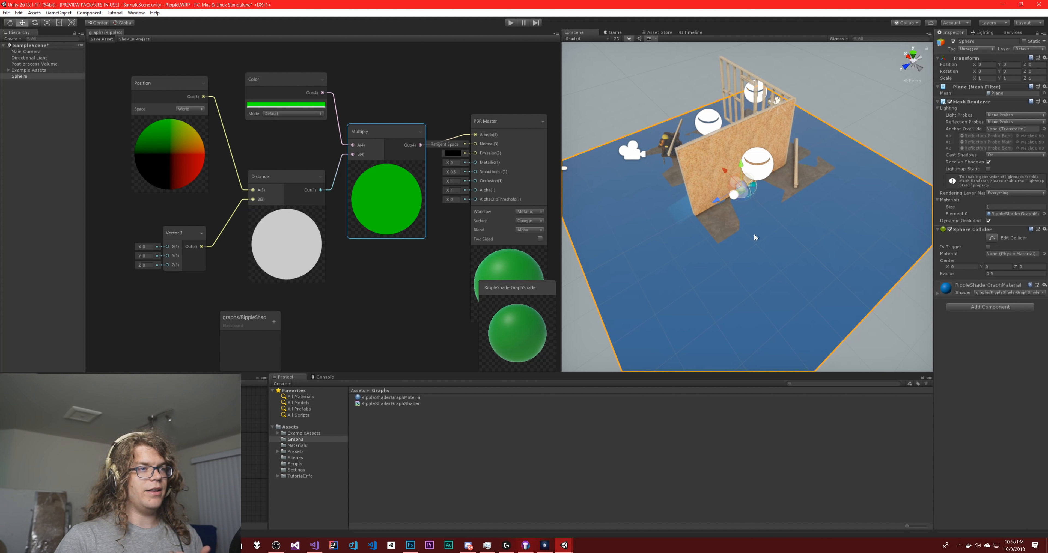
# - Deactivate the Example Assets object in the scene hierarchy
pyautogui.keyDown('alt'); pyautogui.moveTo(812, 219); pyautogui.dragTo(756, 249); pyautogui.keyUp('alt')
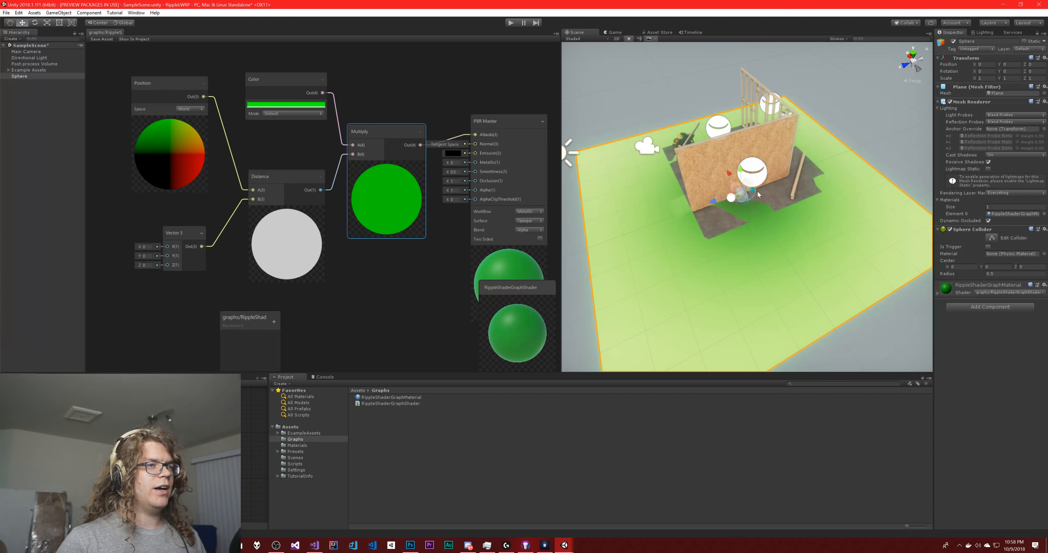
pyautogui.click(42, 70)
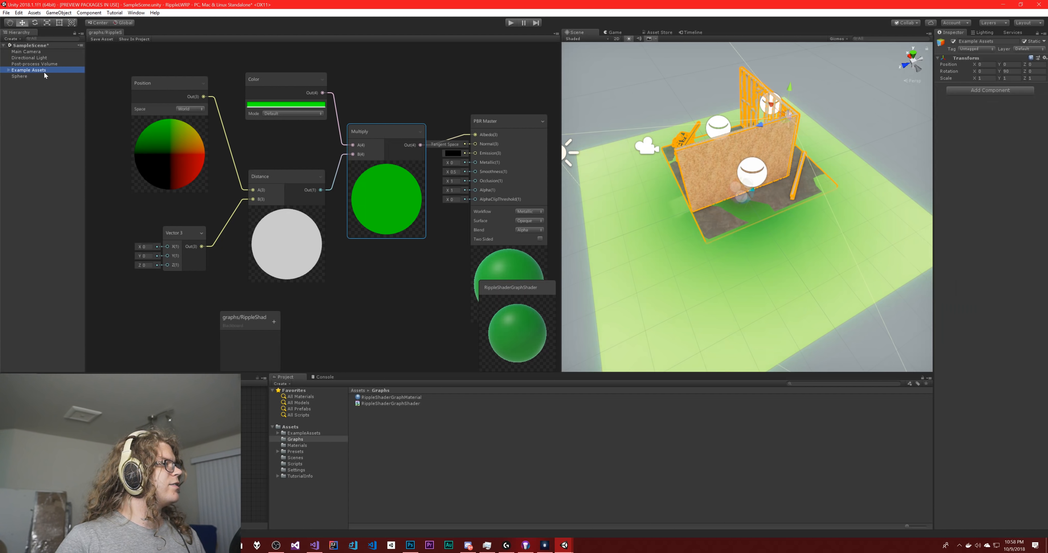
pyautogui.click(953, 41)
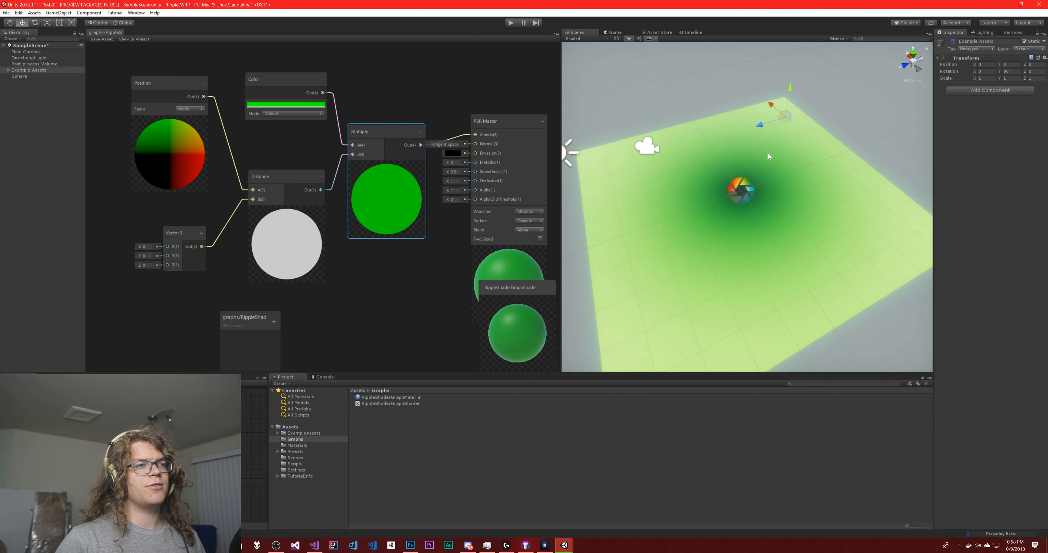
# - Examine the distance-based green gradient on the plane from several angles and distances in the scene
pyautogui.scroll(5, 706, 170)
pyautogui.click(661, 102)
pyautogui.scroll(3, 753, 216)
pyautogui.keyDown('alt'); pyautogui.moveTo(773, 217); pyautogui.dragTo(812, 226); pyautogui.keyUp('alt')
pyautogui.click(694, 234)
pyautogui.click(803, 104)
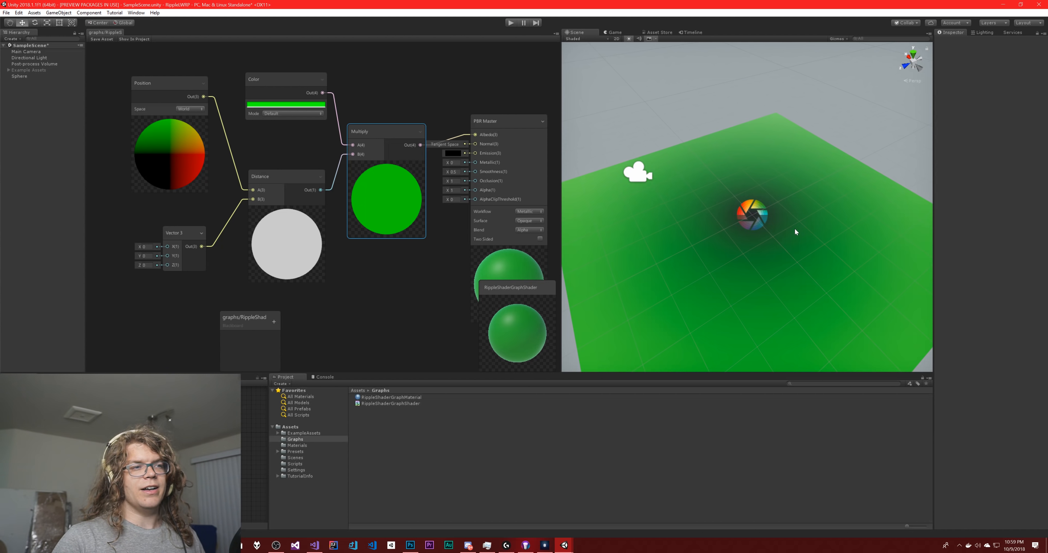
pyautogui.scroll(6, 781, 224)
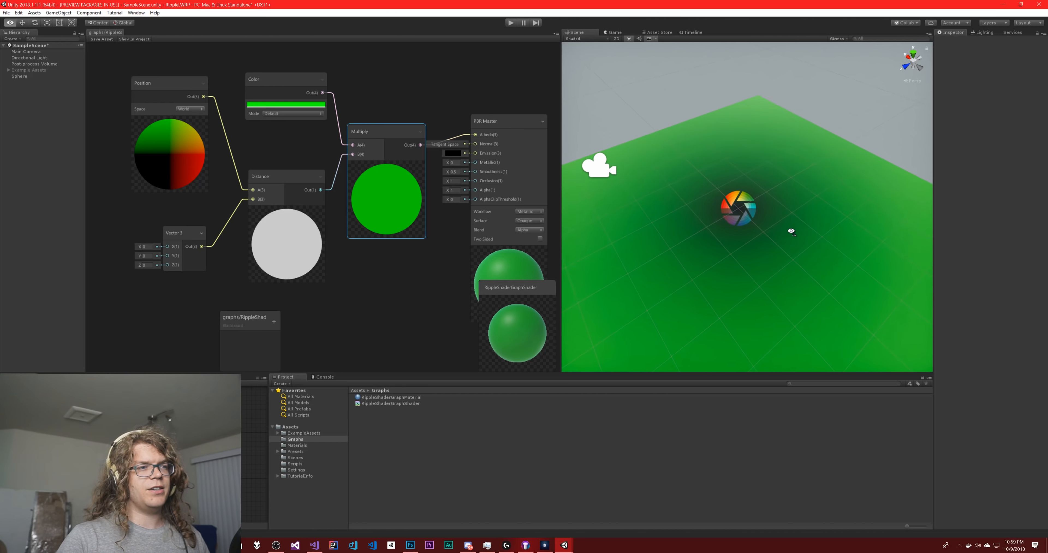
pyautogui.scroll(-8, 745, 204)
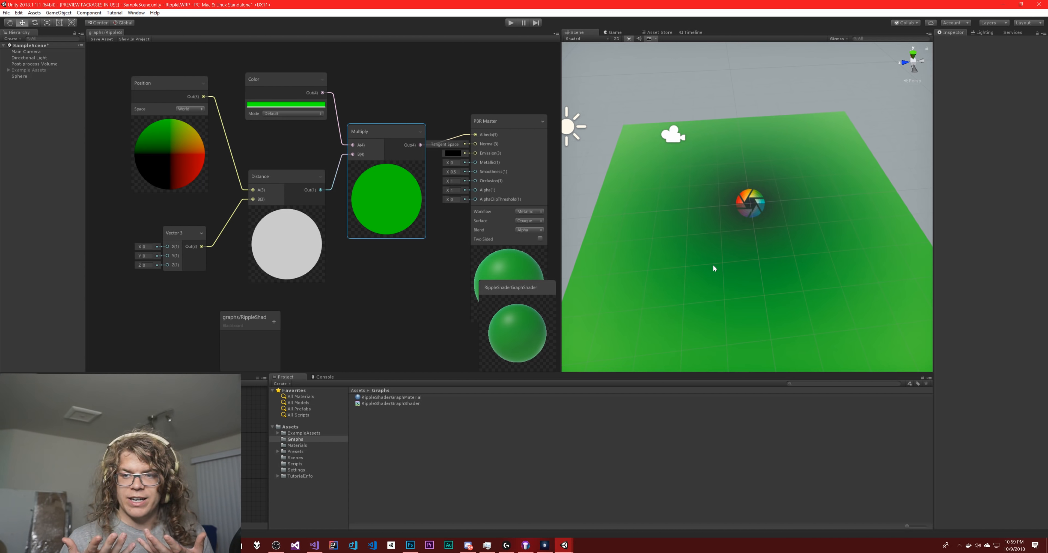
pyautogui.scroll(-6, 701, 271)
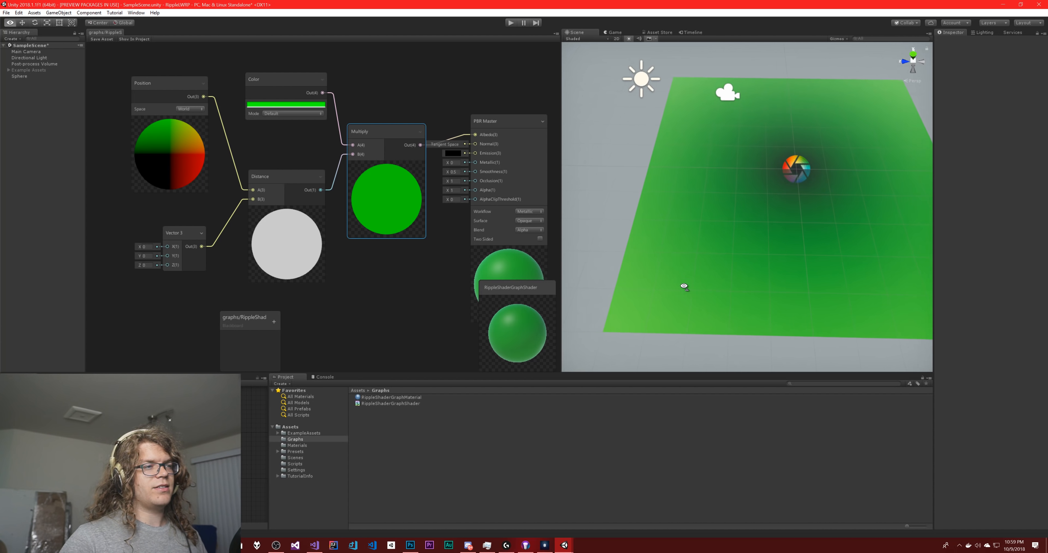
# - Set the ripple plane's scale to 10 on X, Y and Z, and view the enlarged surface up close
pyautogui.click(716, 264)
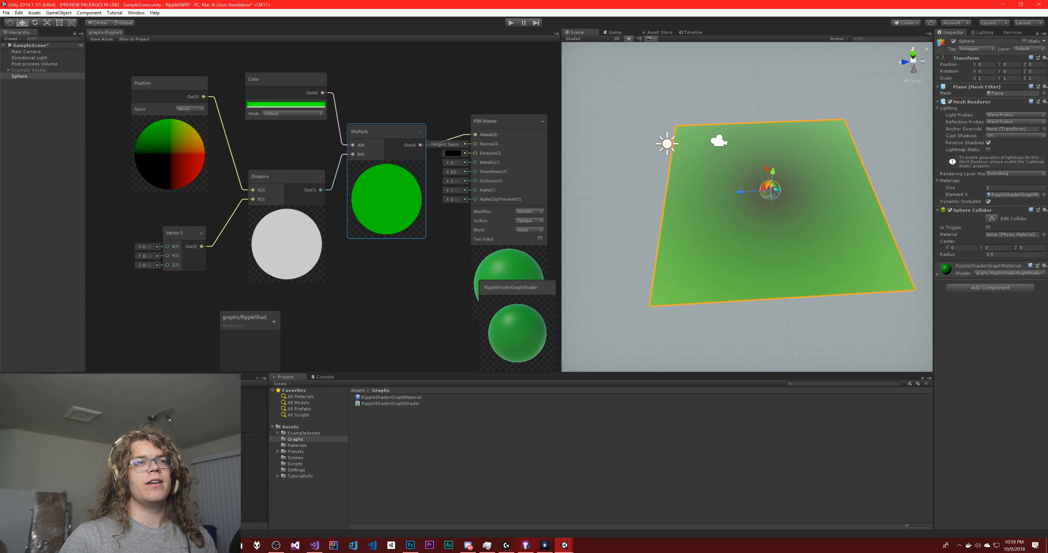
pyautogui.write('10')
pyautogui.press('Tab')
pyautogui.write('10')
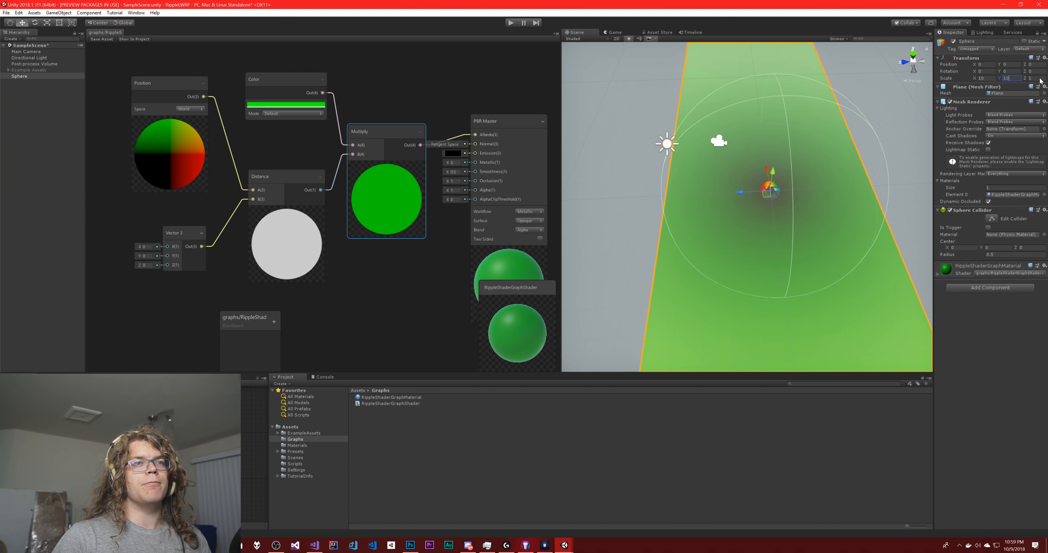
pyautogui.press('Tab')
pyautogui.write('10')
pyautogui.moveTo(731, 157); pyautogui.dragTo(667, 94, button='right')
pyautogui.click(676, 90)
pyautogui.moveTo(724, 138); pyautogui.dragTo(785, 165, button='right')
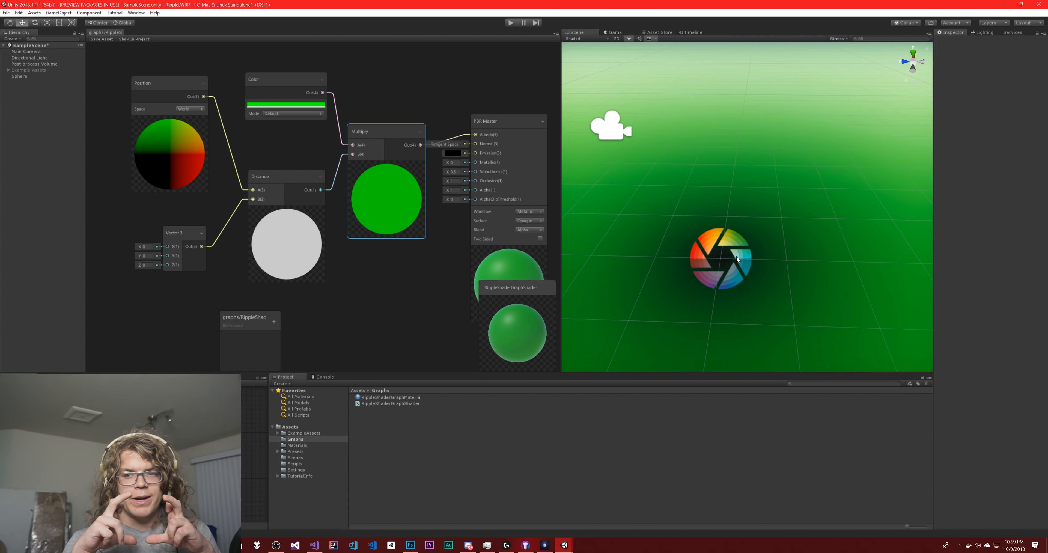
# - Select the Vector 3, Position and Distance nodes together and convert them to a sub-graph
pyautogui.scroll(-3, 757, 283)
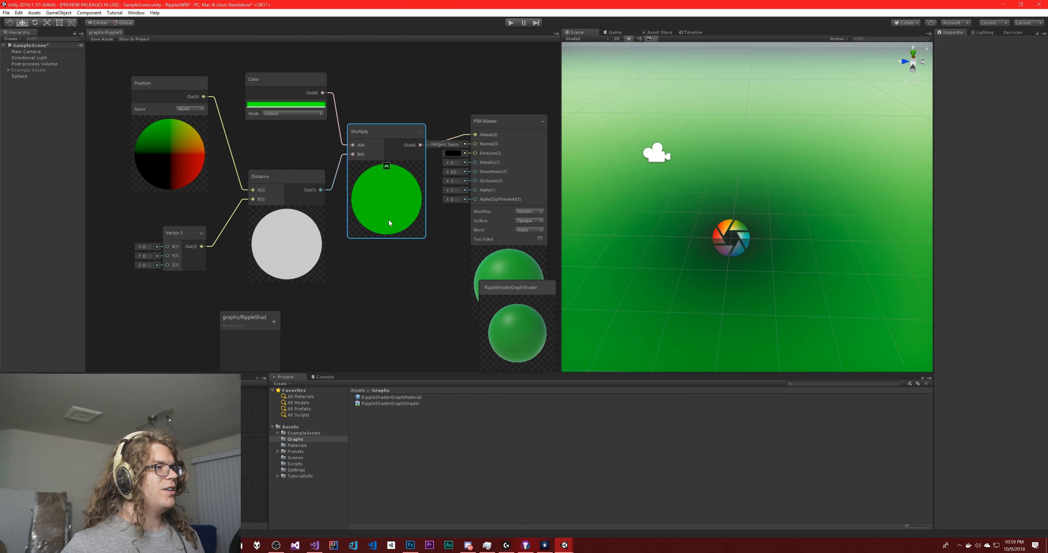
pyautogui.scroll(-3, 379, 284)
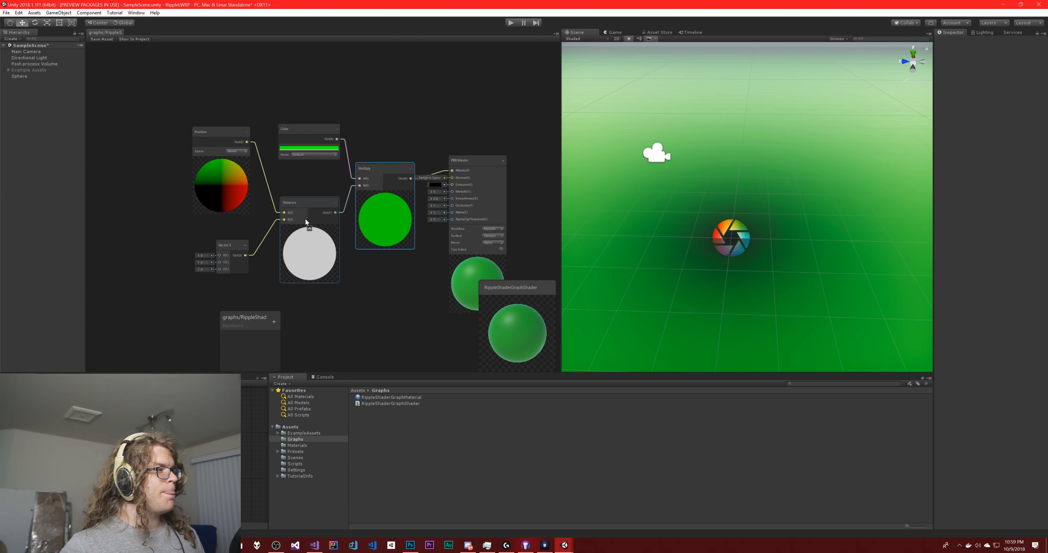
pyautogui.rightClick(313, 201)
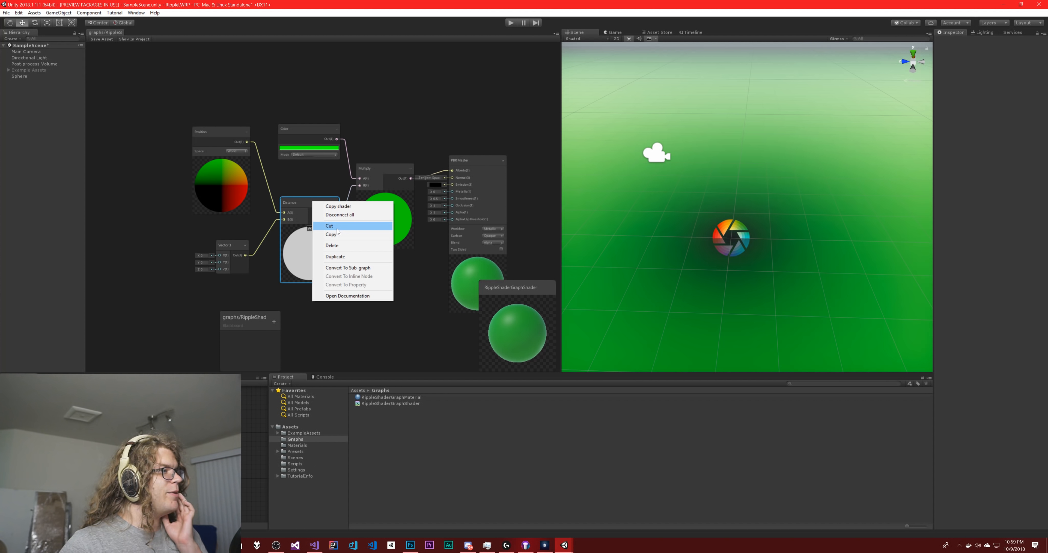
pyautogui.click(326, 323)
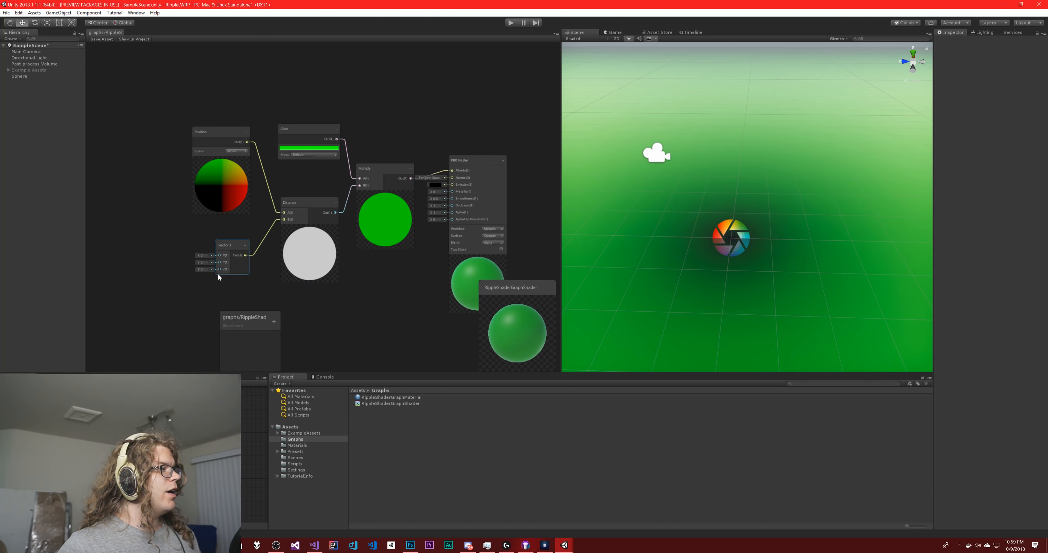
pyautogui.click(242, 244)
pyautogui.keyDown('ctrl'); pyautogui.click(237, 143); pyautogui.keyUp('ctrl')
pyautogui.keyDown('ctrl'); pyautogui.click(297, 205); pyautogui.keyUp('ctrl')
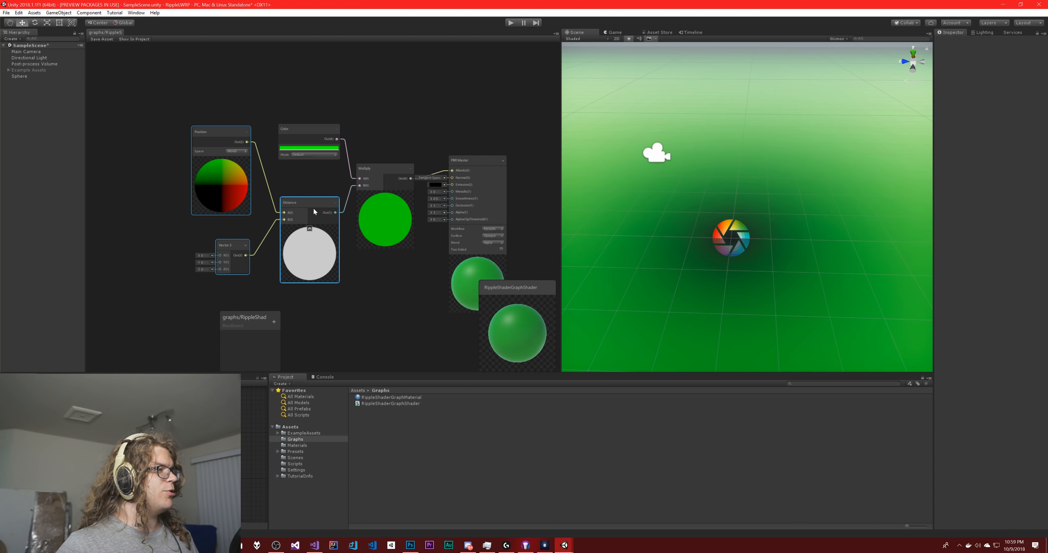
pyautogui.rightClick(314, 209)
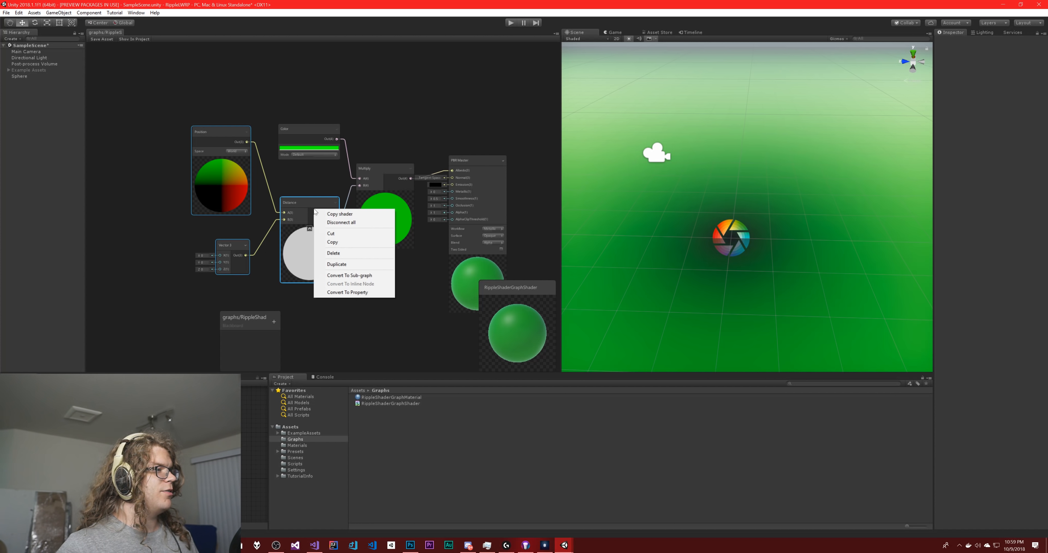
pyautogui.click(358, 276)
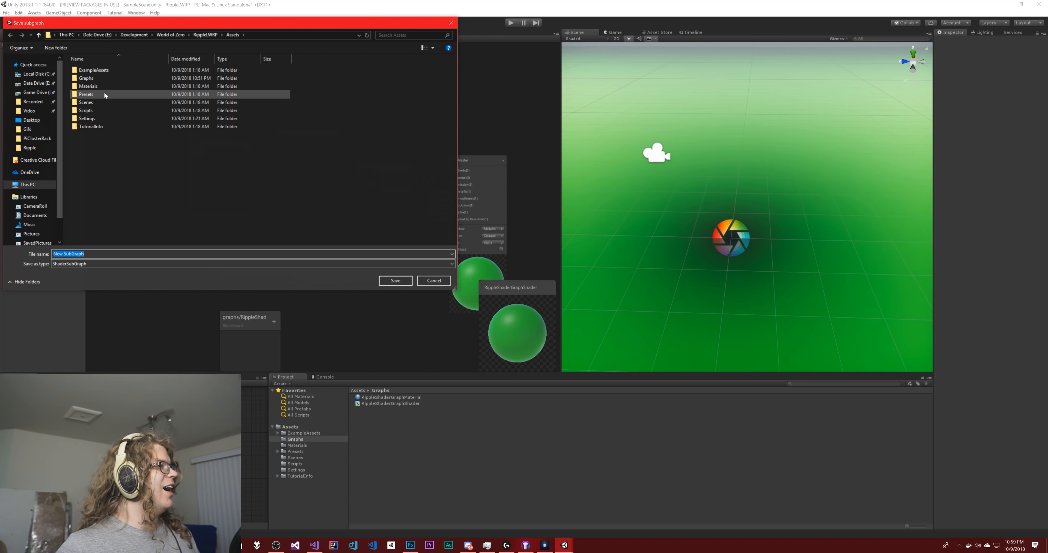
# - Save the sub-graph in the Graphs folder as WorldSpaceDistance
pyautogui.doubleClick(94, 78)
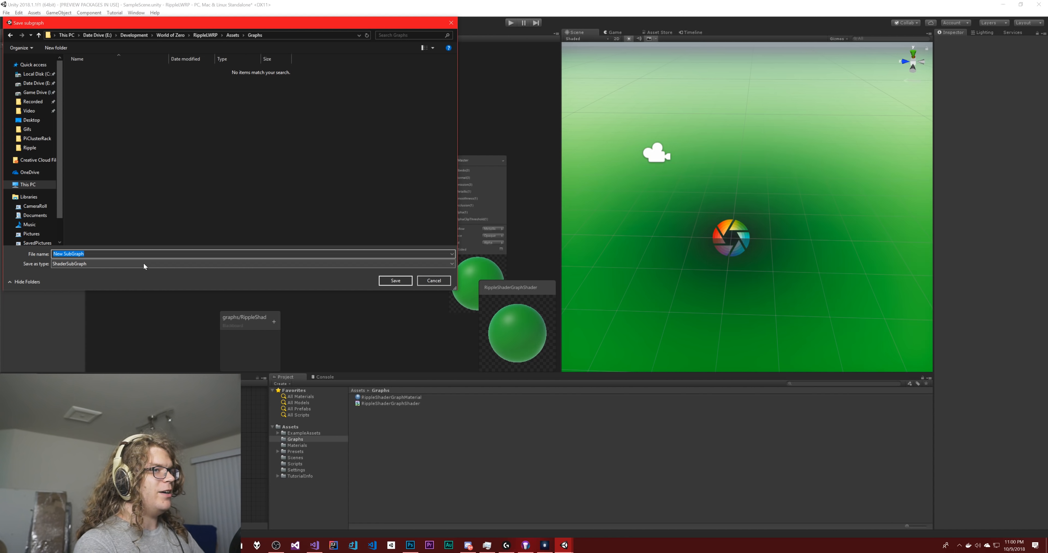
pyautogui.write('Mes')
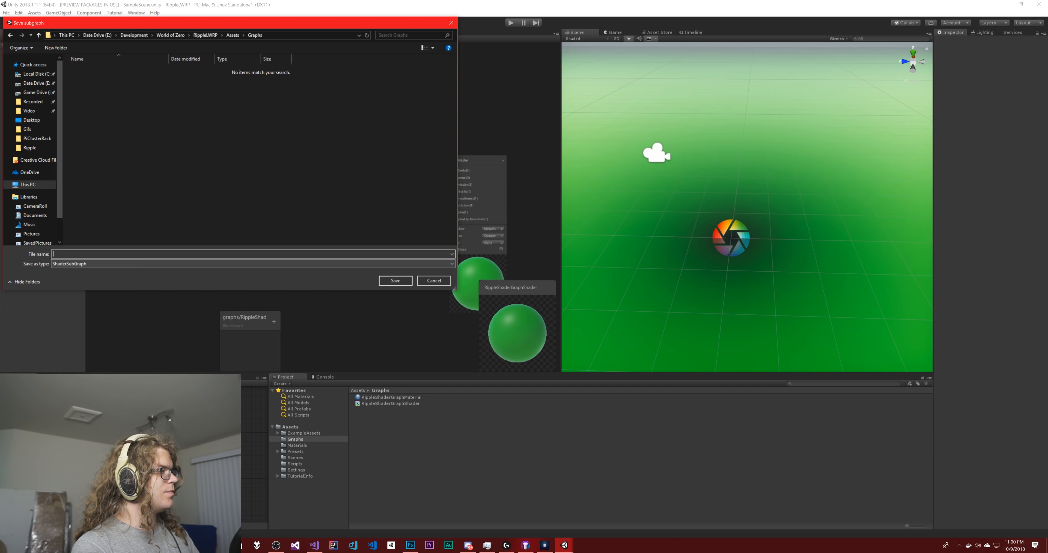
pyautogui.write('ldSpace')
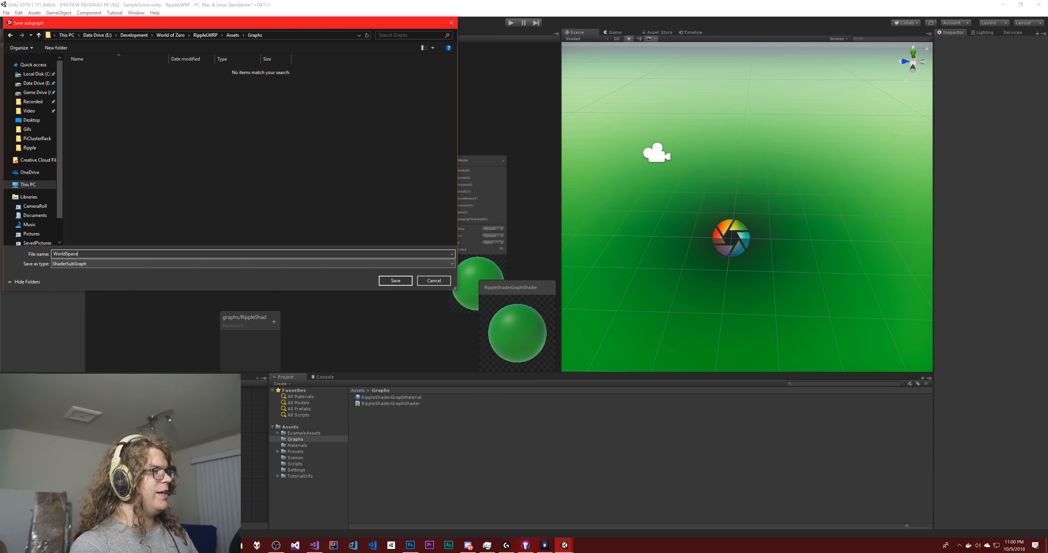
pyautogui.write('Distance')
pyautogui.press('Return')
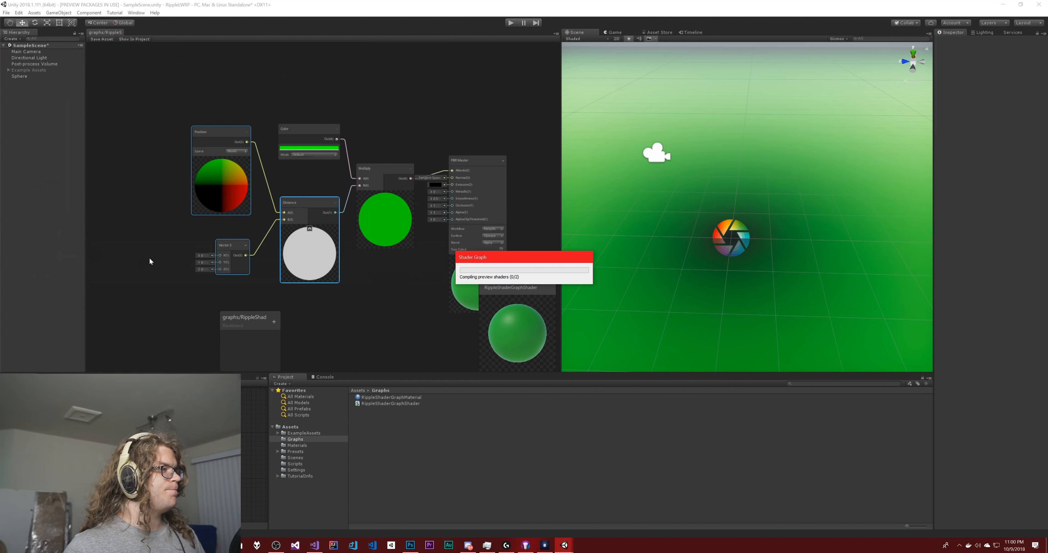
# - Adjust the position of the WorldSpaceDistance node and save the shader graph asset
pyautogui.moveTo(264, 179); pyautogui.dragTo(278, 184)
pyautogui.moveTo(275, 208)
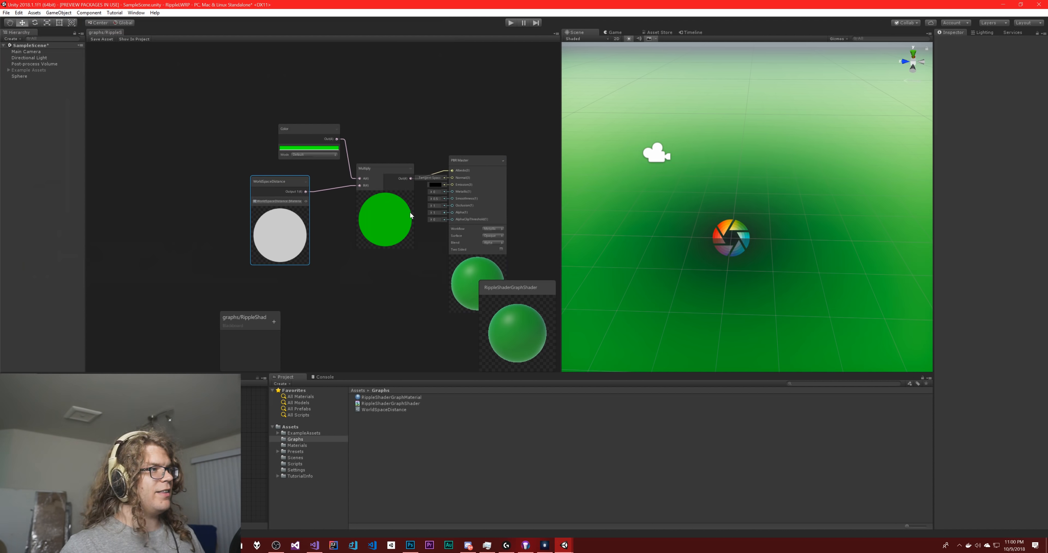
pyautogui.click(101, 40)
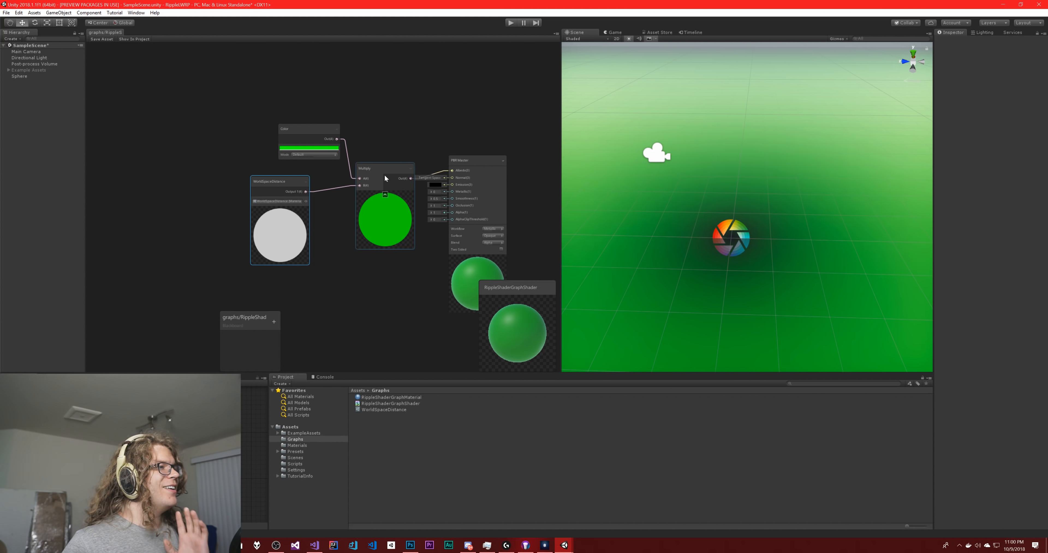
# - Spread out the Color, WorldSpaceDistance and Multiply nodes to make room between them
pyautogui.moveTo(302, 133); pyautogui.dragTo(248, 103)
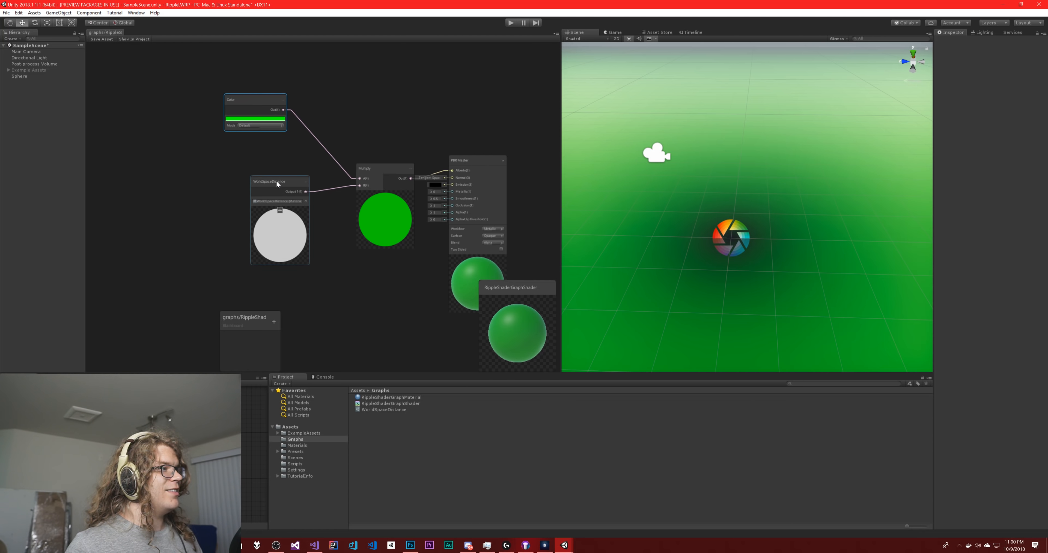
pyautogui.moveTo(276, 181); pyautogui.dragTo(223, 172)
pyautogui.moveTo(267, 96); pyautogui.dragTo(236, 90)
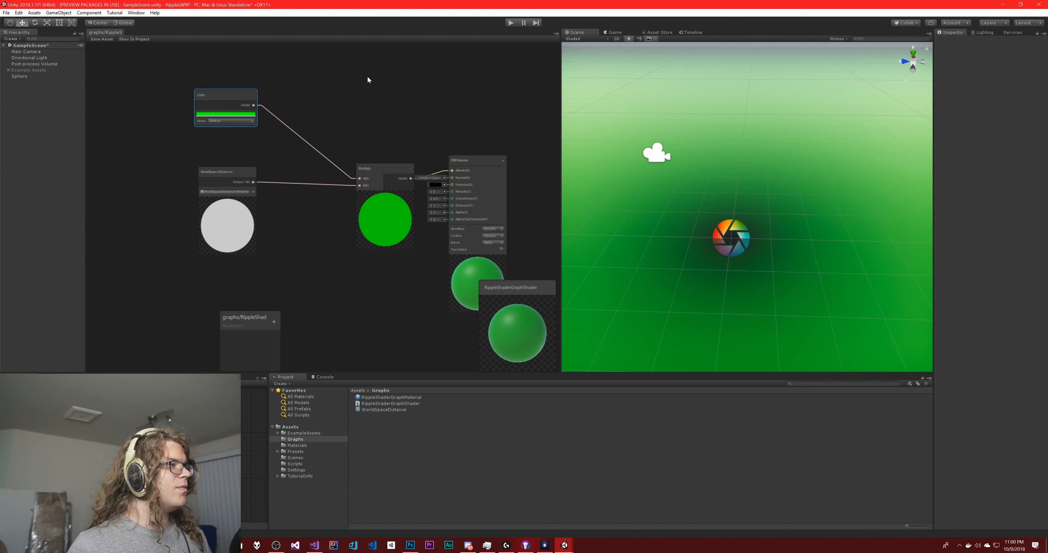
pyautogui.moveTo(384, 166)
pyautogui.mouseDown()
pyautogui.moveTo(361, 147)
pyautogui.moveTo(371, 167)
pyautogui.mouseUp()
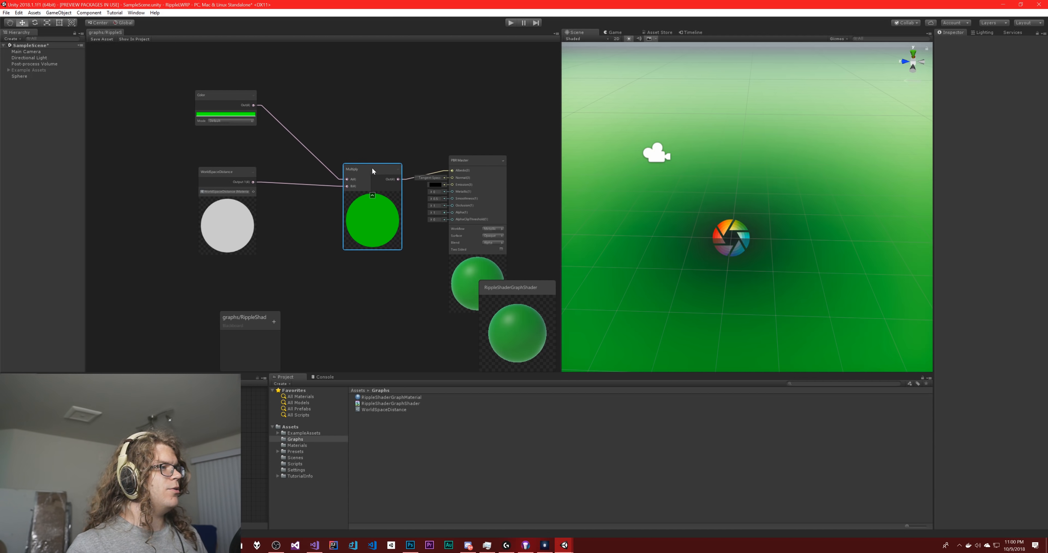
# - Find the Comparison node in the node library and add it to the graph above the Multiply node
pyautogui.rightClick(342, 122)
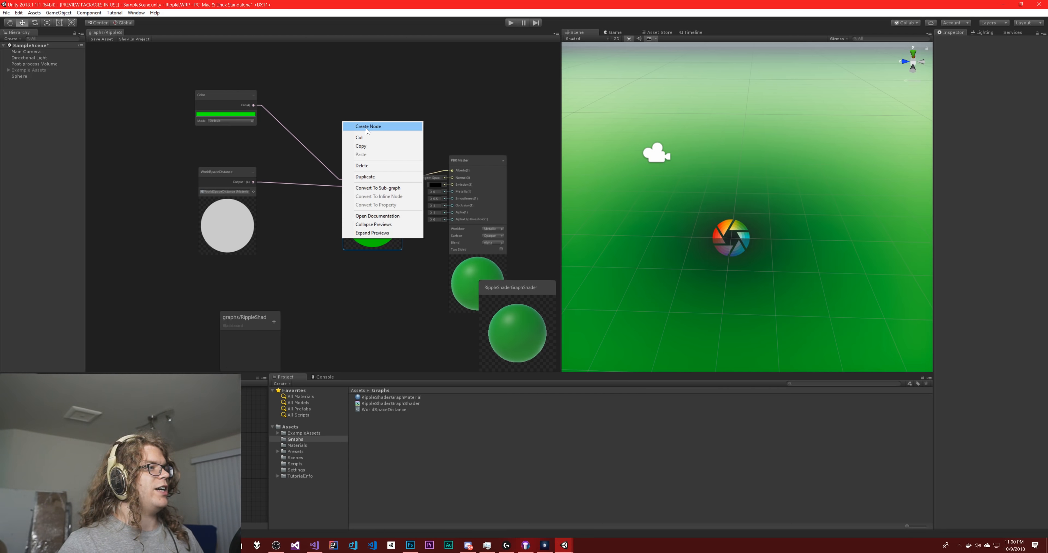
pyautogui.click(366, 128)
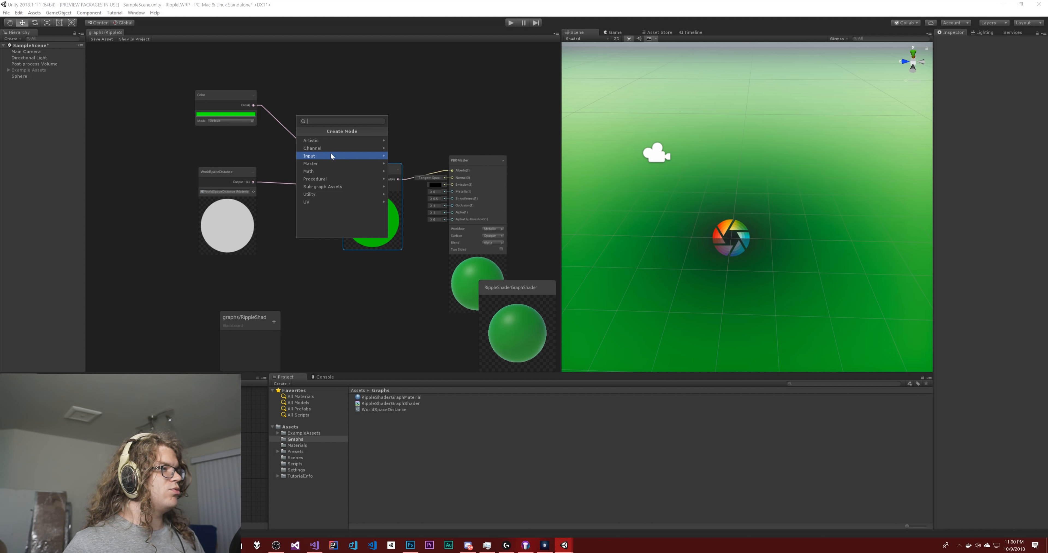
pyautogui.write('if')
pyautogui.press('BackSpace')
pyautogui.press('BackSpace')
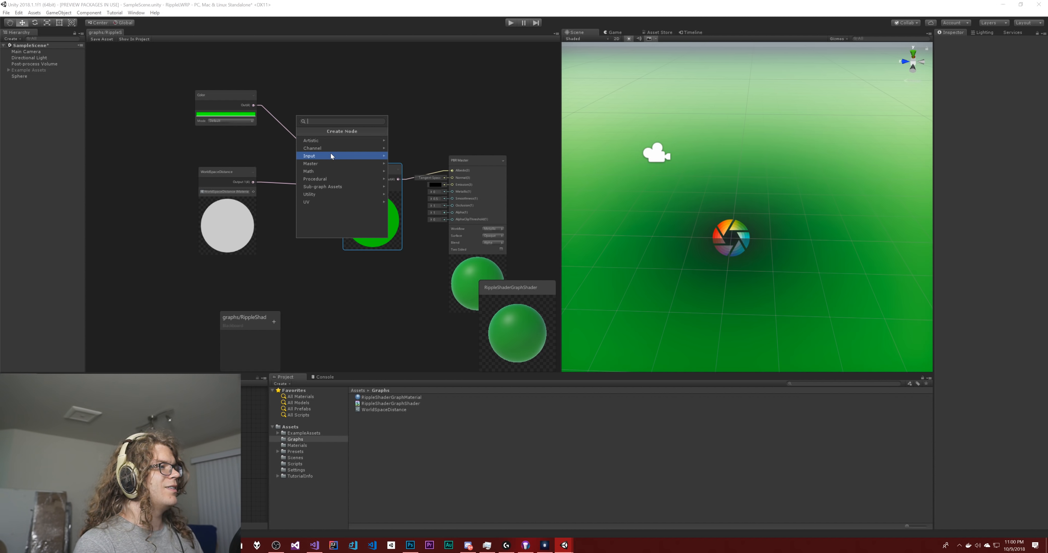
pyautogui.write('great')
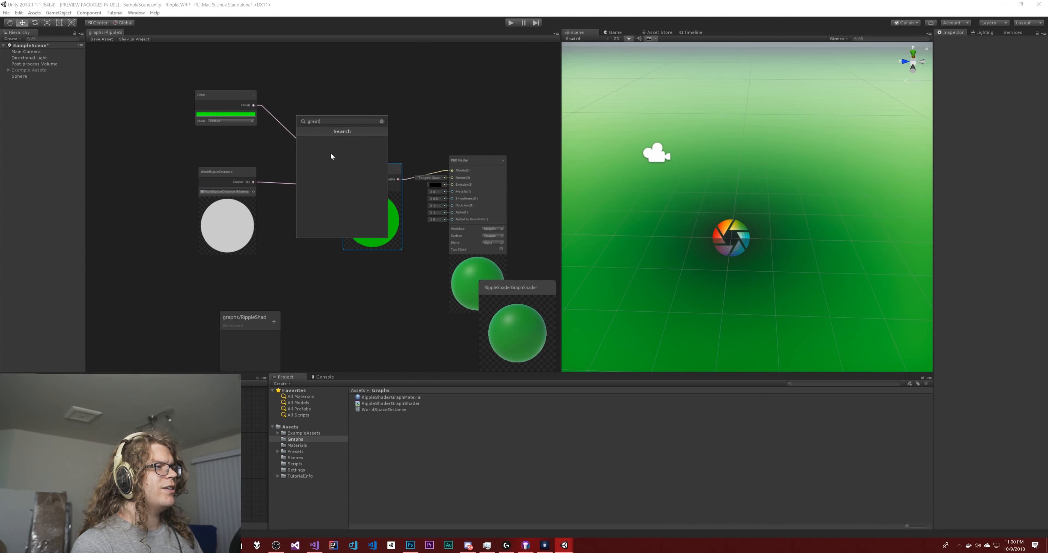
pyautogui.press('BackSpace')
pyautogui.press('BackSpace')
pyautogui.press('BackSpace')
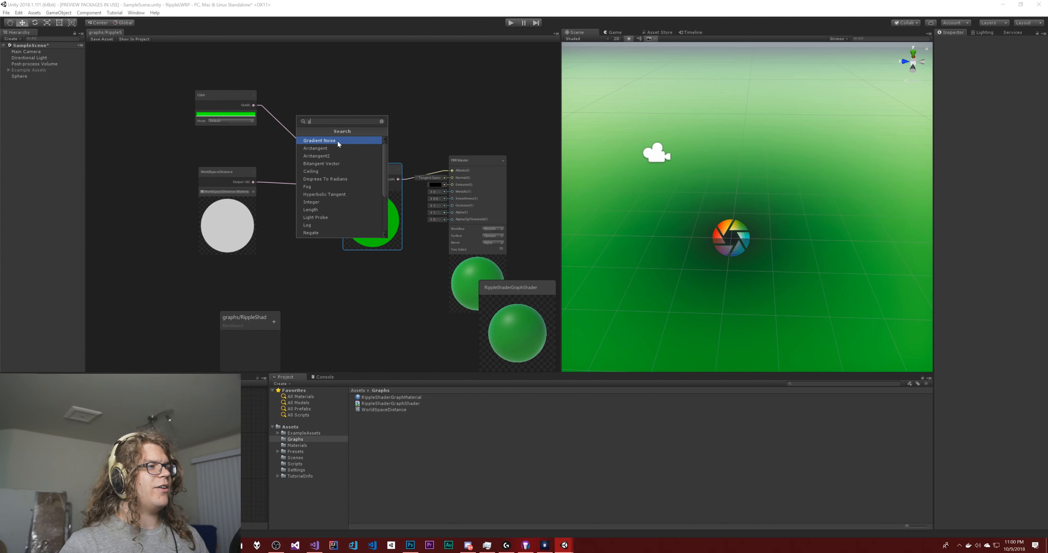
pyautogui.press('BackSpace')
pyautogui.write('comp')
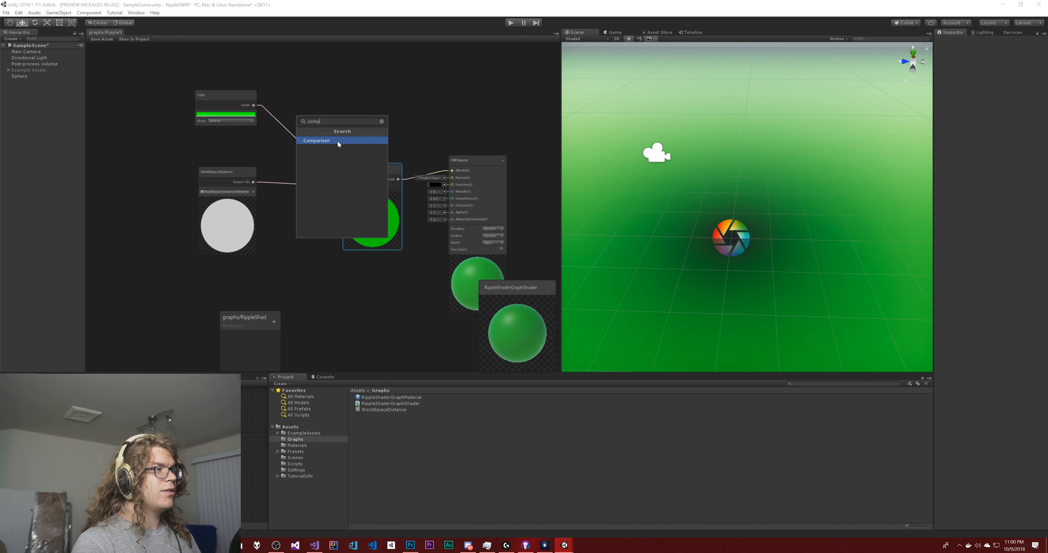
pyautogui.click(337, 141)
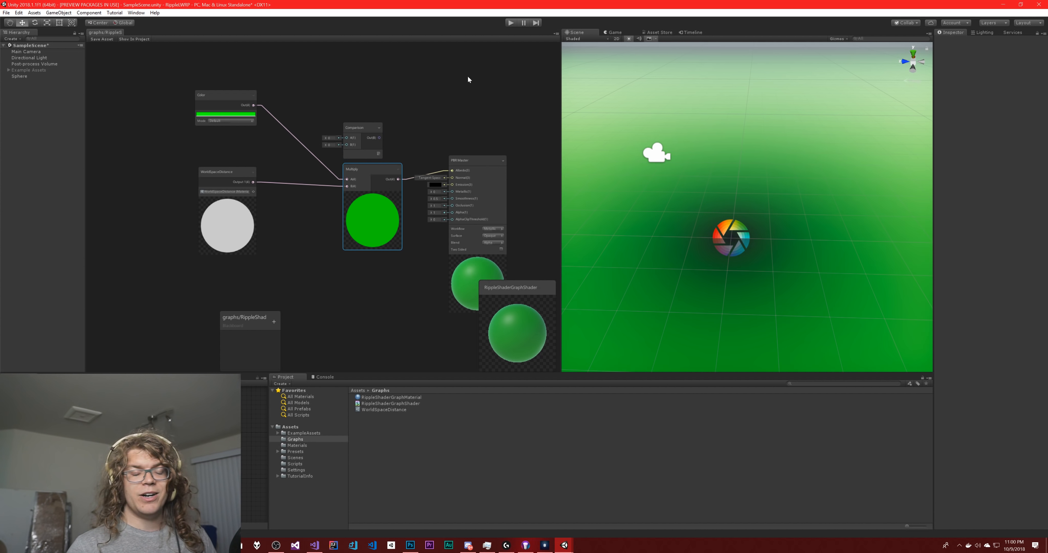
# - Connect the WorldSpaceDistance output to the Comparison node's A input and rearrange the Comparison, Multiply and Color nodes around it
pyautogui.moveTo(370, 148); pyautogui.dragTo(355, 139)
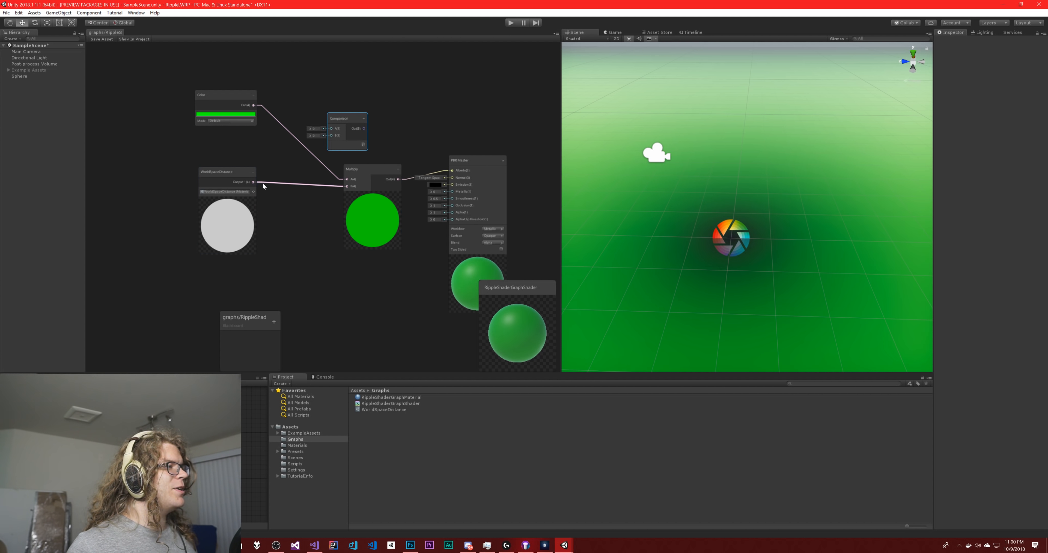
pyautogui.moveTo(338, 118); pyautogui.dragTo(291, 202)
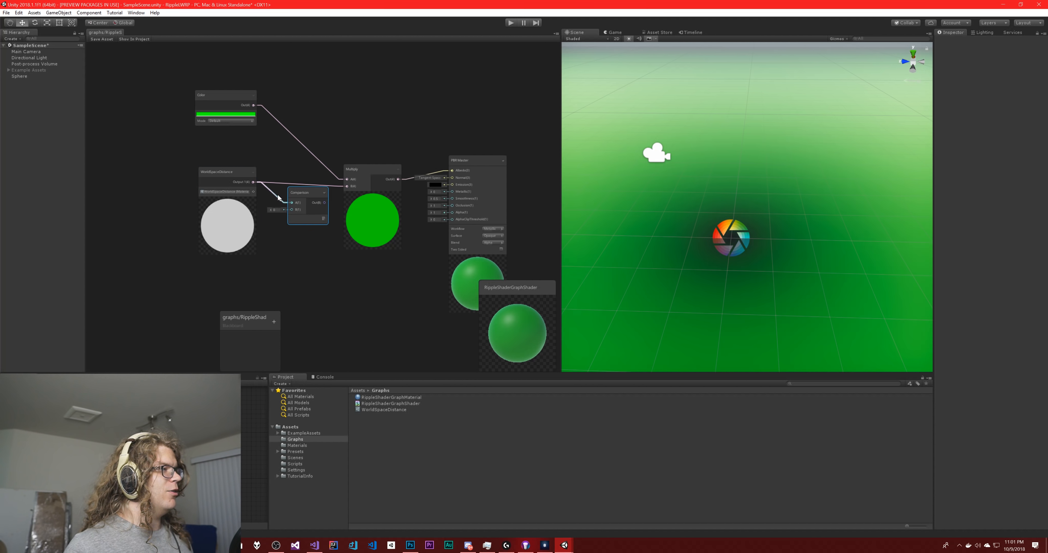
pyautogui.scroll(2, 263, 232)
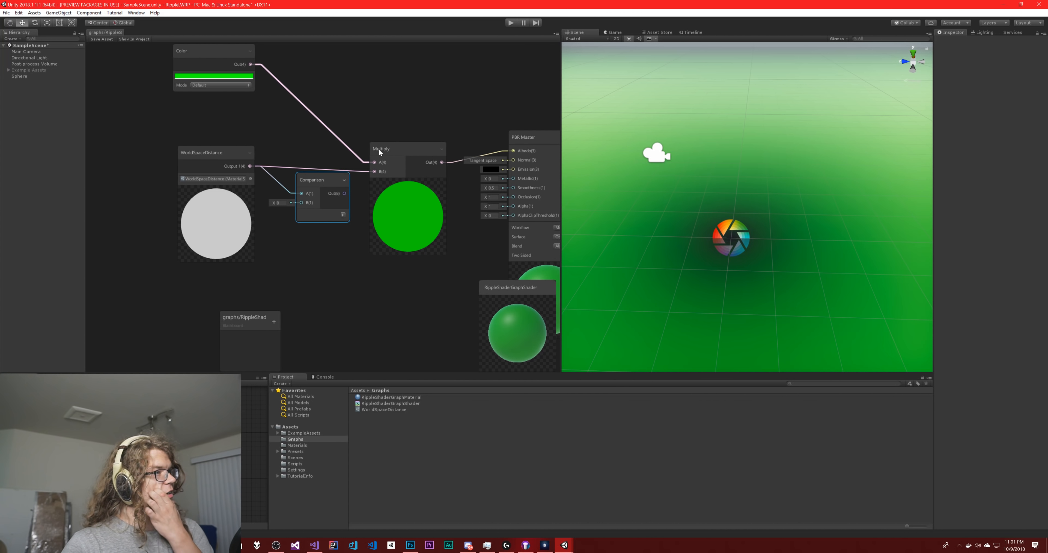
pyautogui.moveTo(434, 277); pyautogui.dragTo(398, 288, button='middle')
pyautogui.moveTo(360, 161); pyautogui.dragTo(381, 141)
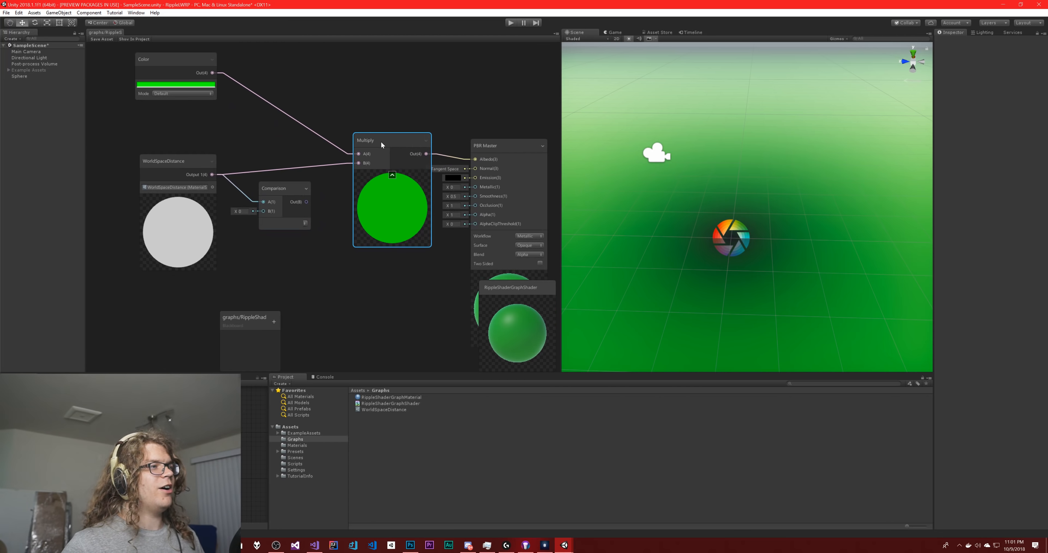
pyautogui.moveTo(206, 69); pyautogui.dragTo(304, 116)
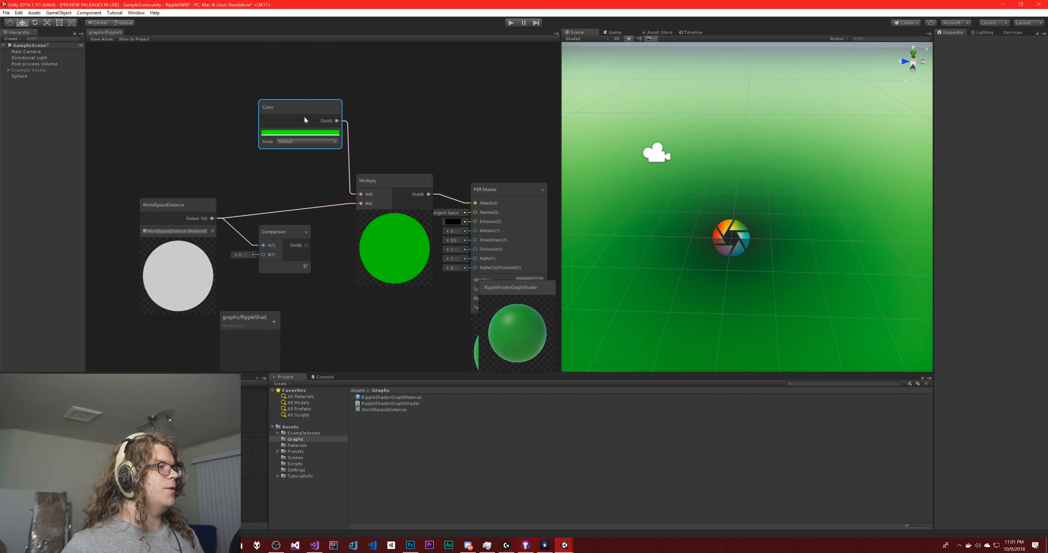
pyautogui.click(266, 201)
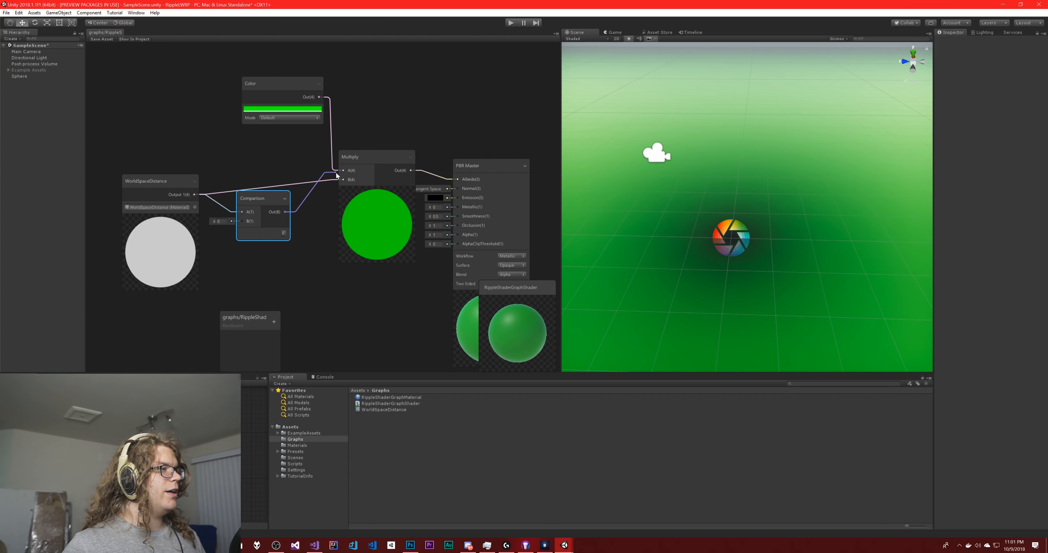
pyautogui.press('space')
pyautogui.click(330, 201)
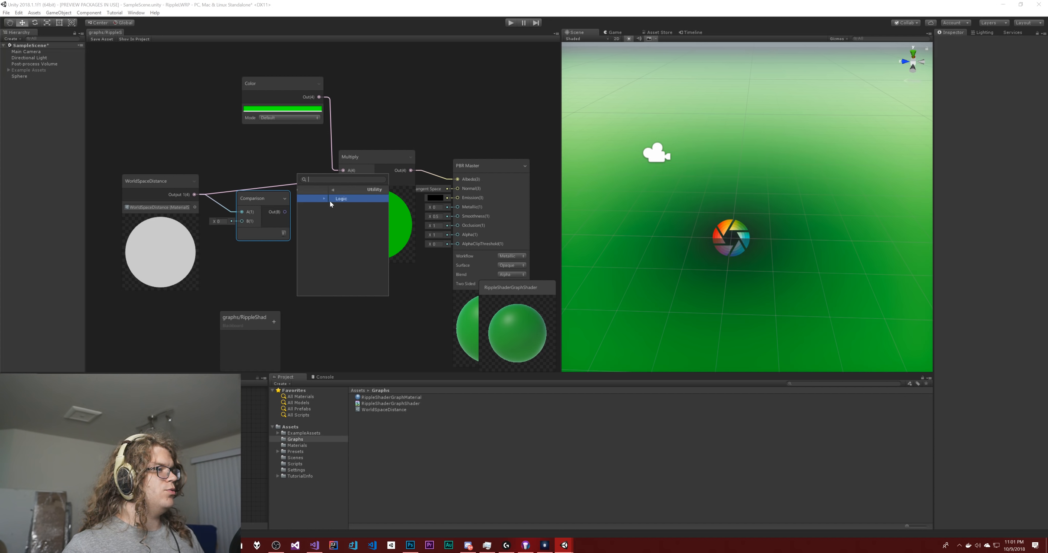
pyautogui.click(329, 201)
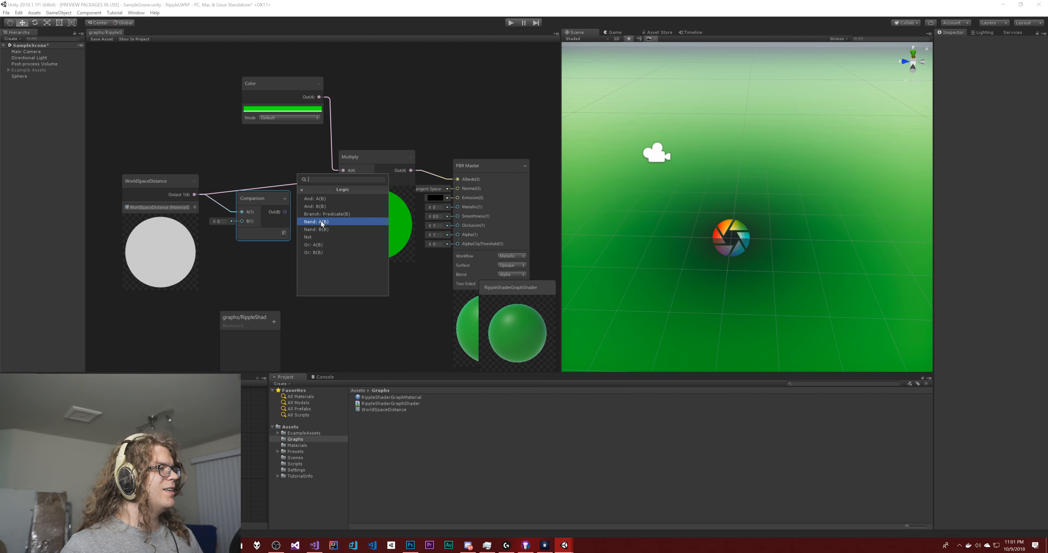
pyautogui.click(261, 258)
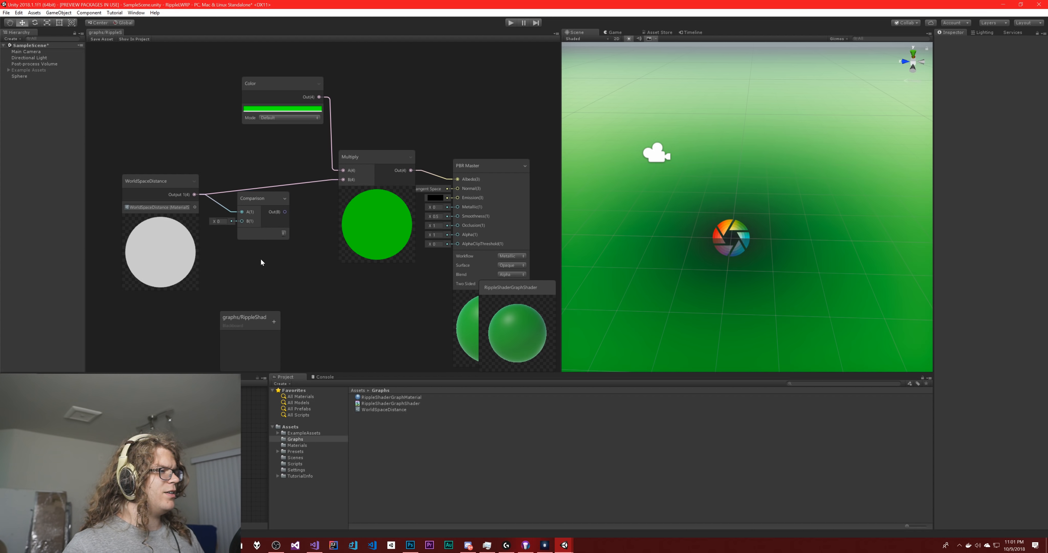
# - Set the Comparison node's operator to Less and its B value to 5
pyautogui.click(284, 233)
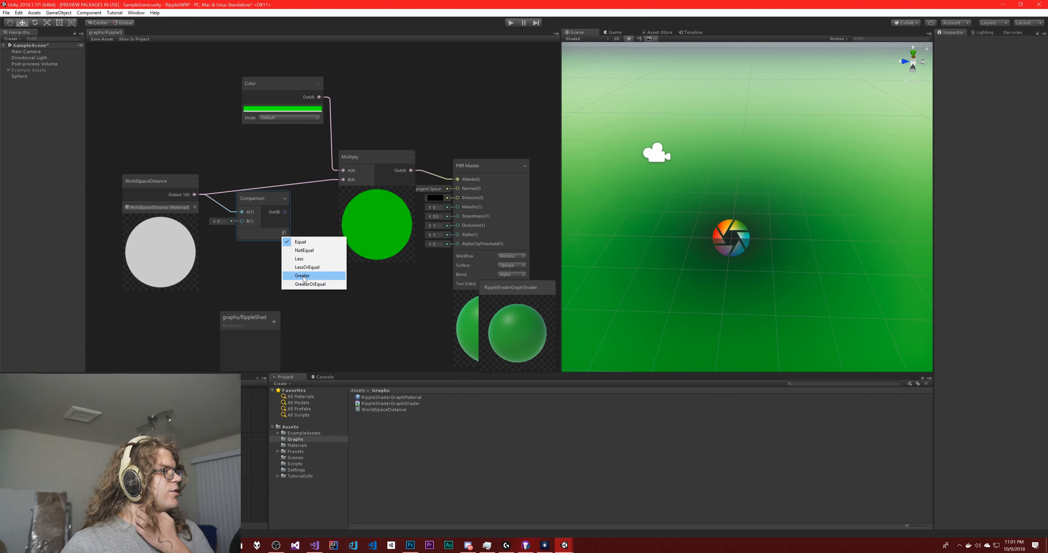
pyautogui.click(299, 259)
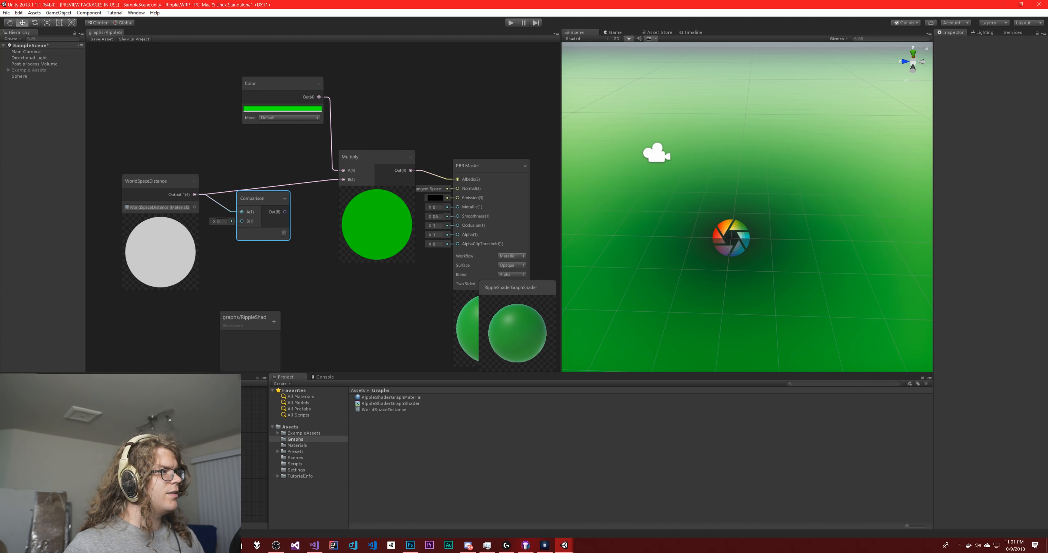
pyautogui.click(222, 221)
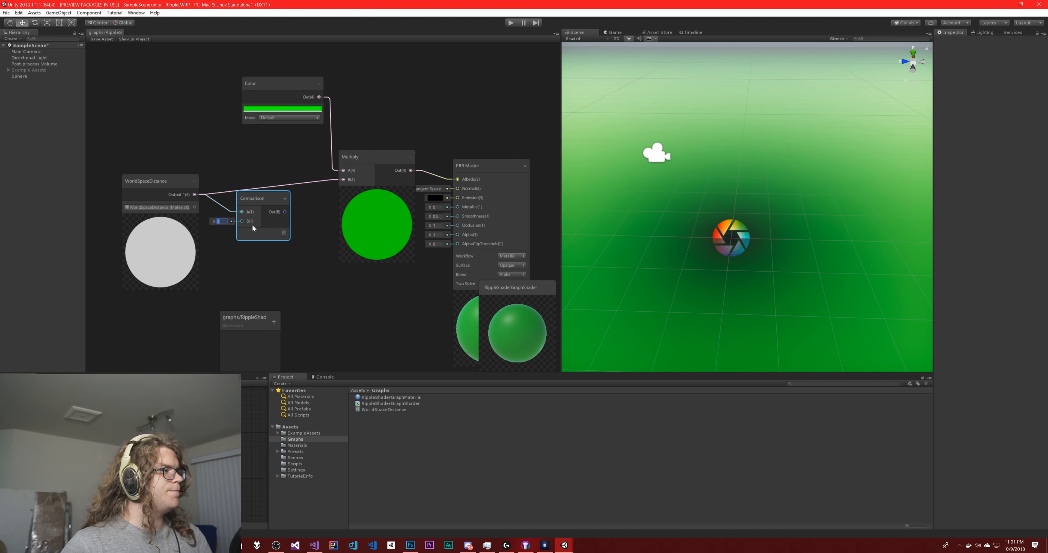
pyautogui.write('5')
pyautogui.moveTo(287, 212); pyautogui.dragTo(342, 182)
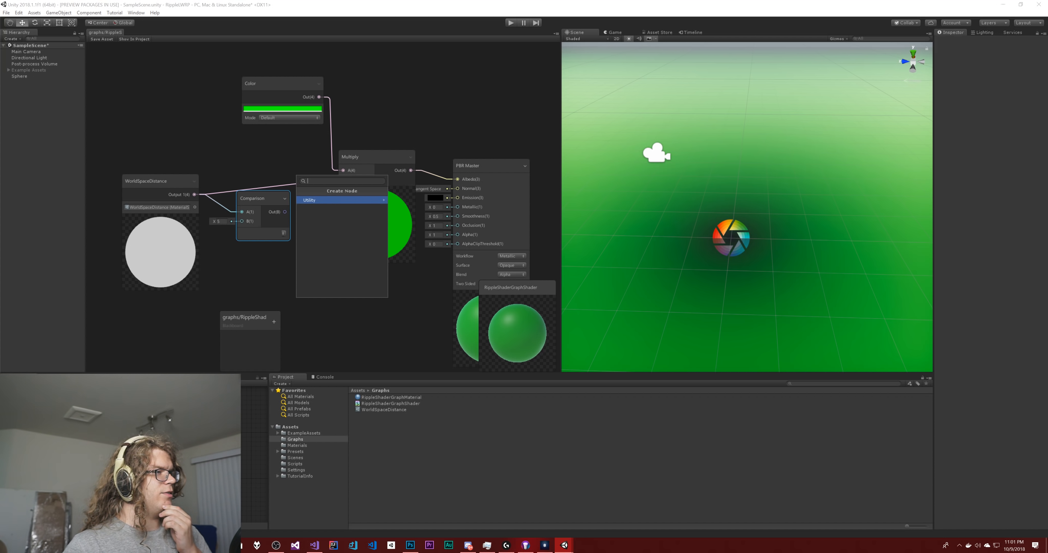
pyautogui.click(352, 200)
pyautogui.click(352, 200)
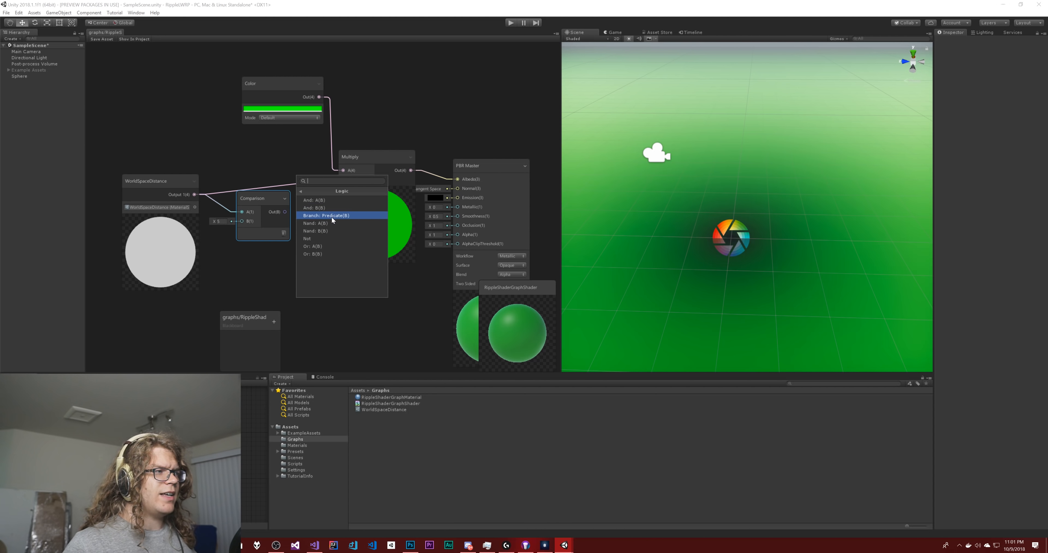
pyautogui.click(258, 254)
# - Delete the connection between WorldSpaceDistance and Multiply and nudge the Comparison node slightly
pyautogui.click(264, 186)
pyautogui.press('Delete')
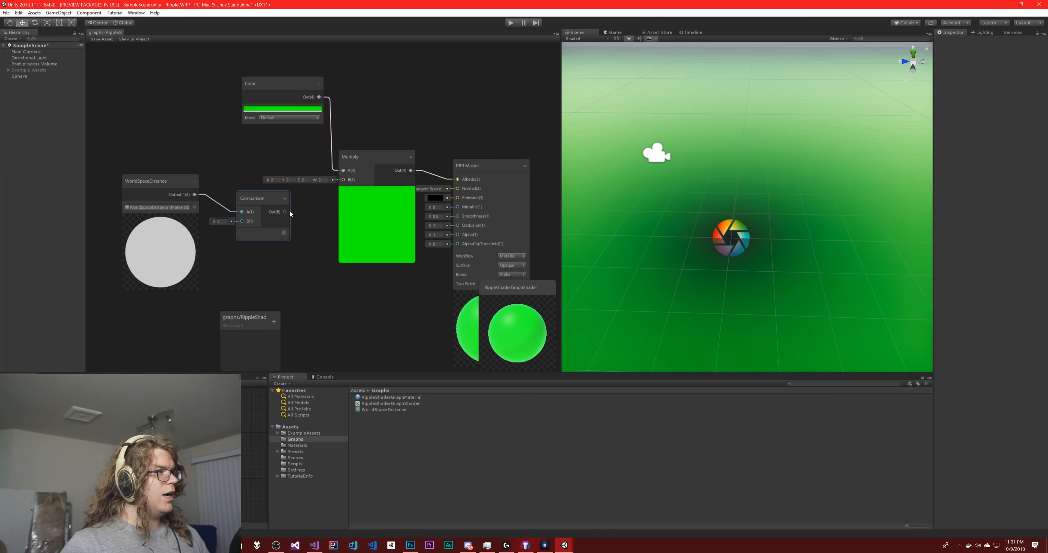
pyautogui.moveTo(258, 200); pyautogui.dragTo(253, 198)
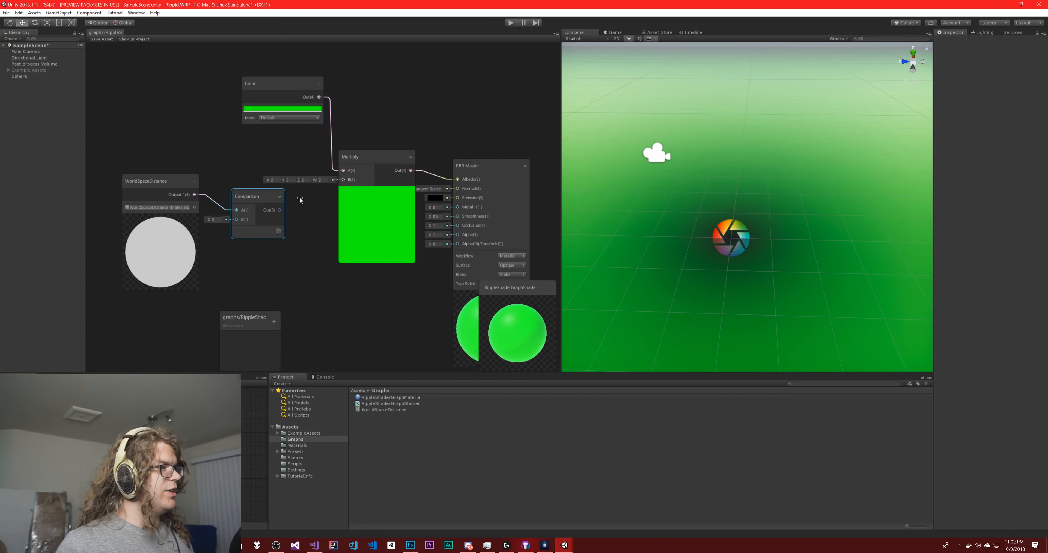
# - Add a Branch node with its Predicate fed by the Comparison node's output
pyautogui.moveTo(284, 211); pyautogui.dragTo(344, 180)
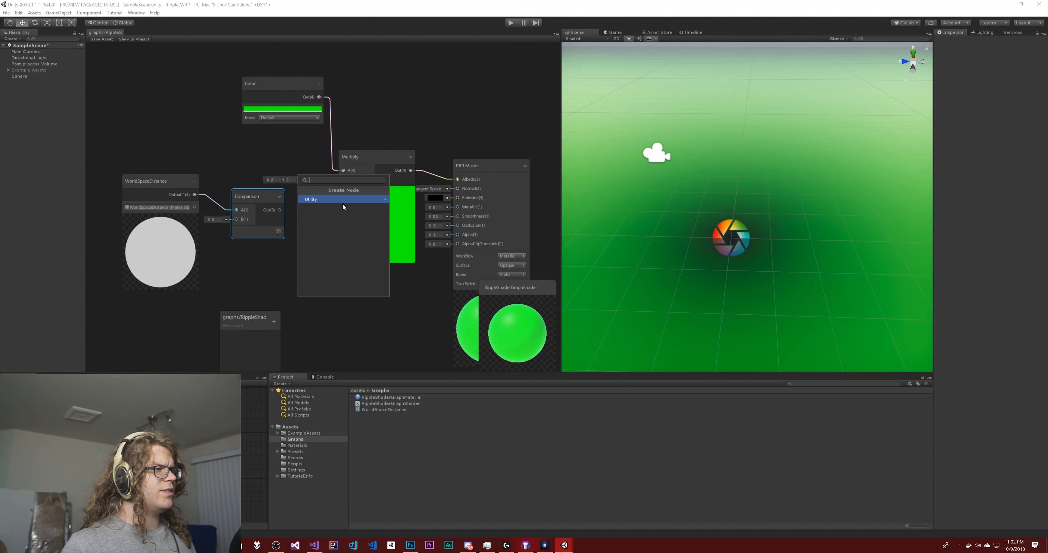
pyautogui.click(342, 200)
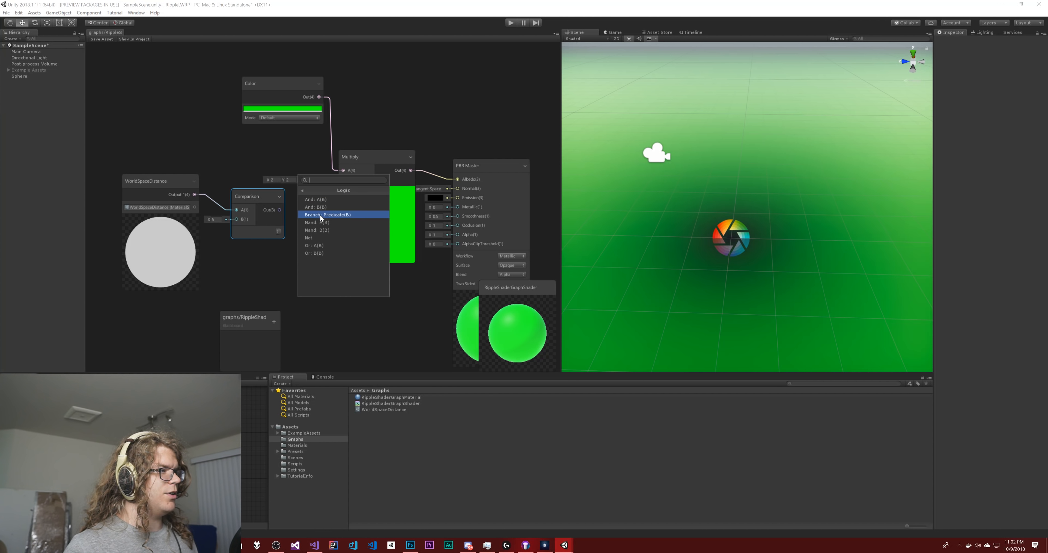
pyautogui.click(320, 216)
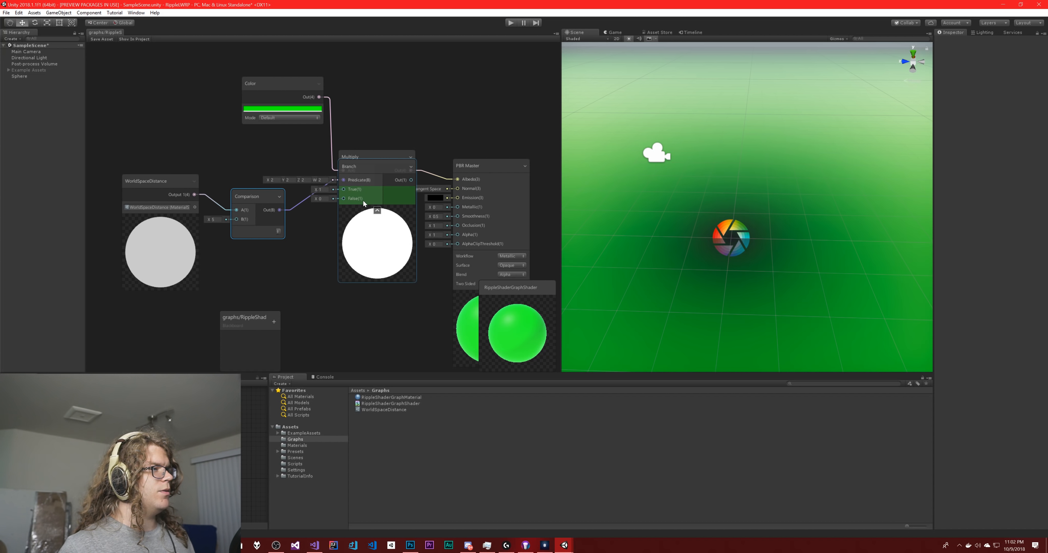
# - Spread out the Branch, Comparison and WorldSpaceDistance nodes and open the Comparison node's operator options
pyautogui.moveTo(363, 167); pyautogui.dragTo(322, 251)
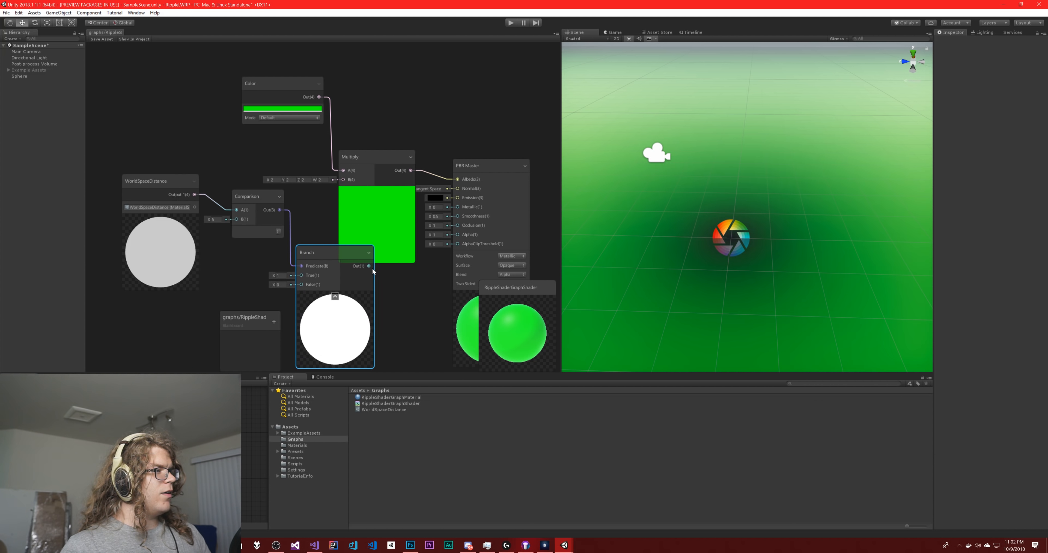
pyautogui.moveTo(331, 253); pyautogui.dragTo(304, 252)
pyautogui.moveTo(265, 195); pyautogui.dragTo(227, 198)
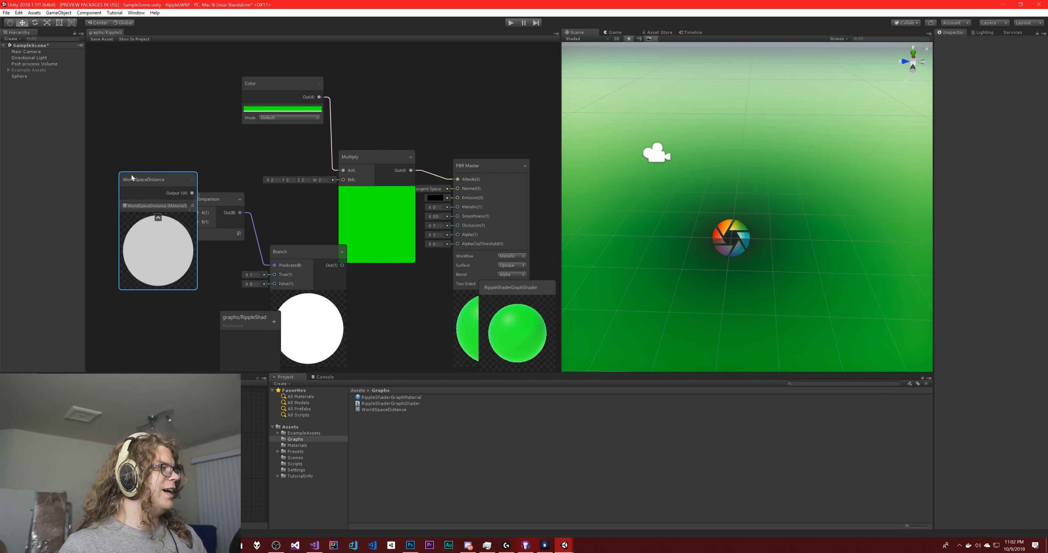
pyautogui.moveTo(131, 175); pyautogui.dragTo(122, 129)
pyautogui.moveTo(269, 237); pyautogui.dragTo(240, 234)
pyautogui.click(245, 224)
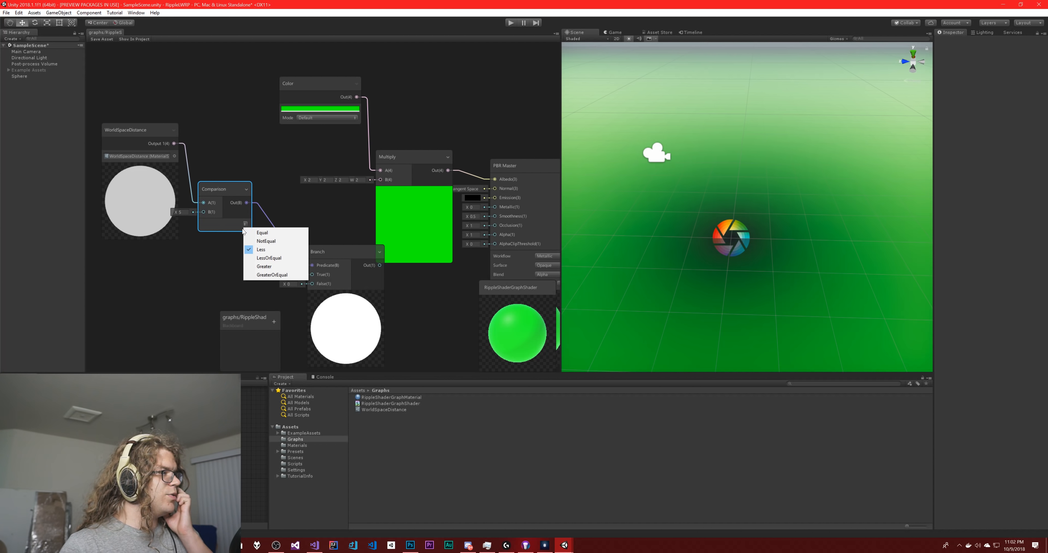
pyautogui.click(265, 256)
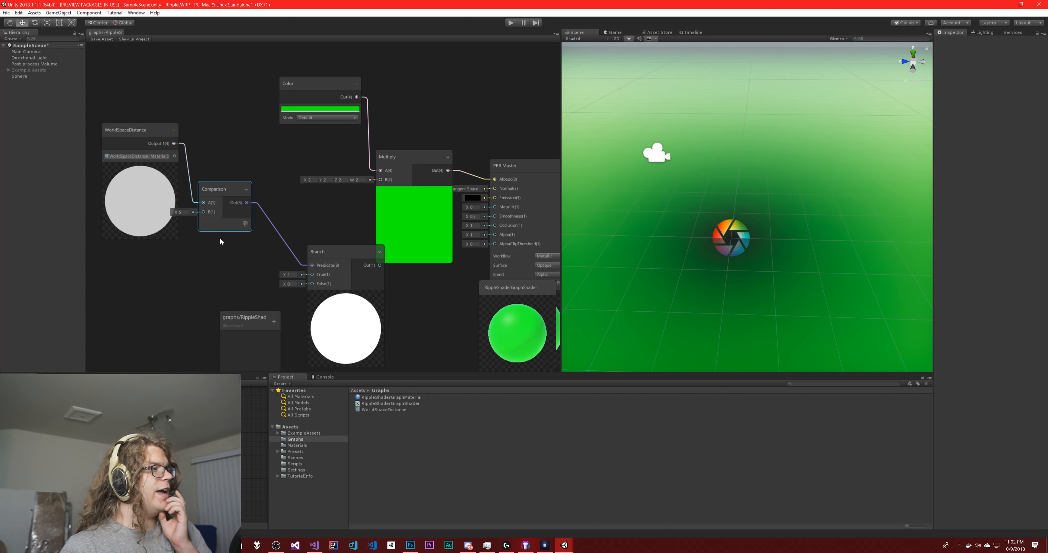
# - Move the Branch node close to the Comparison node and connect its output to Multiply's B input
pyautogui.moveTo(341, 250); pyautogui.dragTo(308, 211)
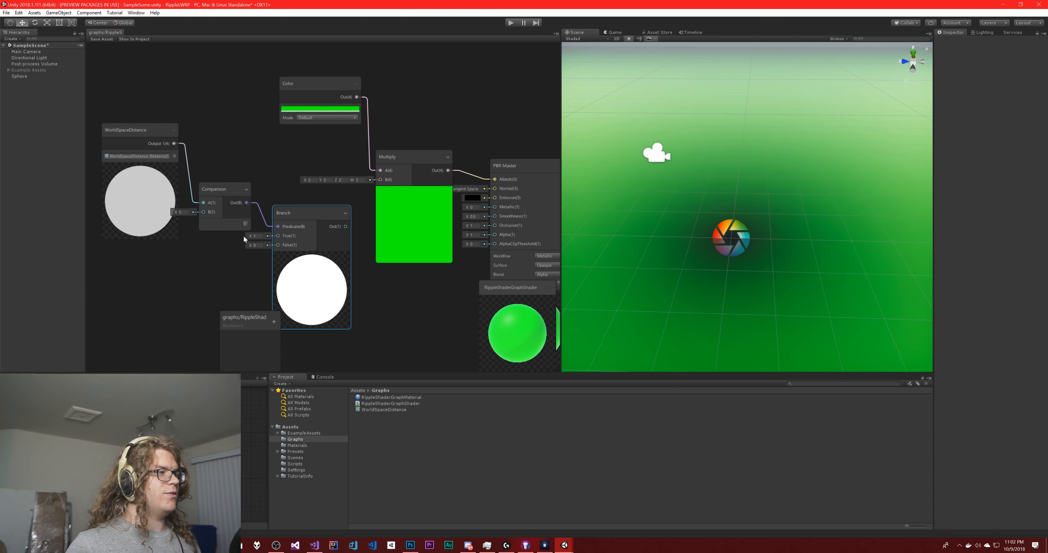
pyautogui.moveTo(293, 214); pyautogui.dragTo(295, 220)
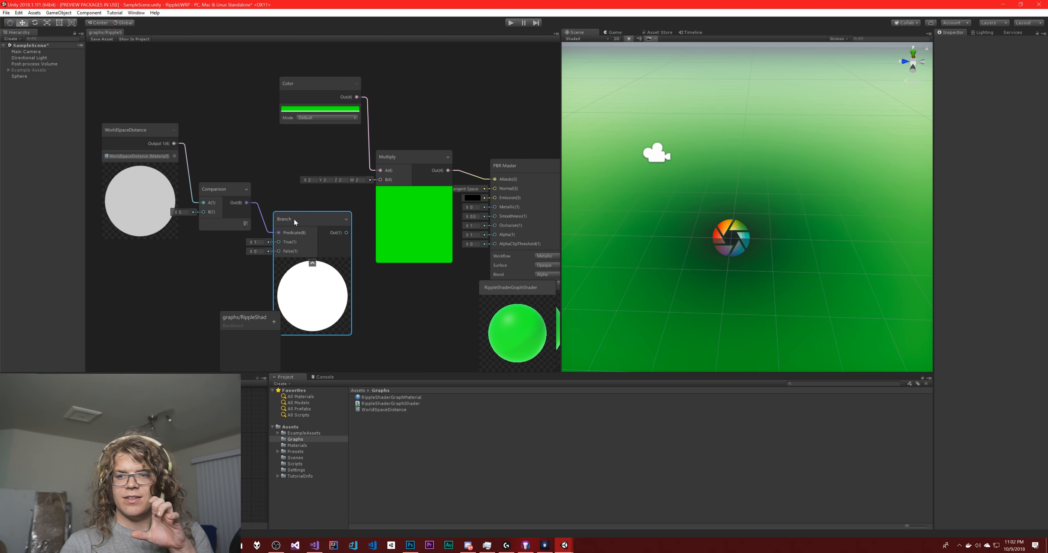
pyautogui.moveTo(346, 232); pyautogui.dragTo(380, 179)
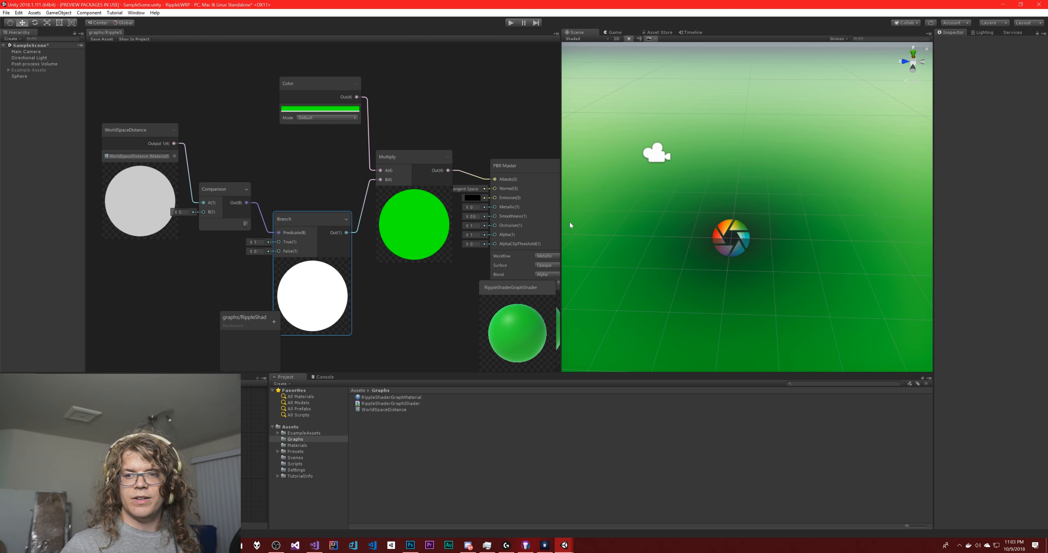
# - Set the Branch node's True value to 10 and save the shader graph asset
pyautogui.doubleClick(256, 242)
pyautogui.write('10')
pyautogui.click(101, 39)
# - Set the Branch node's True value to 1 and save the shader graph asset
pyautogui.doubleClick(256, 242)
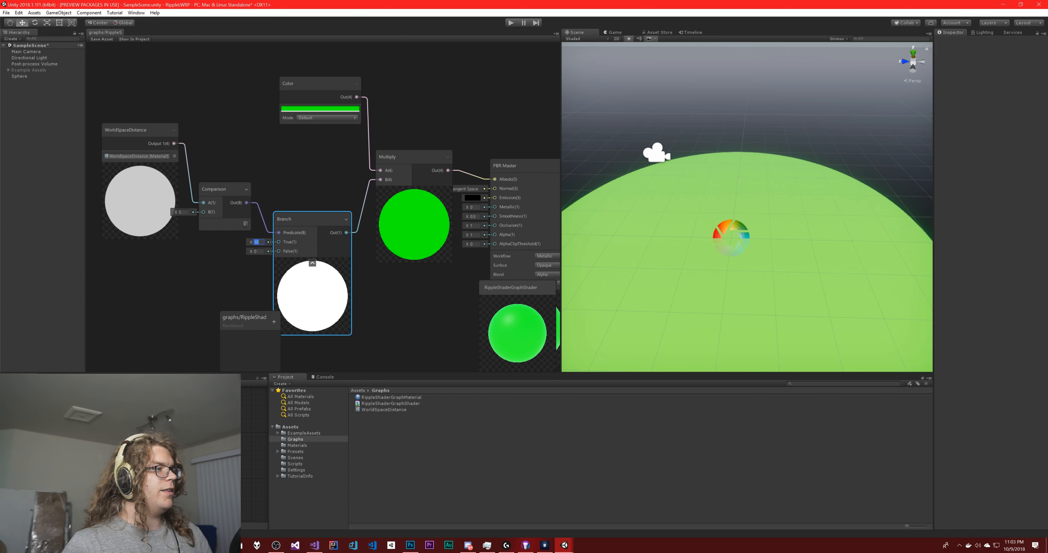
pyautogui.write('1')
pyautogui.click(102, 39)
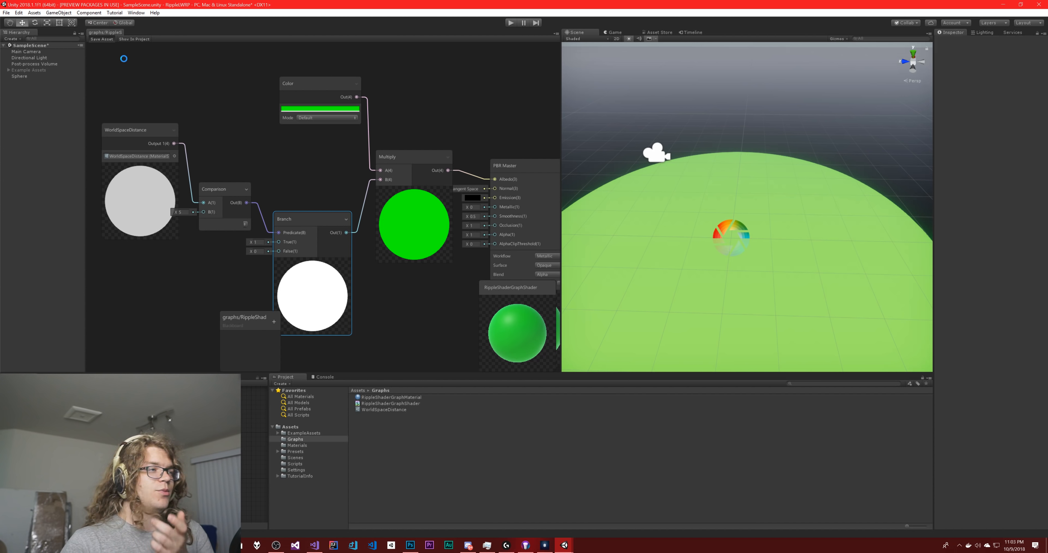
# - Connect the Multiply node's output to PBR Master's Emission input and save the shader graph asset
pyautogui.moveTo(448, 170); pyautogui.dragTo(494, 197)
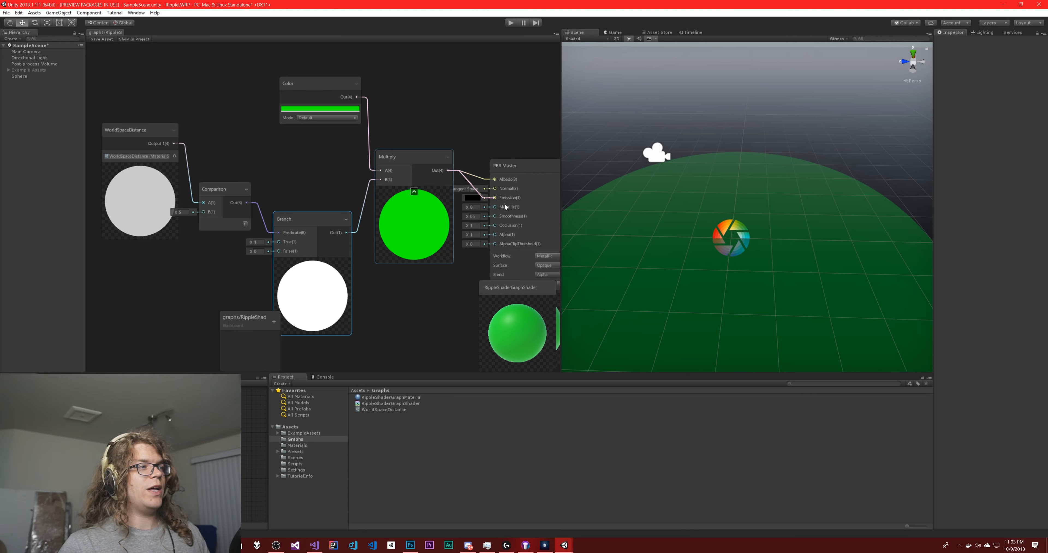
pyautogui.click(105, 40)
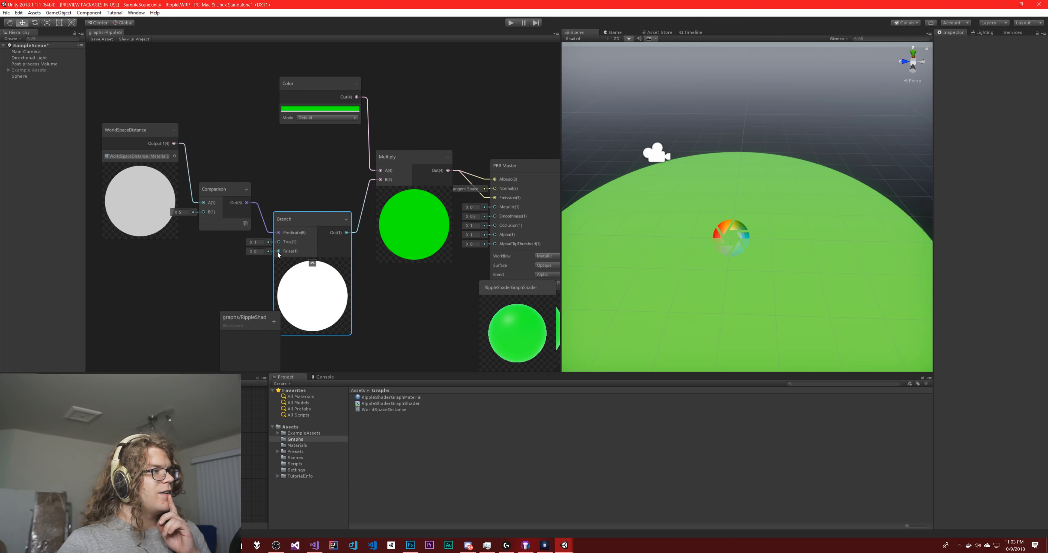
# - Delete the Multiply node and rearrange the Color, Branch, Comparison and WorldSpaceDistance nodes so the Branch sits beside PBR Master
pyautogui.click(405, 155)
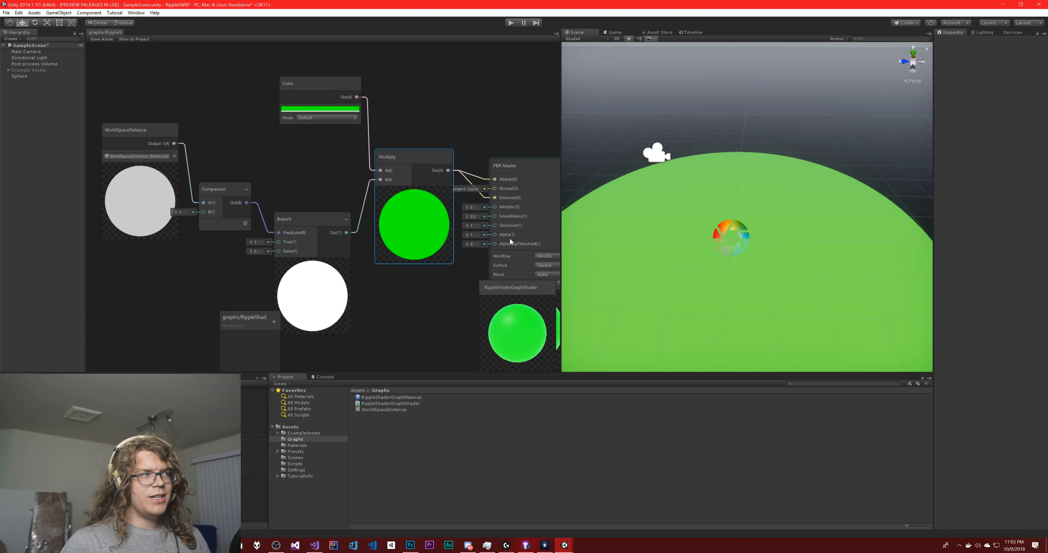
pyautogui.press('Delete')
pyautogui.click(317, 85)
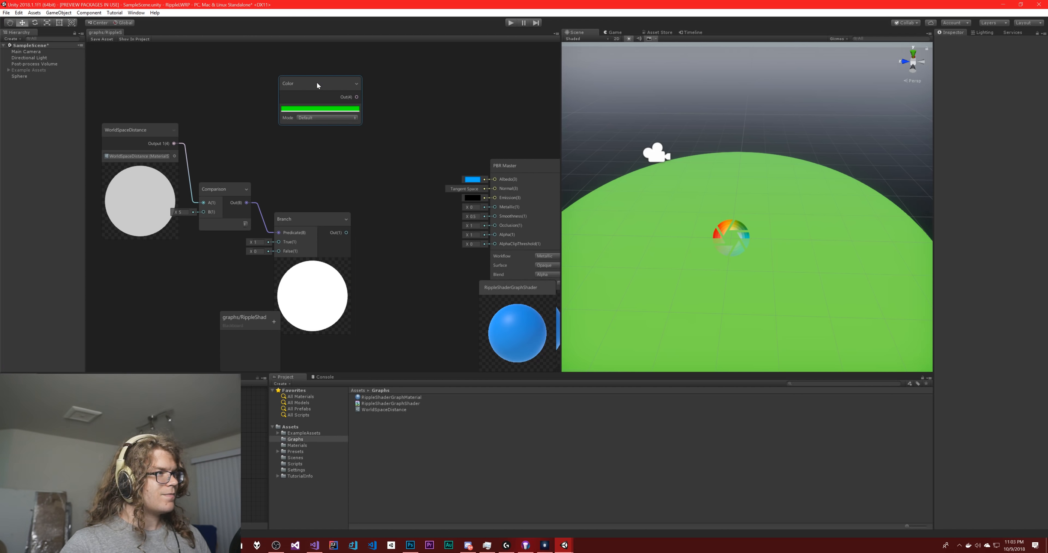
pyautogui.moveTo(316, 81); pyautogui.dragTo(153, 272)
pyautogui.moveTo(300, 217); pyautogui.dragTo(379, 162)
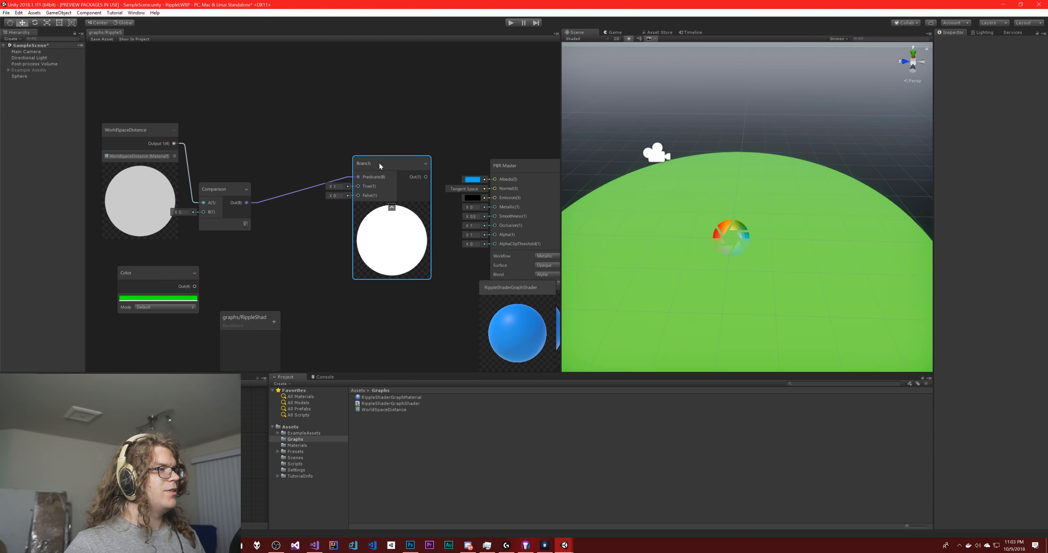
pyautogui.moveTo(218, 194); pyautogui.dragTo(276, 163)
pyautogui.moveTo(137, 140); pyautogui.dragTo(181, 160)
# - Connect the green Color node to the Branch node's True input and a new Color node to its False input
pyautogui.moveTo(150, 272); pyautogui.dragTo(358, 186)
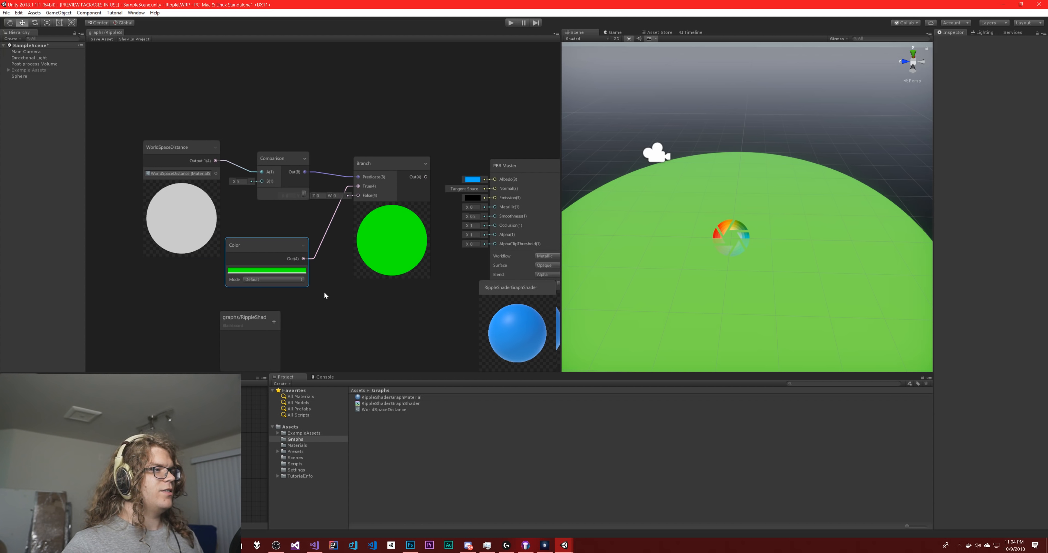
pyautogui.rightClick(344, 312)
pyautogui.click(355, 316)
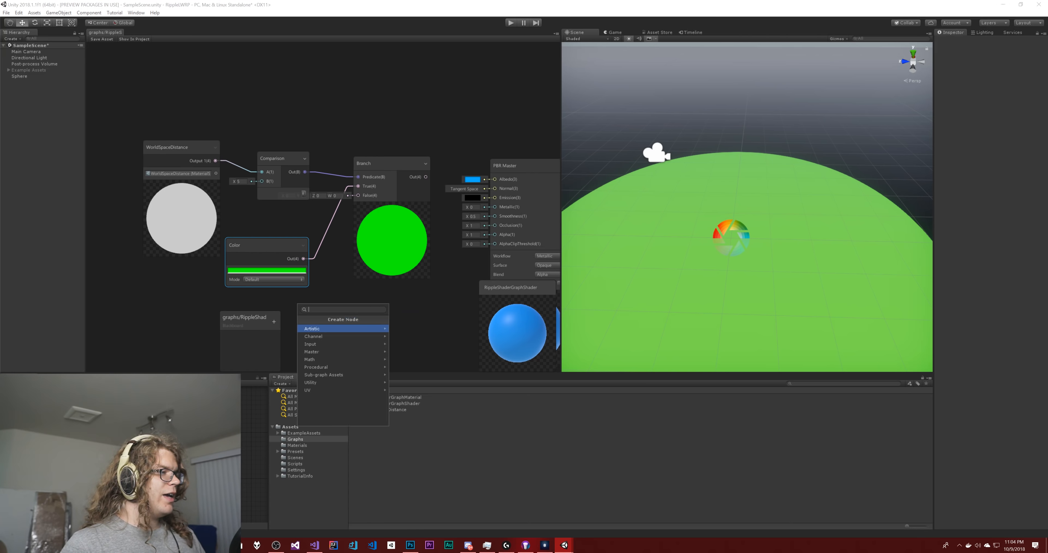
pyautogui.write('col')
pyautogui.press('Return')
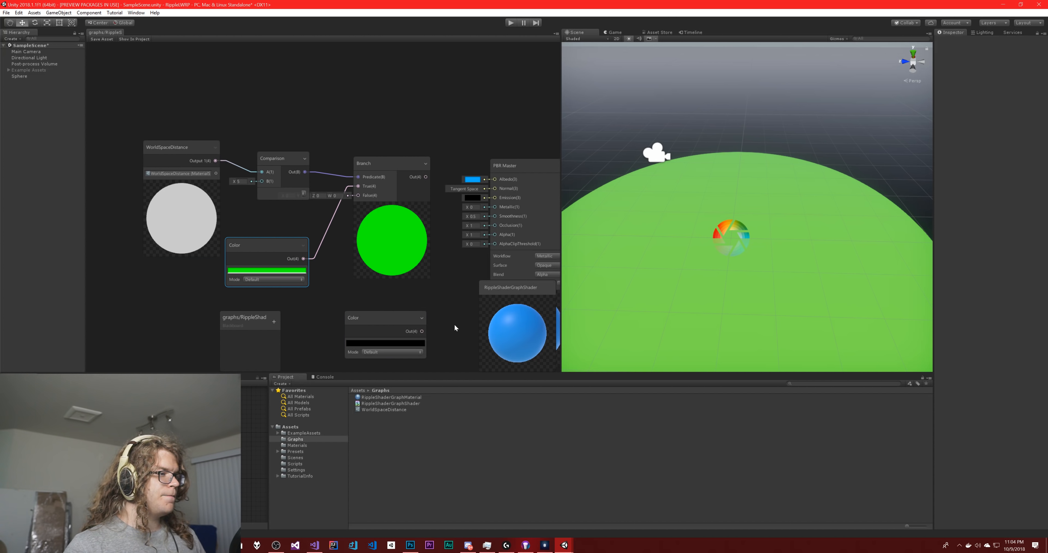
pyautogui.moveTo(423, 331); pyautogui.dragTo(358, 195)
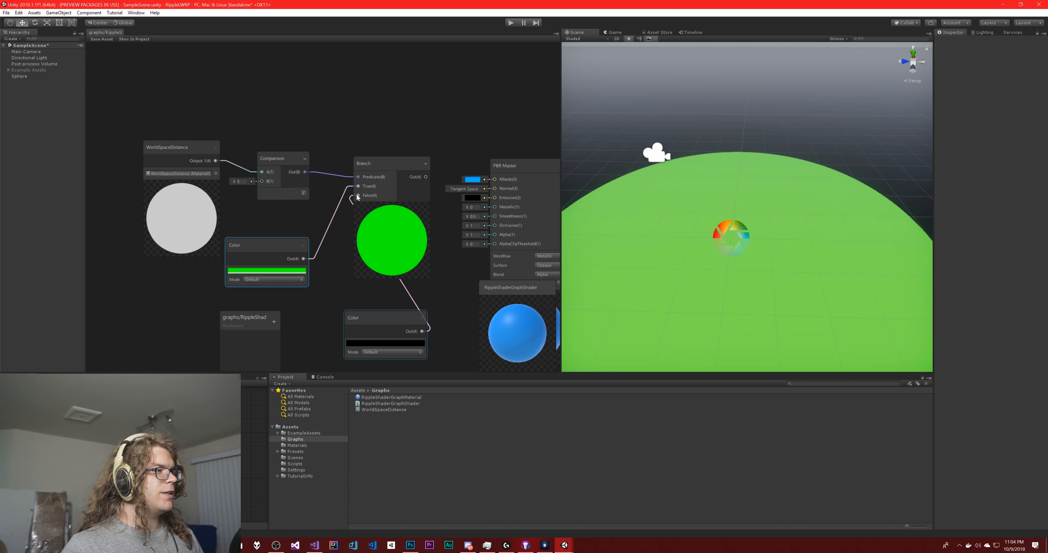
# - Set the new Color node to opaque red (R 255, G 0, B 0, A 255) and place it below the green Color node
pyautogui.moveTo(384, 327); pyautogui.dragTo(339, 314)
pyautogui.click(337, 336)
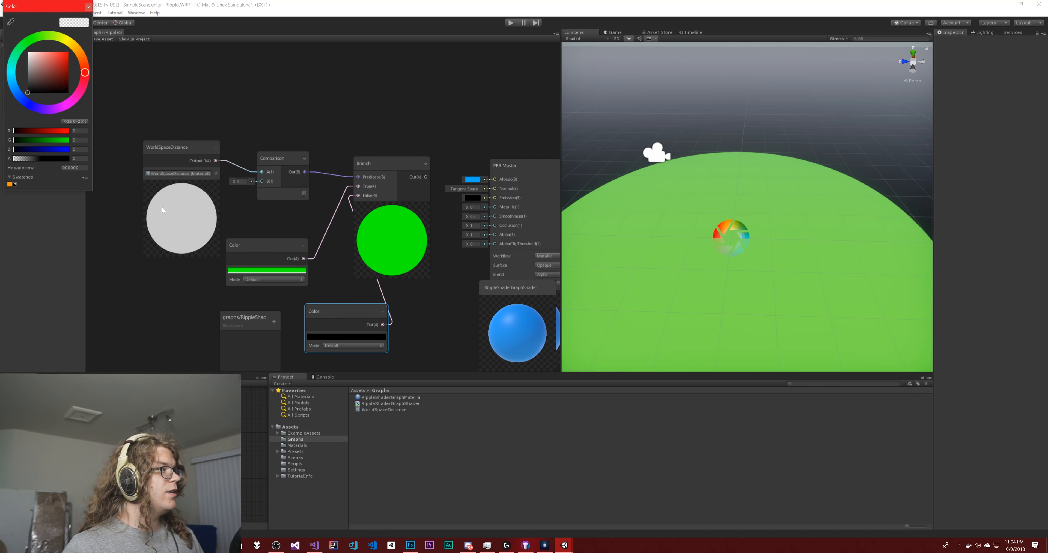
pyautogui.click(68, 52)
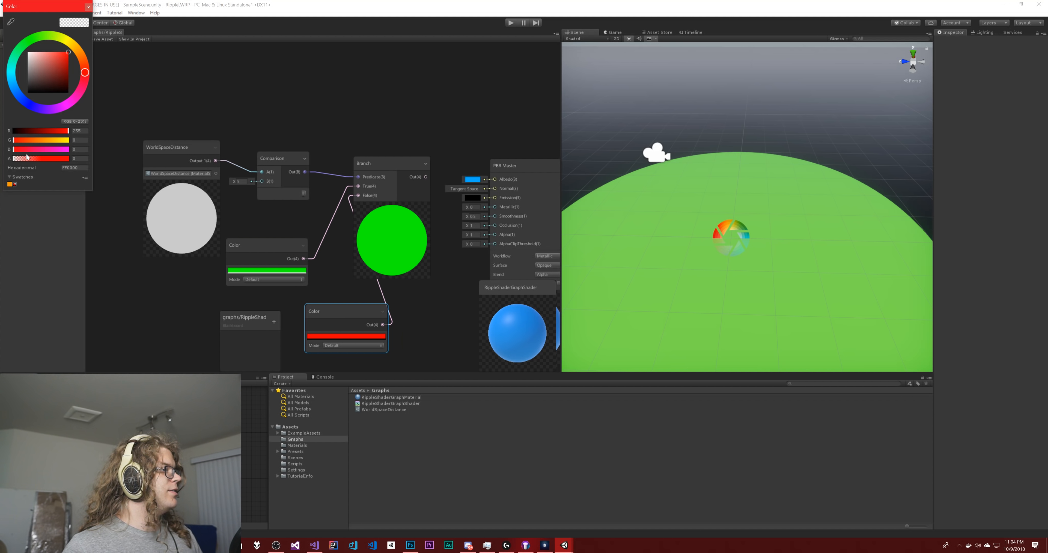
pyautogui.moveTo(26, 157); pyautogui.dragTo(97, 68)
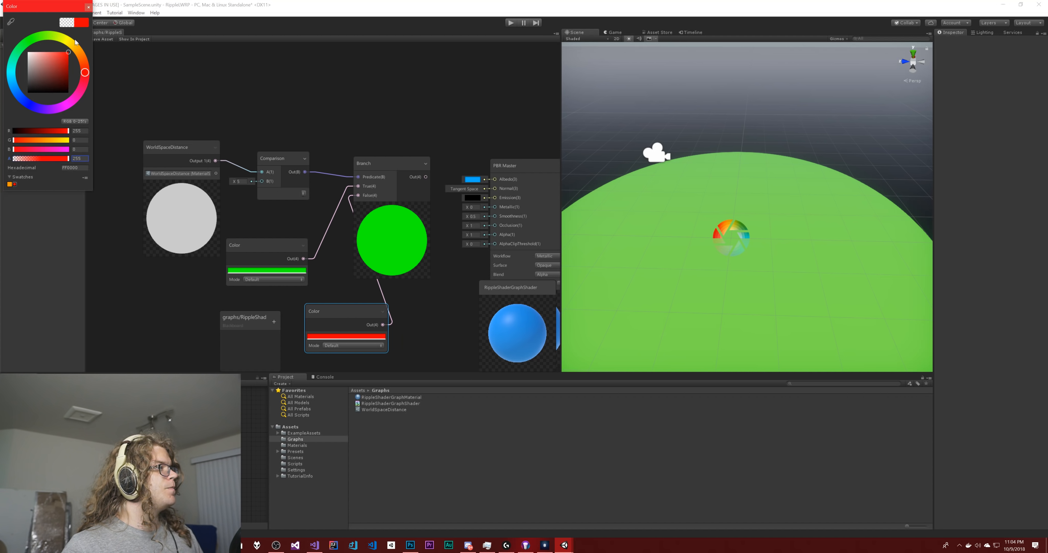
pyautogui.click(88, 6)
pyautogui.moveTo(345, 310); pyautogui.dragTo(299, 307)
# - Connect the Branch node's output to PBR Master's Albedo and Emission inputs and save the shader graph asset
pyautogui.moveTo(426, 177); pyautogui.dragTo(492, 179)
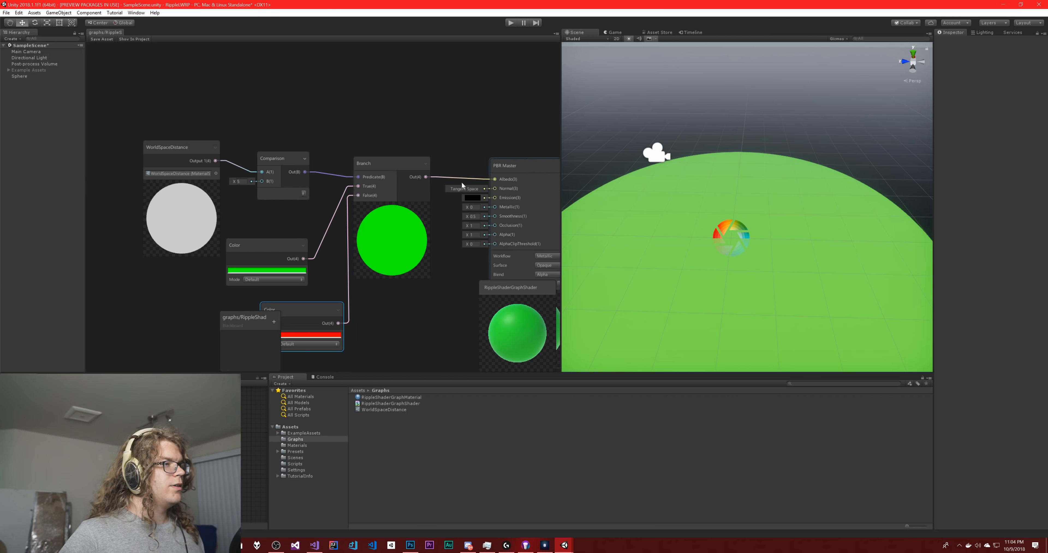
pyautogui.moveTo(426, 176); pyautogui.dragTo(476, 198)
pyautogui.moveTo(474, 202); pyautogui.dragTo(475, 199)
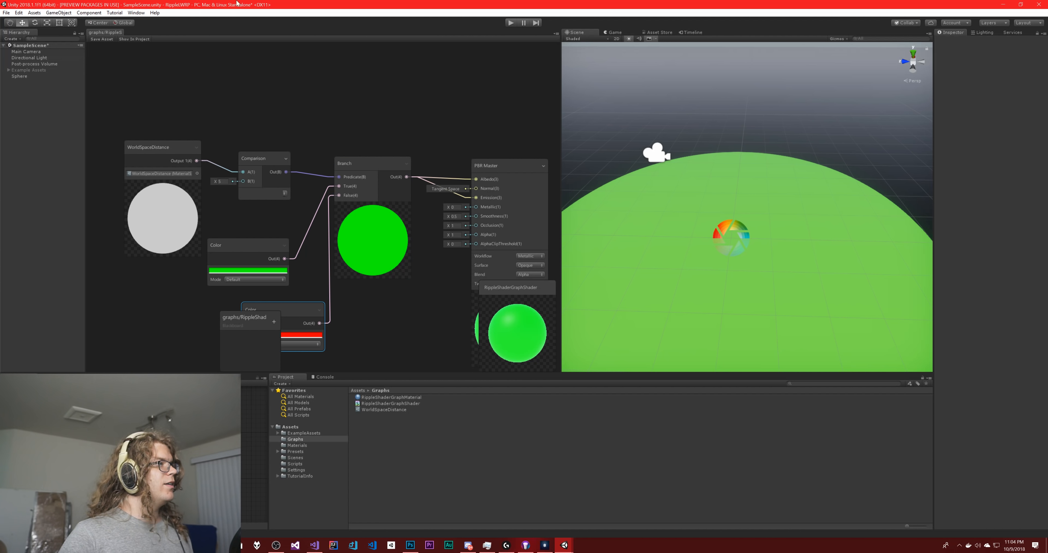
pyautogui.click(104, 38)
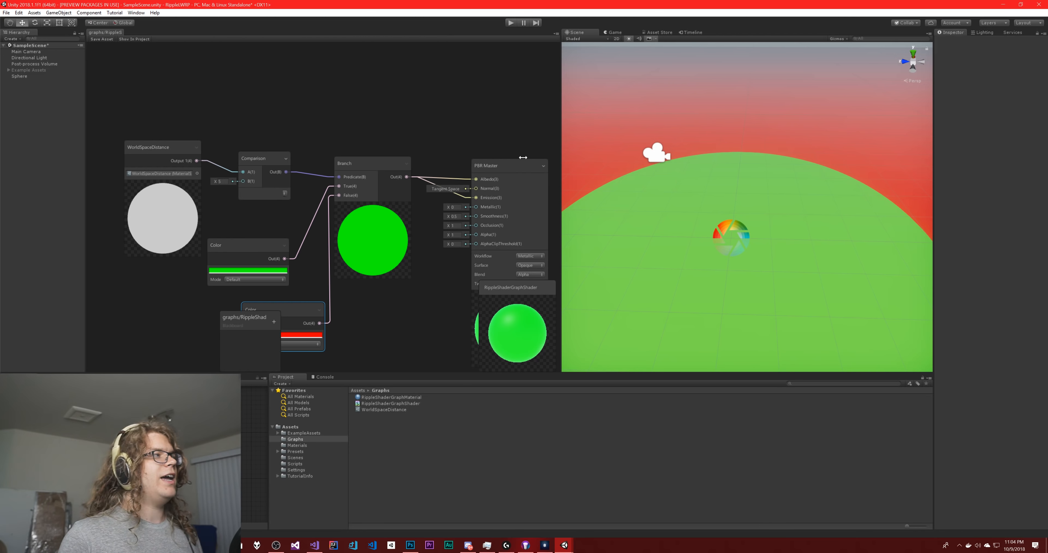
# - Toggle the Post Process Volume component and the Main Camera's Post Process Layer off and back on to compare the scene
pyautogui.click(35, 64)
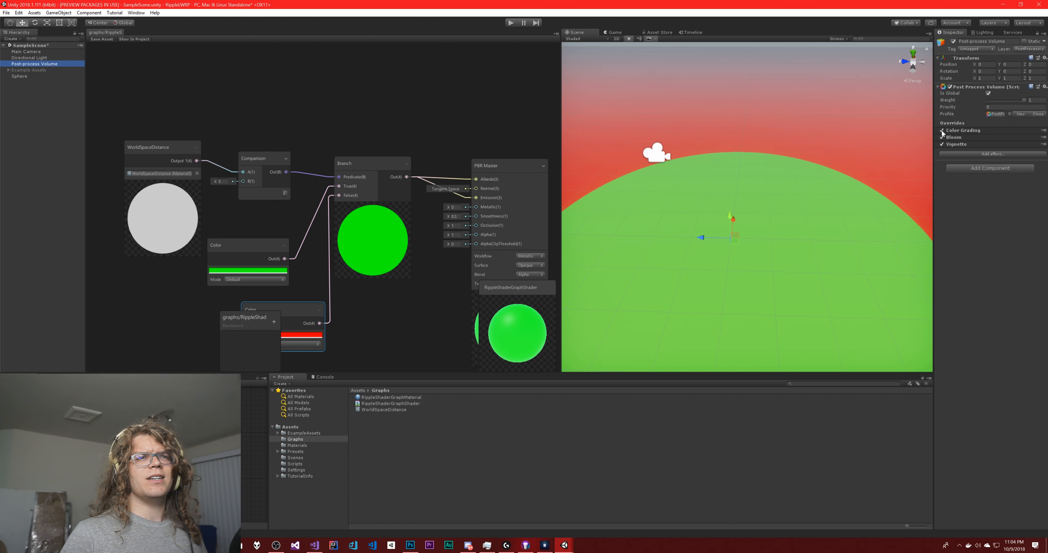
pyautogui.click(950, 88)
pyautogui.click(950, 87)
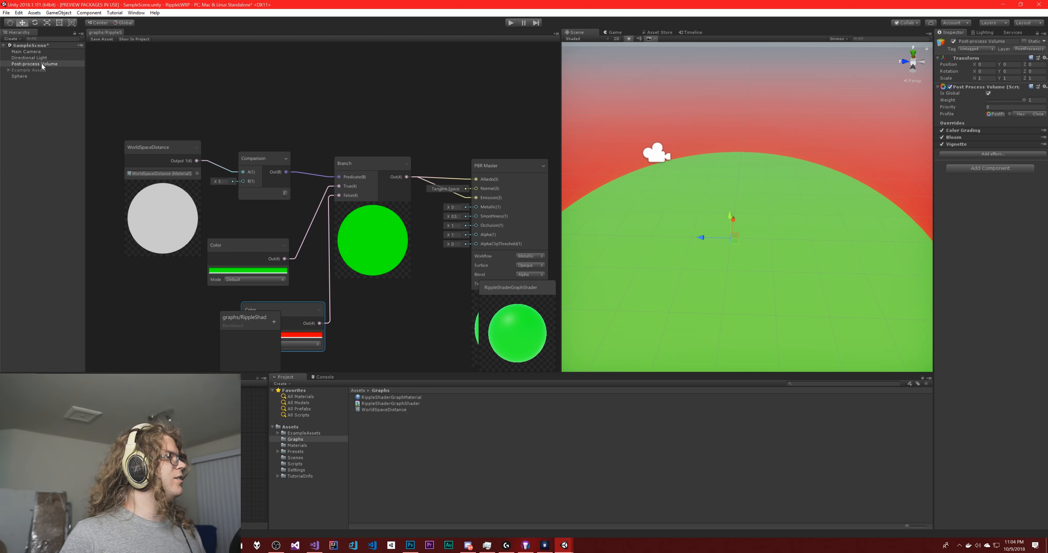
pyautogui.click(26, 51)
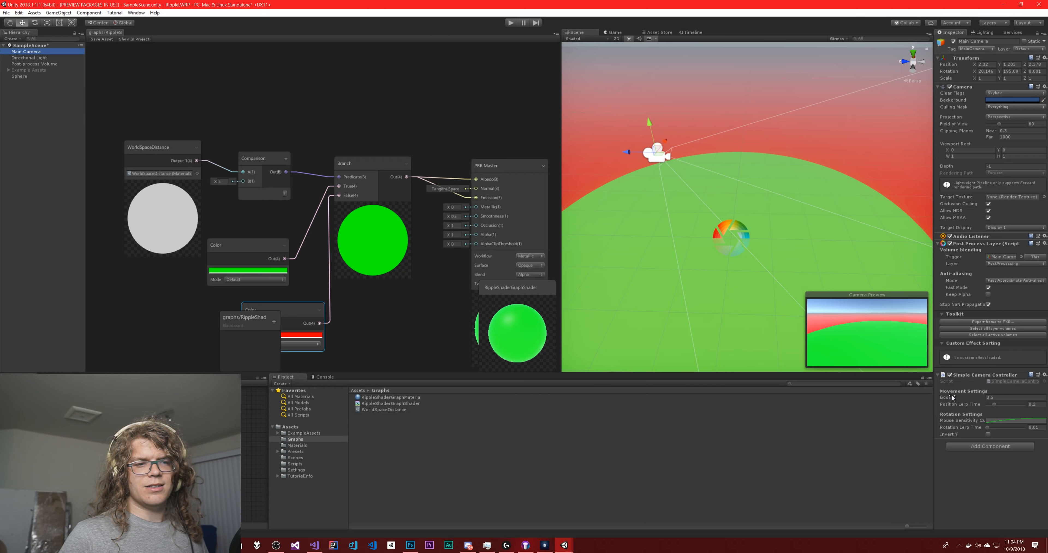
pyautogui.click(951, 244)
pyautogui.click(951, 244)
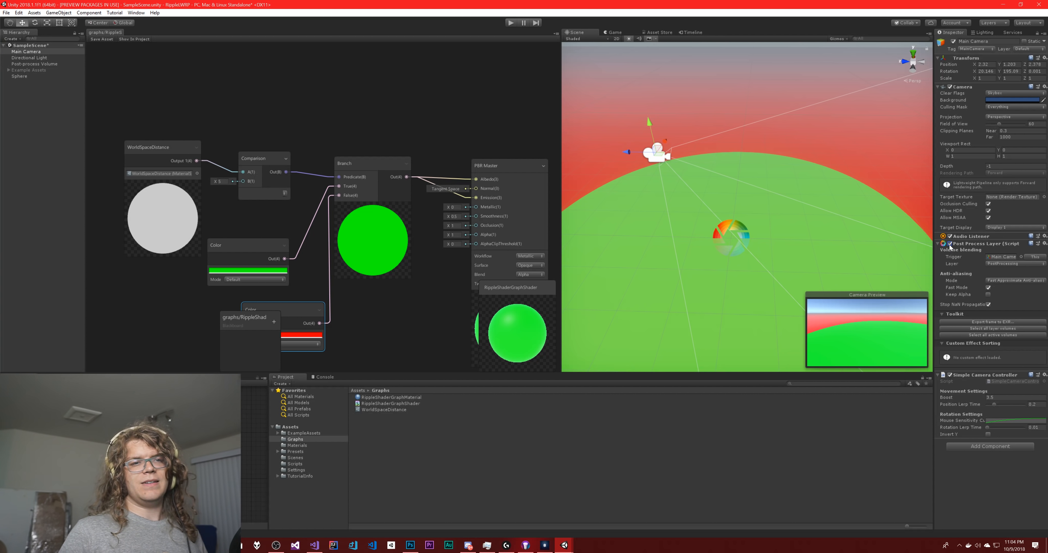
# - Toggle Fog off and back on in the scene's lighting settings to compare the scene
pyautogui.click(985, 33)
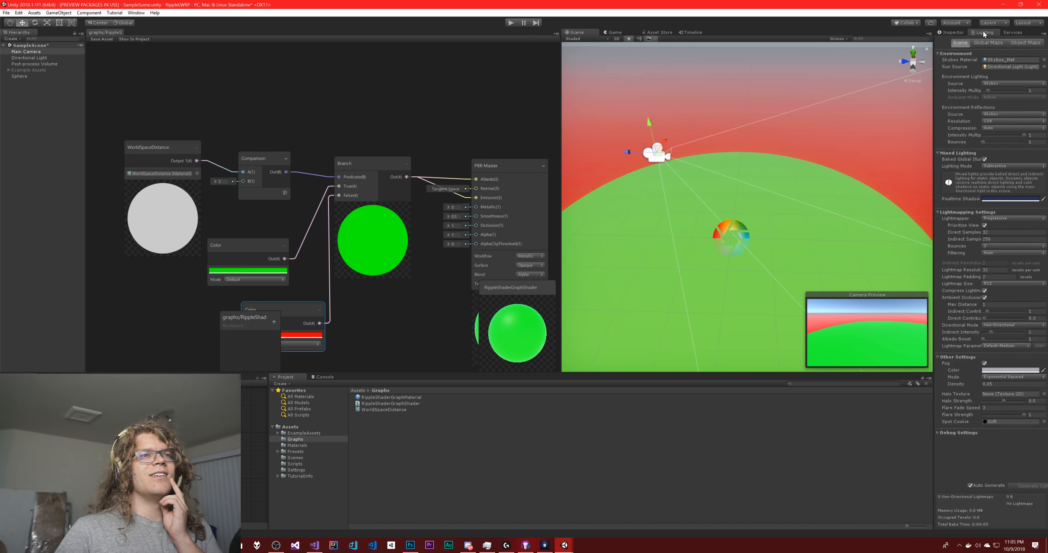
pyautogui.click(985, 363)
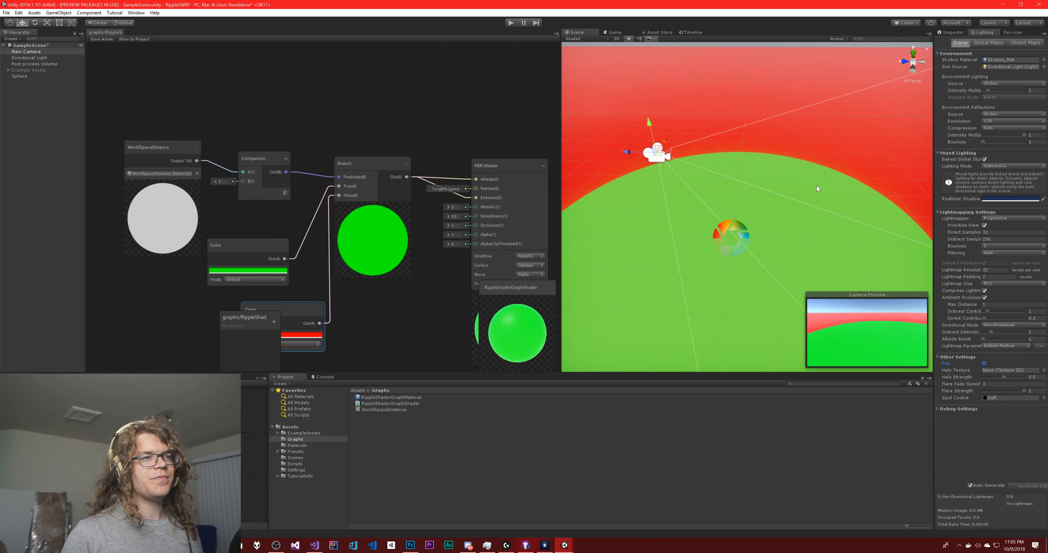
pyautogui.click(985, 364)
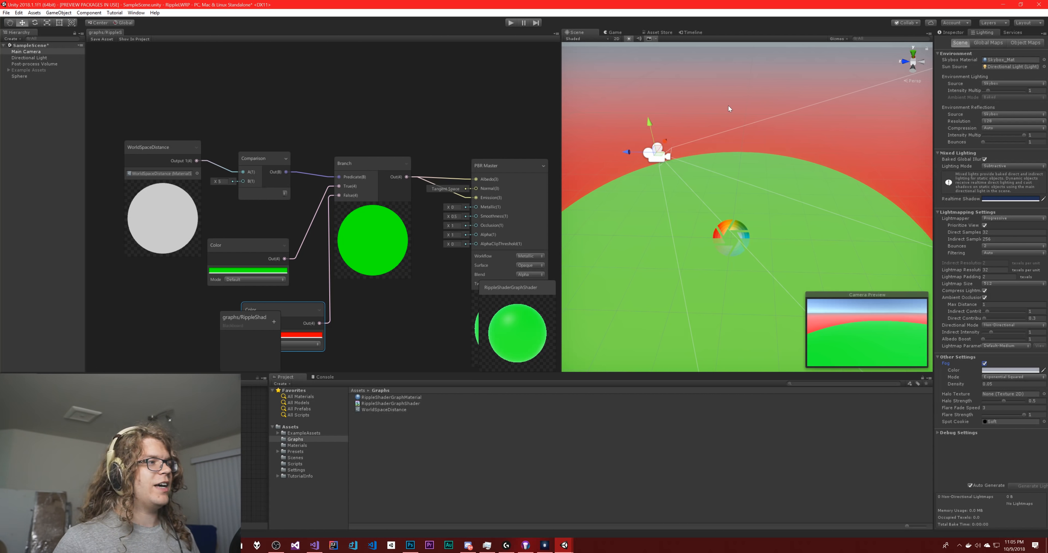
# - Stack the green and red Color nodes closely below the Comparison node and move the WorldSpaceDistance node slightly up
pyautogui.moveTo(251, 241); pyautogui.dragTo(255, 219)
pyautogui.moveTo(285, 310); pyautogui.dragTo(255, 278)
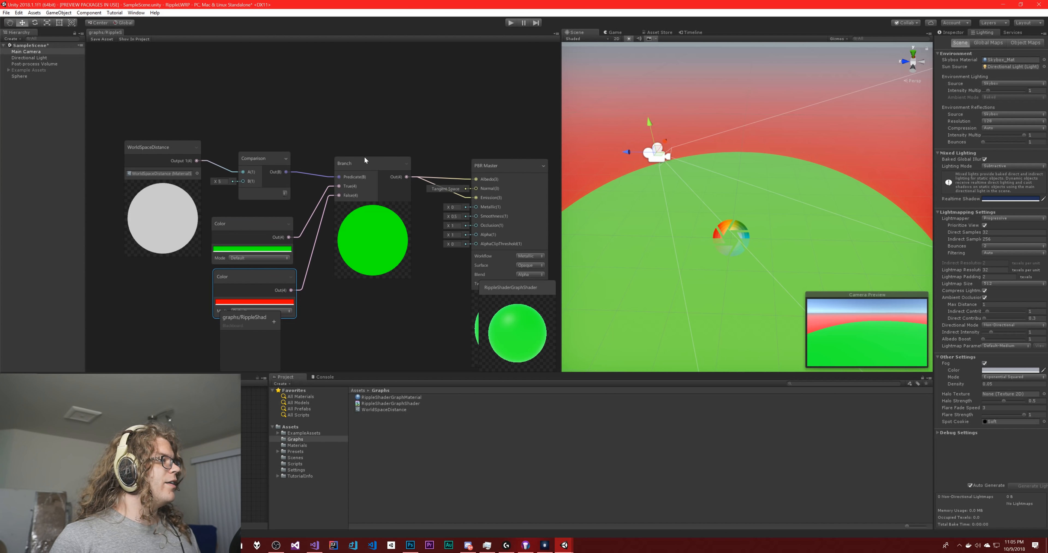
pyautogui.moveTo(147, 149); pyautogui.dragTo(150, 135)
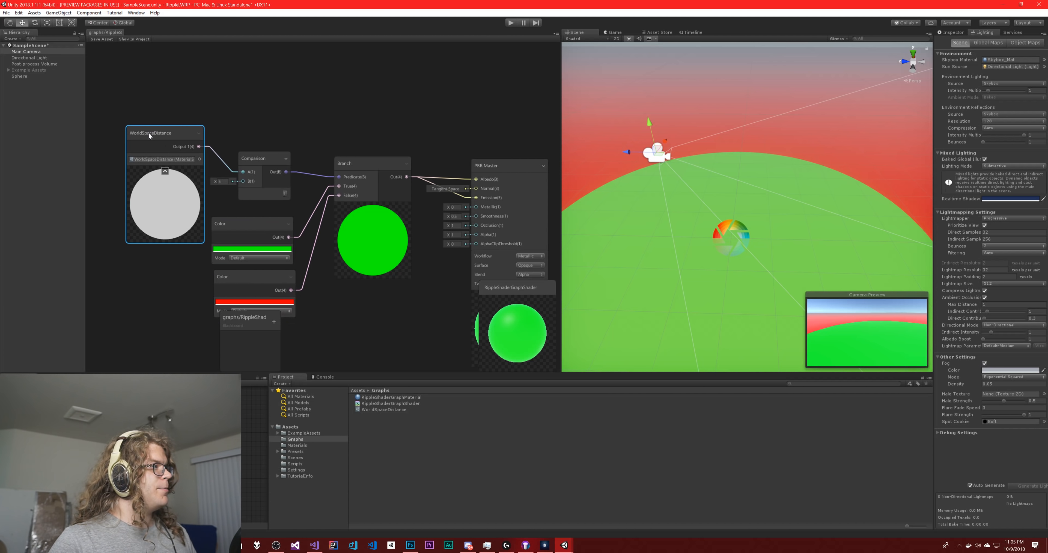
pyautogui.rightClick(144, 135)
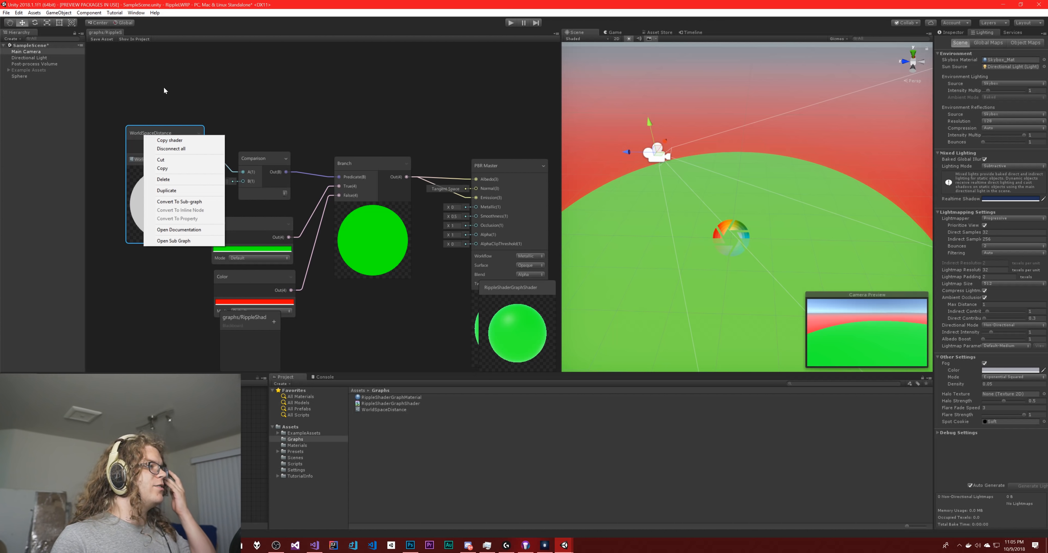
pyautogui.click(153, 100)
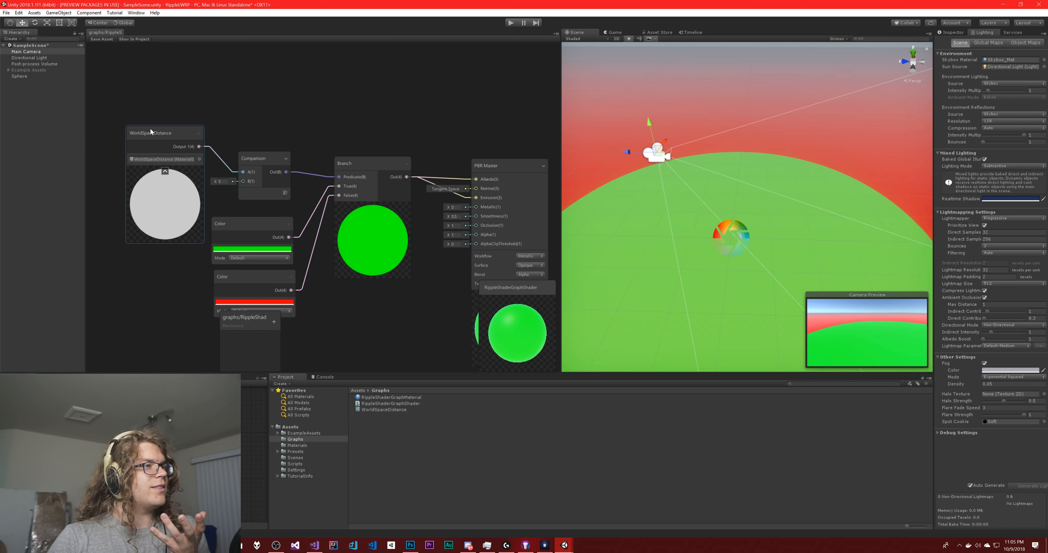
# - Show RippleShaderGraphMaterial's properties in the Inspector and widen that panel
pyautogui.click(20, 76)
pyautogui.click(369, 397)
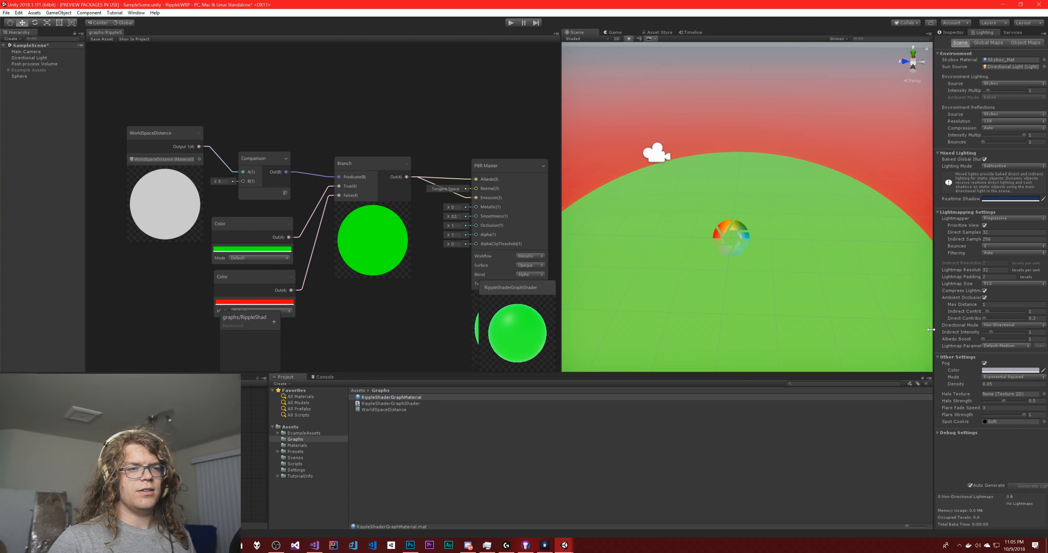
pyautogui.moveTo(933, 333); pyautogui.dragTo(871, 171)
pyautogui.click(885, 32)
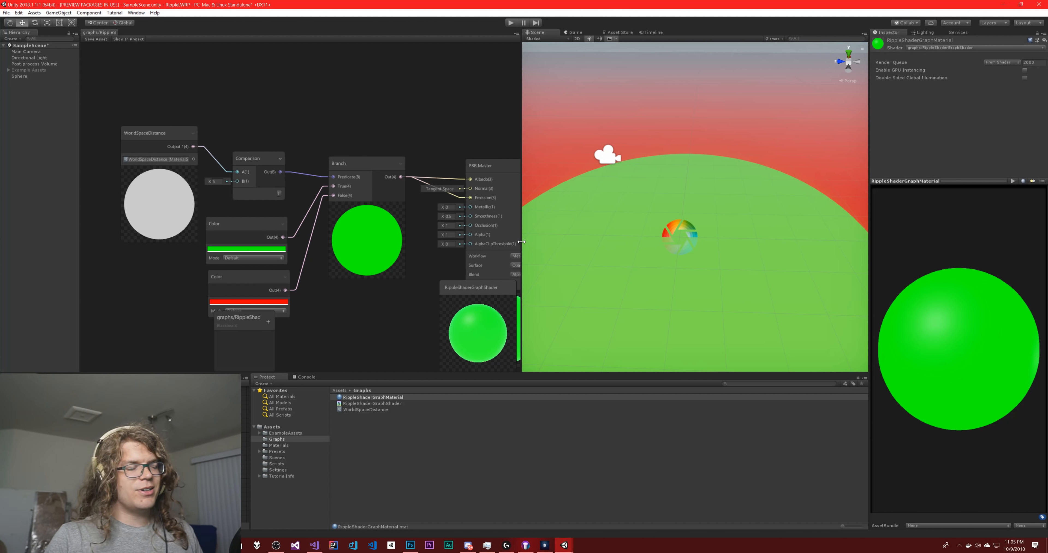
# - Move the WorldSpaceDistance node slightly up and the Comparison node closer to the Branch node
pyautogui.click(140, 138)
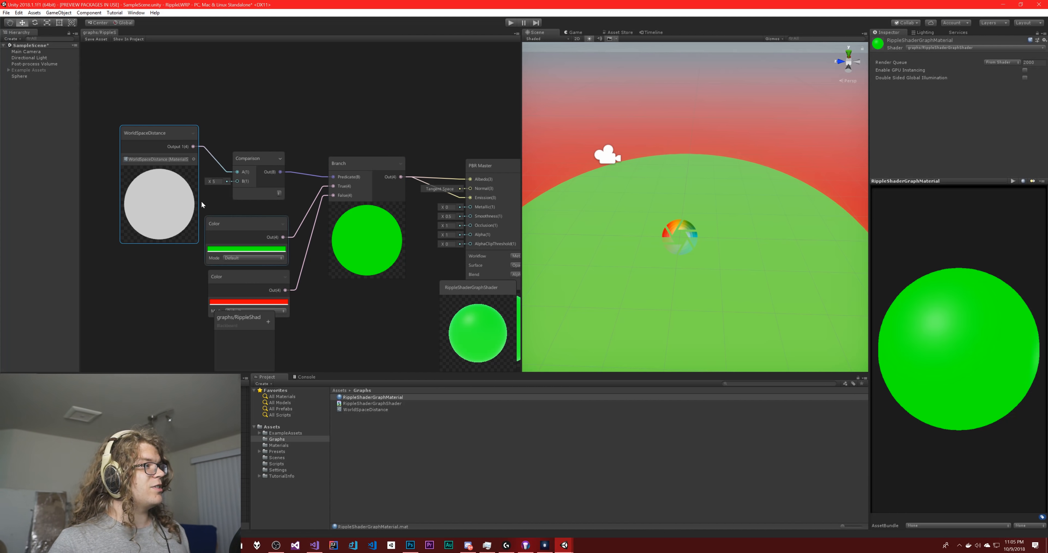
pyautogui.moveTo(149, 136); pyautogui.dragTo(148, 134)
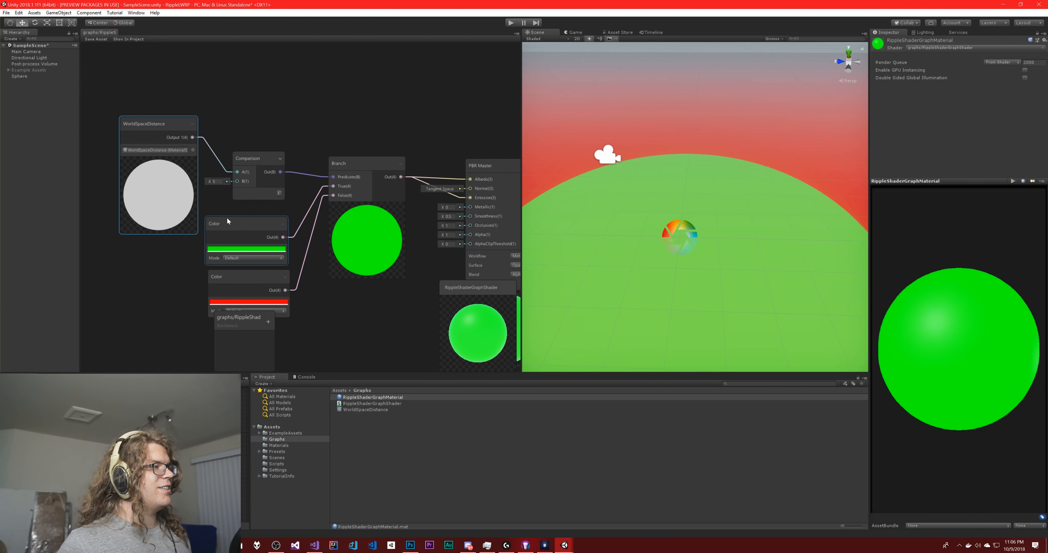
pyautogui.moveTo(256, 160); pyautogui.dragTo(269, 152)
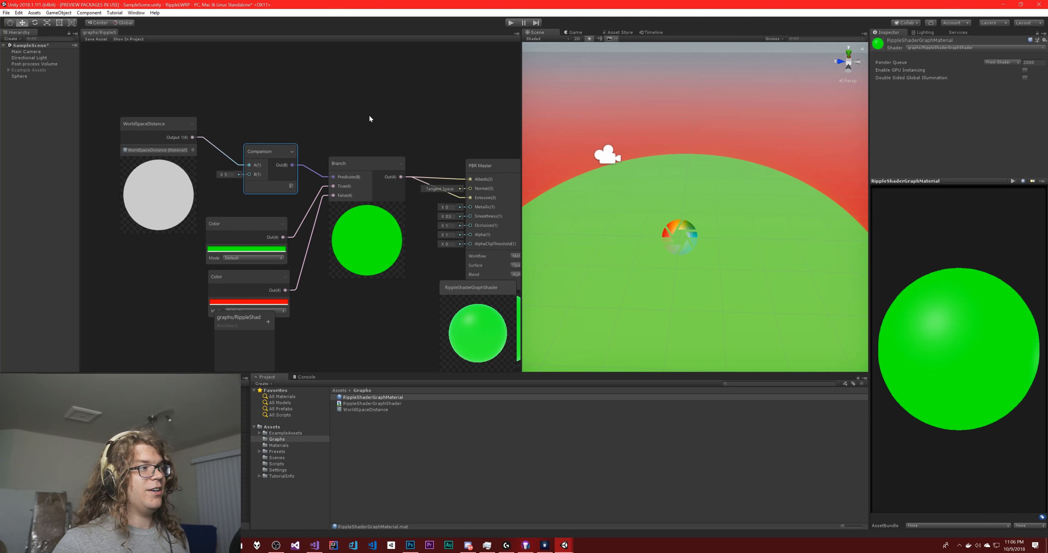
pyautogui.click(367, 164)
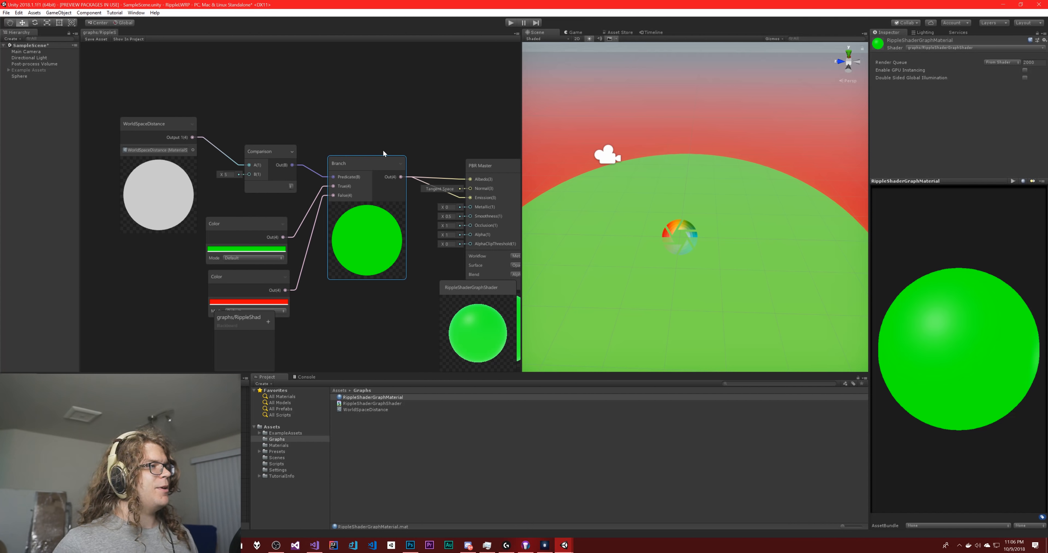
pyautogui.rightClick(353, 100)
pyautogui.click(311, 112)
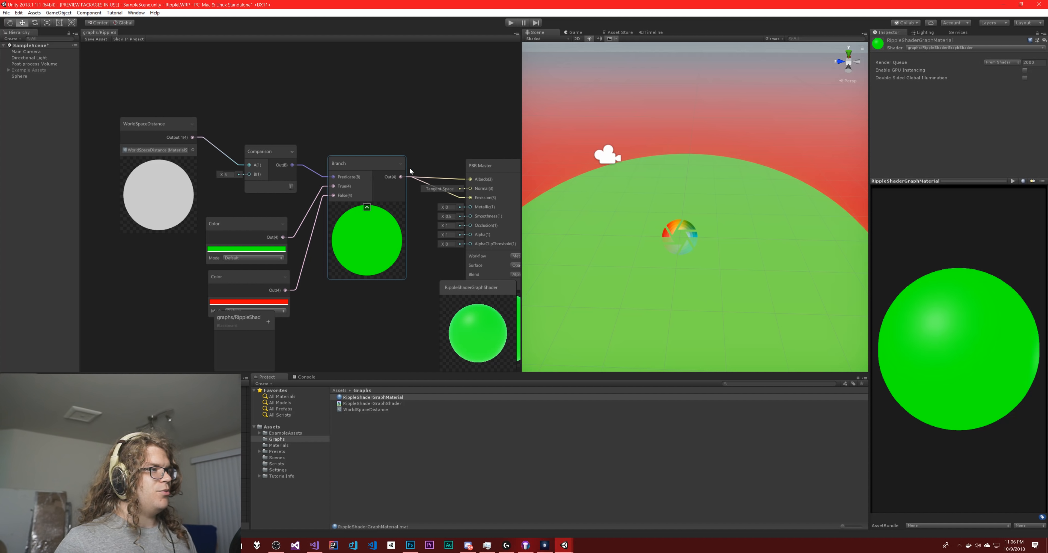
# - Delete both connections from the Branch node to PBR Master and save the shader graph asset
pyautogui.click(423, 178)
pyautogui.press('Delete')
pyautogui.click(423, 178)
pyautogui.press('Delete')
pyautogui.click(96, 38)
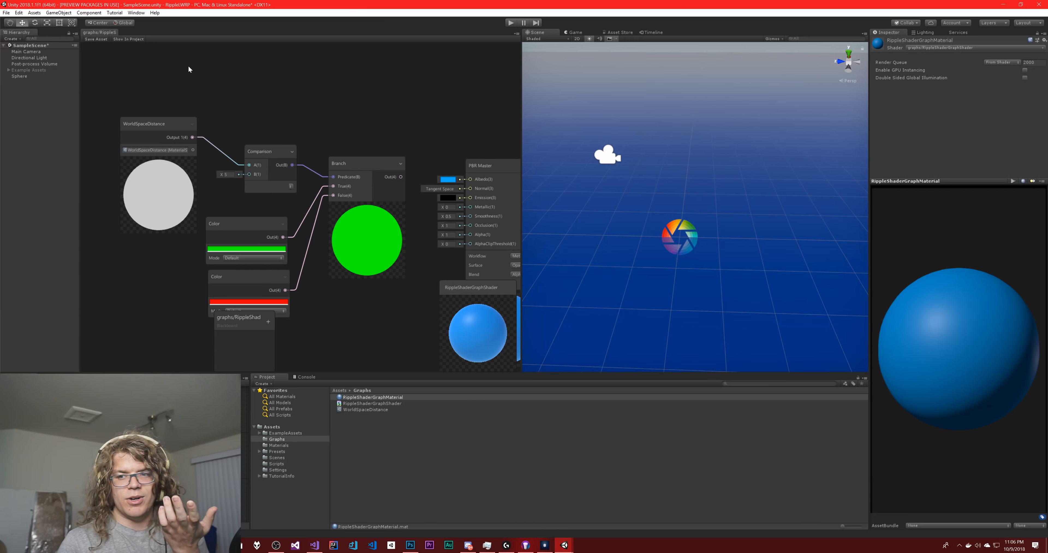
# - Reconnect the Branch node's output to PBR Master's Albedo and Emission inputs
pyautogui.rightClick(366, 93)
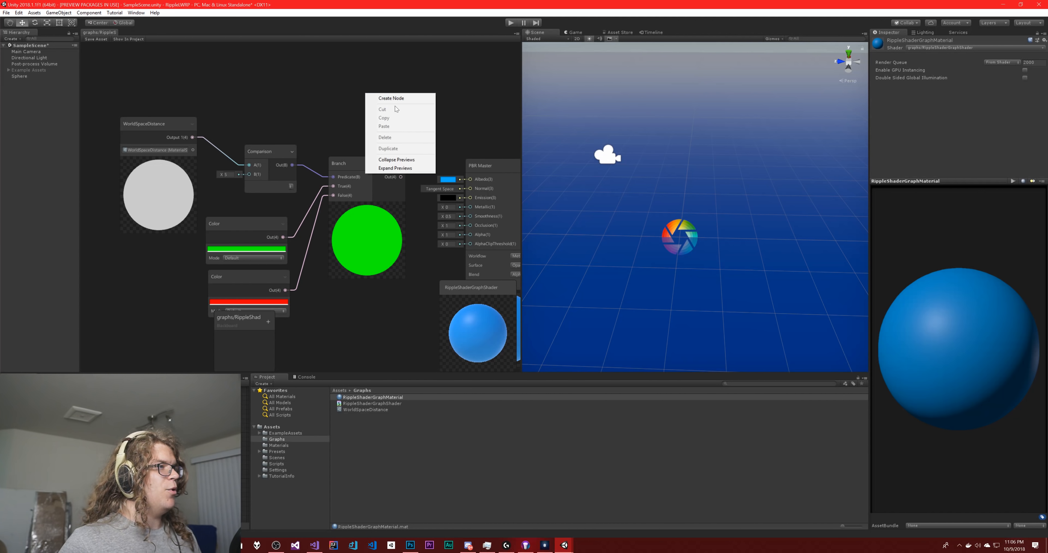
pyautogui.click(333, 91)
pyautogui.click(405, 189)
pyautogui.moveTo(401, 176); pyautogui.dragTo(471, 179)
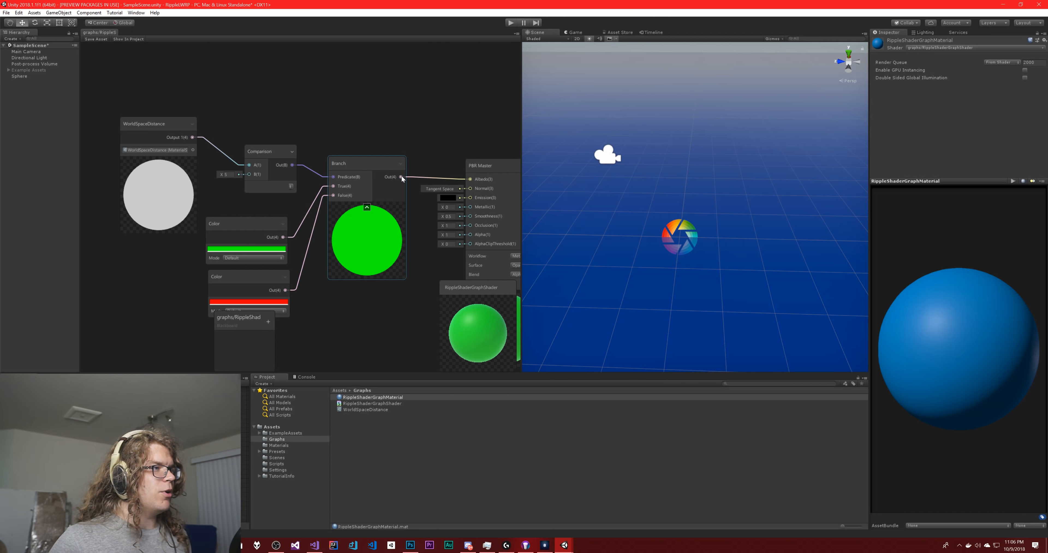
pyautogui.moveTo(401, 177); pyautogui.dragTo(471, 198)
pyautogui.click(454, 130)
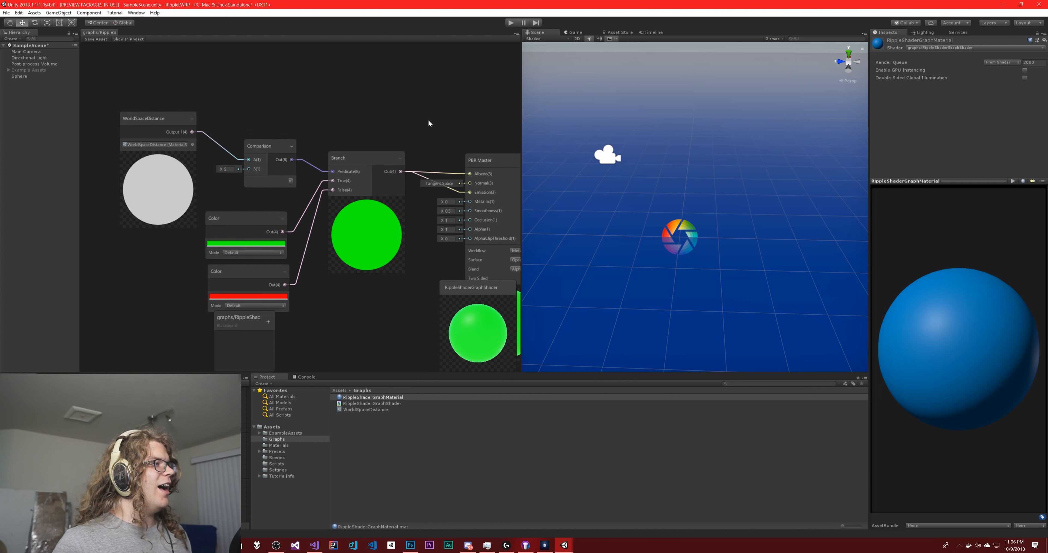
pyautogui.moveTo(430, 122); pyautogui.dragTo(418, 101, button='middle')
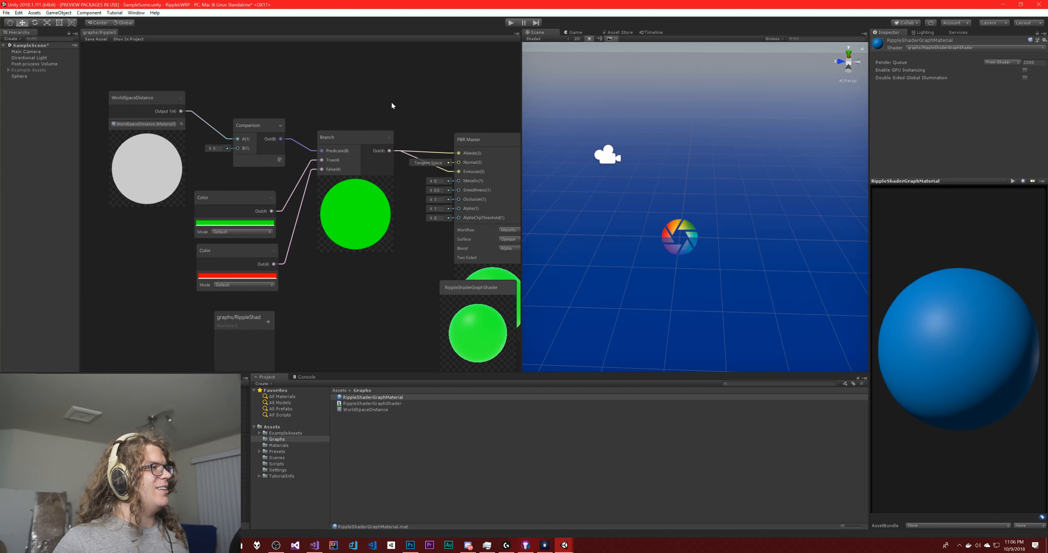
pyautogui.moveTo(392, 102); pyautogui.dragTo(374, 87, button='middle')
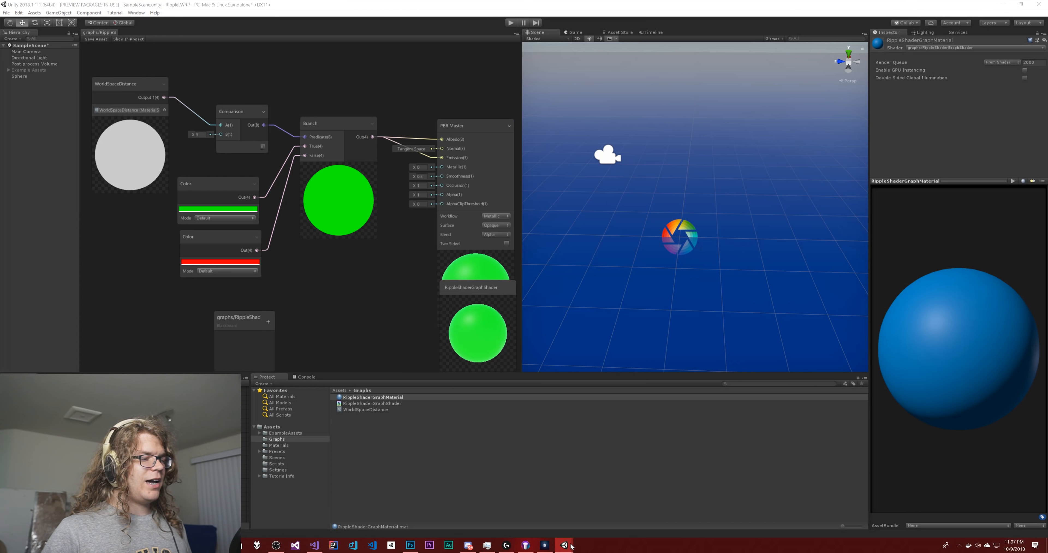
# - Switch to the Unity window of the original Ripple project to view the running ripple effect
pyautogui.moveTo(565, 545)
pyautogui.click(606, 508)
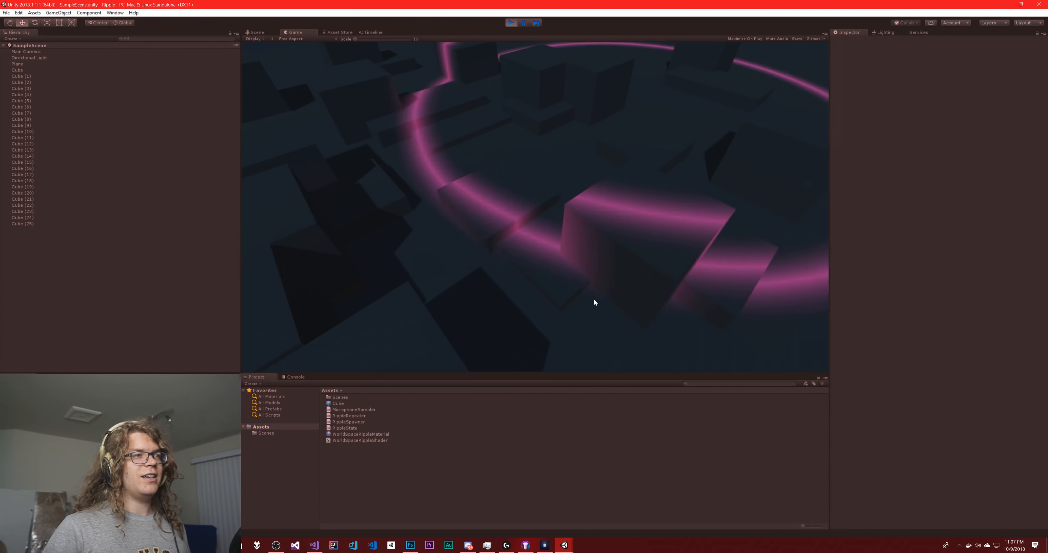